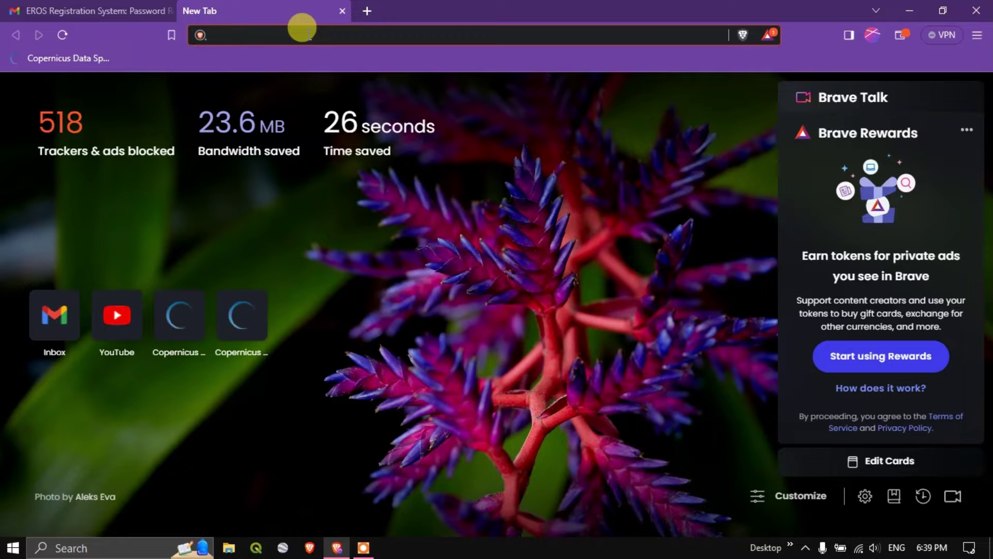
- Search the web in Brave for 'chrs data portal'
{"action": "type", "text": "ch"}
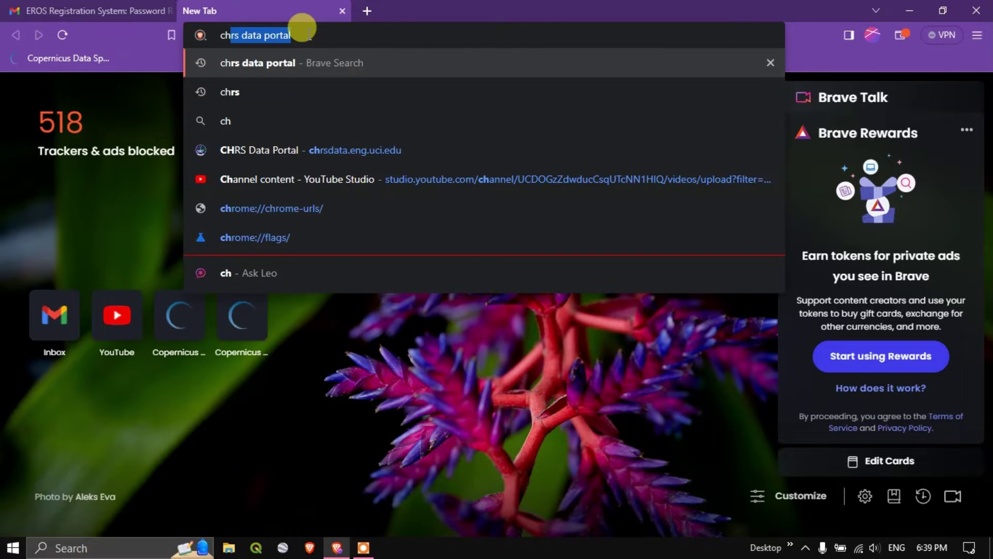
{"action": "key", "text": "Right"}
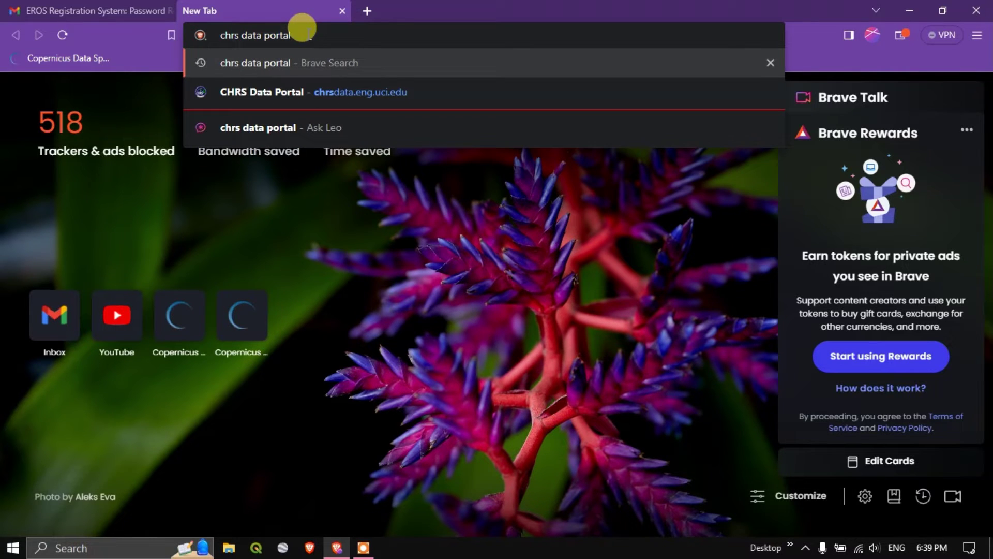
{"action": "key", "text": "Return"}
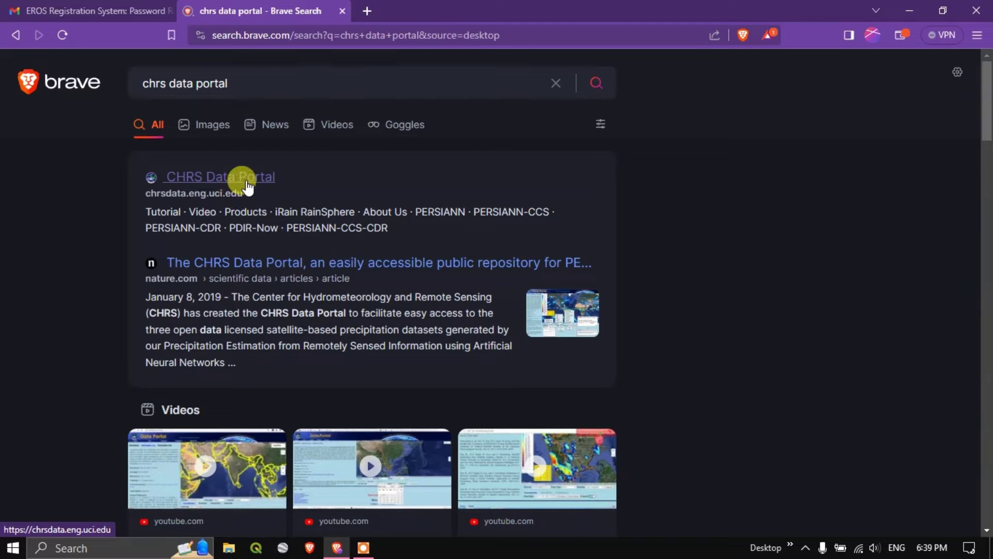
- Open the CHRS Data Portal and highlight PERSIANN-CDR's 37+ year record and long-term studies
{"action": "left_click", "coordinate": [248, 184]}
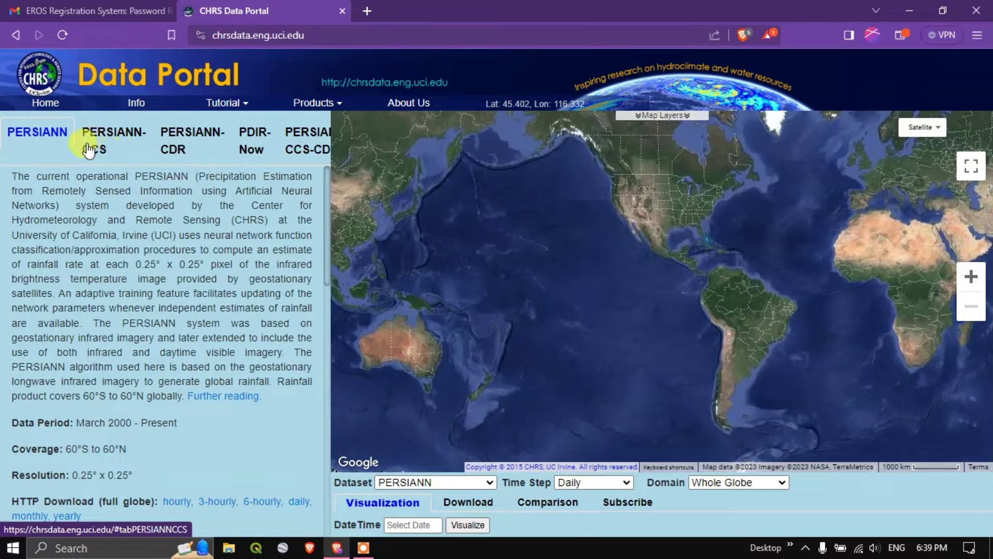
{"action": "left_click", "coordinate": [196, 140]}
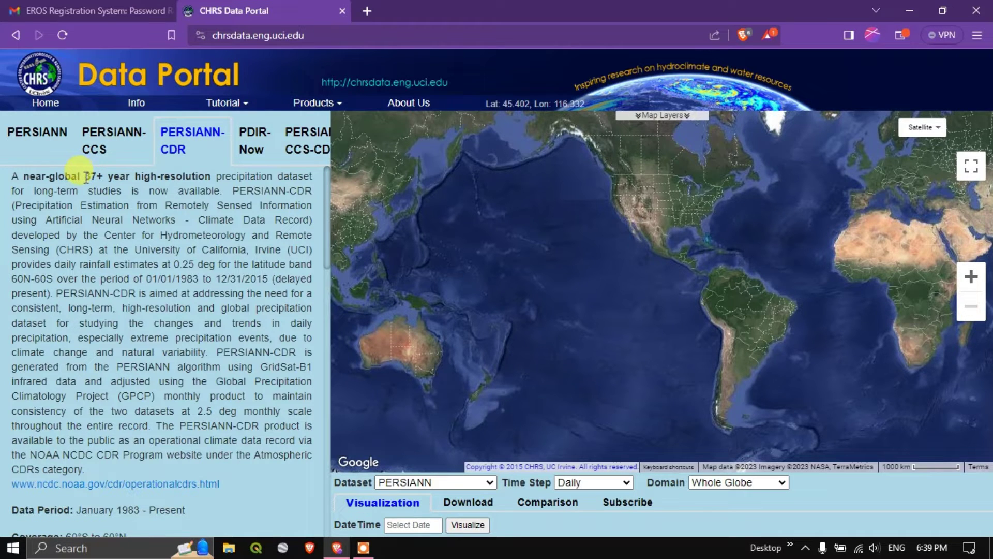
{"action": "left_click_drag", "start_coordinate": [85, 177], "coordinate": [216, 177]}
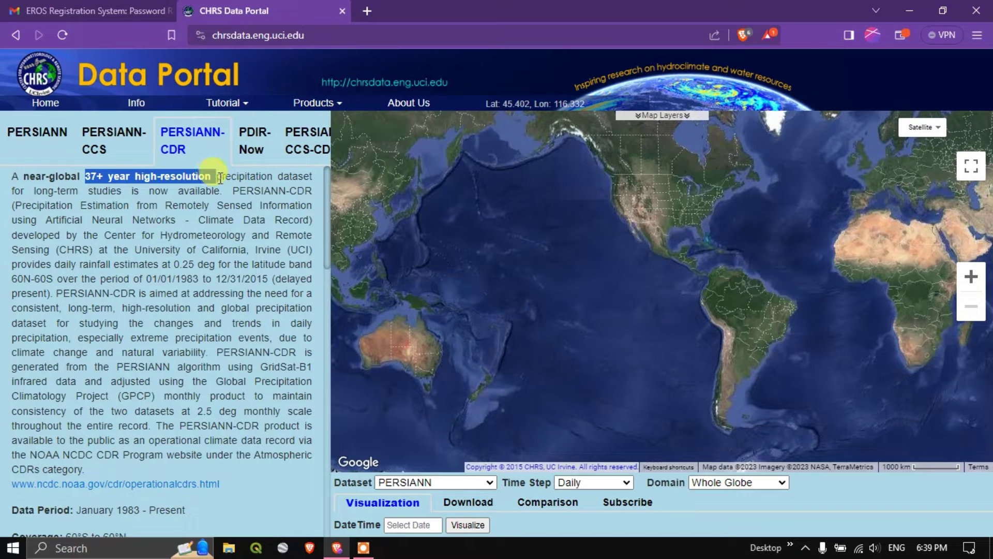
{"action": "left_click", "coordinate": [34, 191]}
{"action": "left_click_drag", "start_coordinate": [34, 191], "coordinate": [136, 191]}
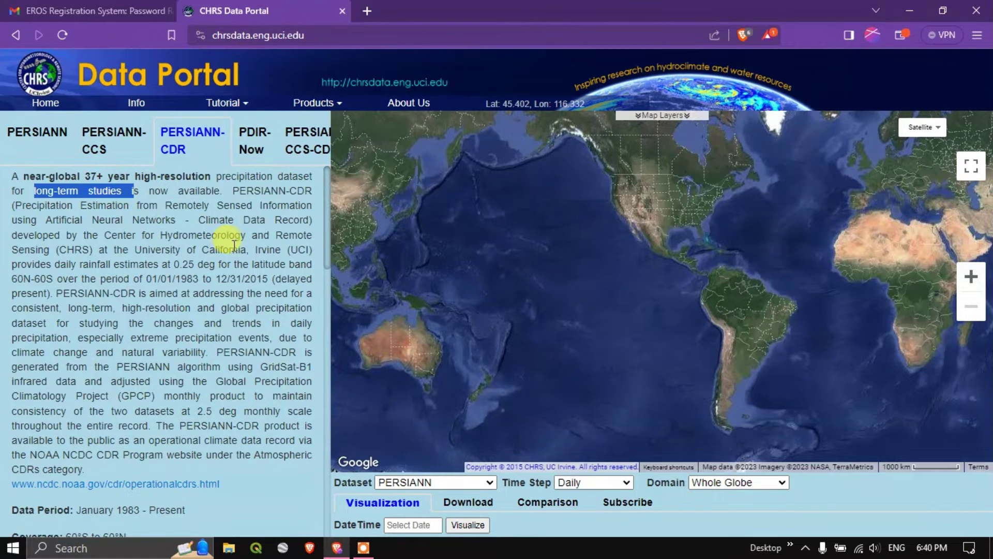
- Highlight PERSIANN-CDR's 0.25° x 0.25° resolution and January 1983 - Present data period
{"action": "scroll", "coordinate": [234, 245], "scroll_direction": "down", "scroll_amount": 4}
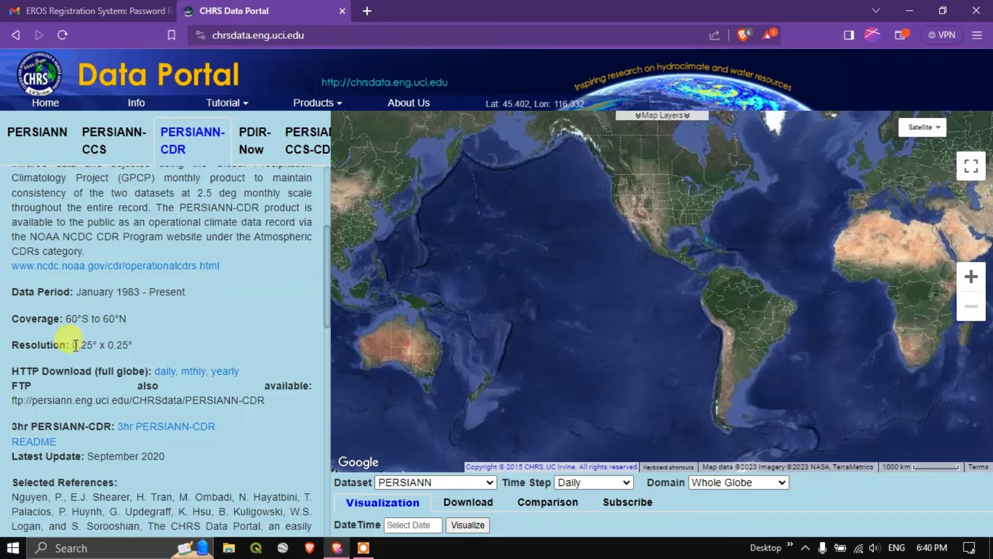
{"action": "left_click_drag", "start_coordinate": [75, 346], "coordinate": [144, 351]}
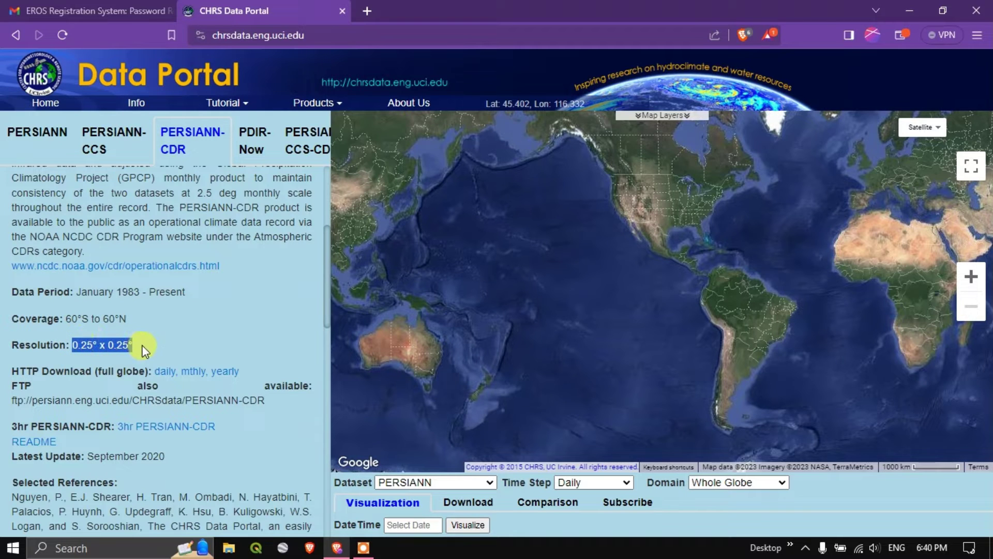
{"action": "left_click", "coordinate": [151, 344]}
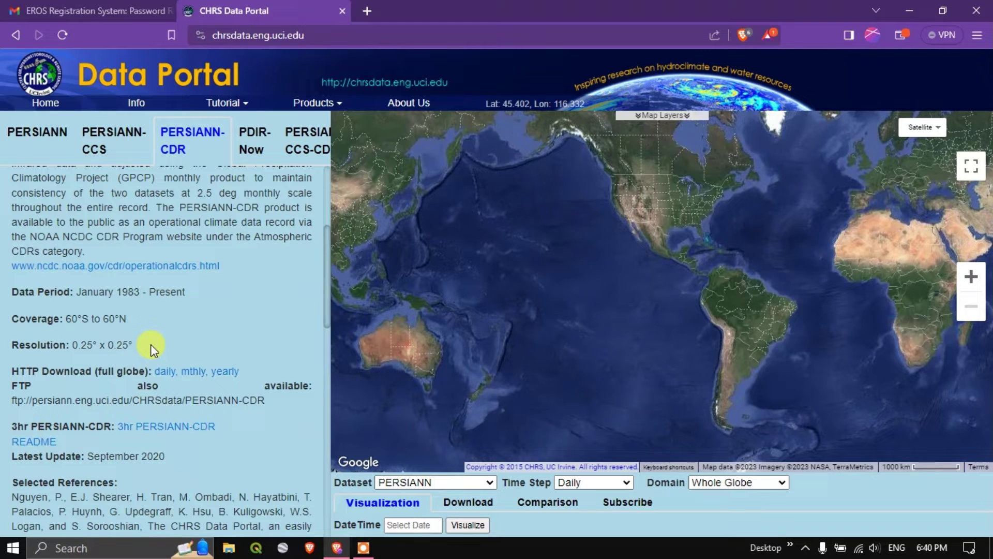
{"action": "left_click_drag", "start_coordinate": [78, 344], "coordinate": [132, 343]}
{"action": "left_click", "coordinate": [101, 301]}
{"action": "left_click_drag", "start_coordinate": [79, 292], "coordinate": [191, 293]}
{"action": "left_click", "coordinate": [199, 294]}
{"action": "scroll", "coordinate": [223, 306], "scroll_direction": "down", "scroll_amount": 3}
{"action": "scroll", "coordinate": [225, 295], "scroll_direction": "up", "scroll_amount": 6}
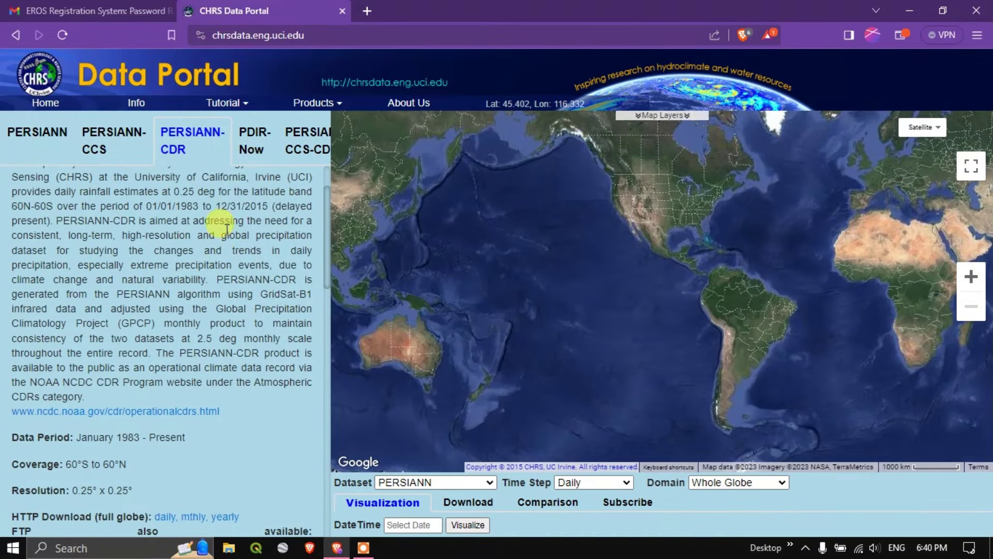
- Show the PDIR-Now description and highlight its 4km x 4km resolution and March 1st 2000 start
{"action": "left_click", "coordinate": [253, 141]}
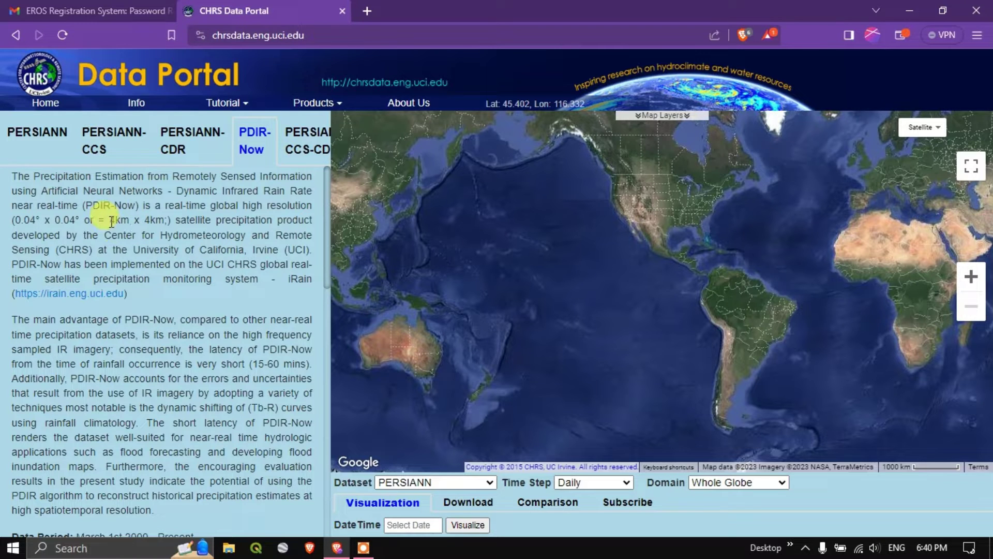
{"action": "left_click_drag", "start_coordinate": [110, 221], "coordinate": [166, 221]}
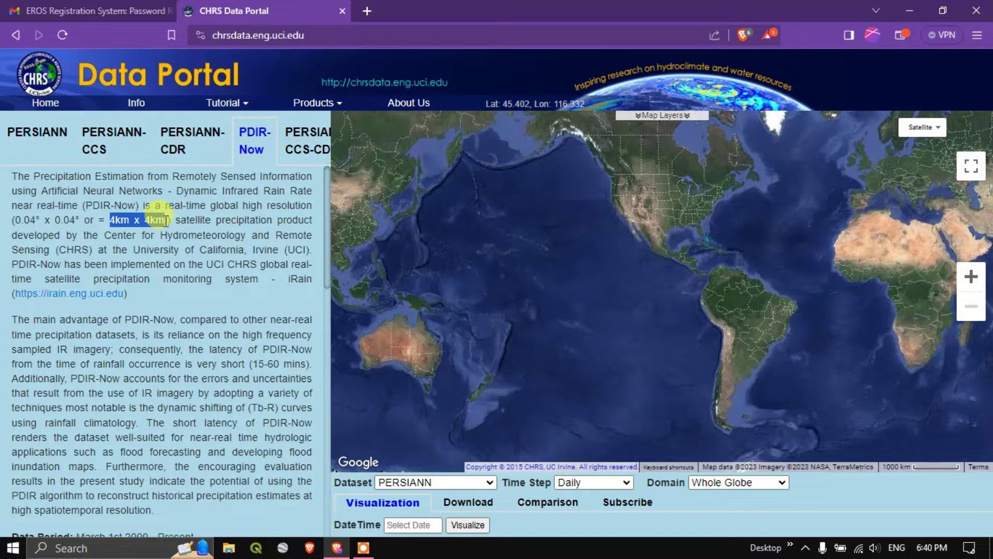
{"action": "left_click", "coordinate": [109, 223]}
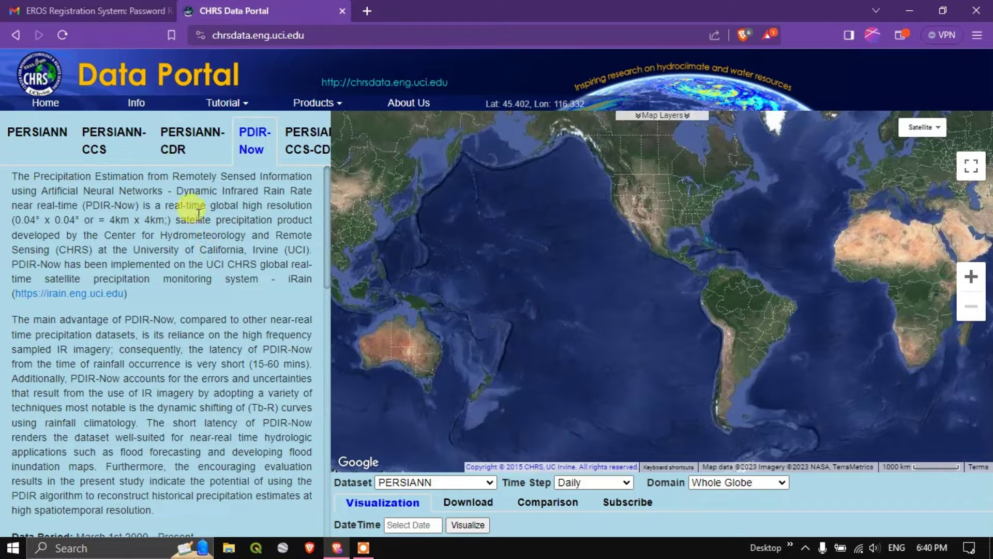
{"action": "scroll", "coordinate": [206, 248], "scroll_direction": "down", "scroll_amount": 6}
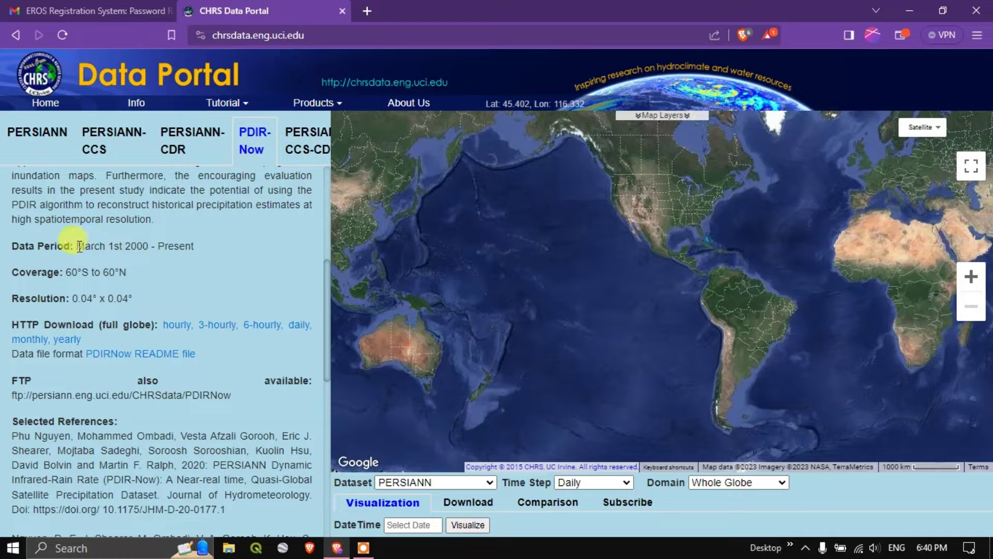
{"action": "left_click_drag", "start_coordinate": [77, 247], "coordinate": [206, 252]}
{"action": "left_click", "coordinate": [157, 296]}
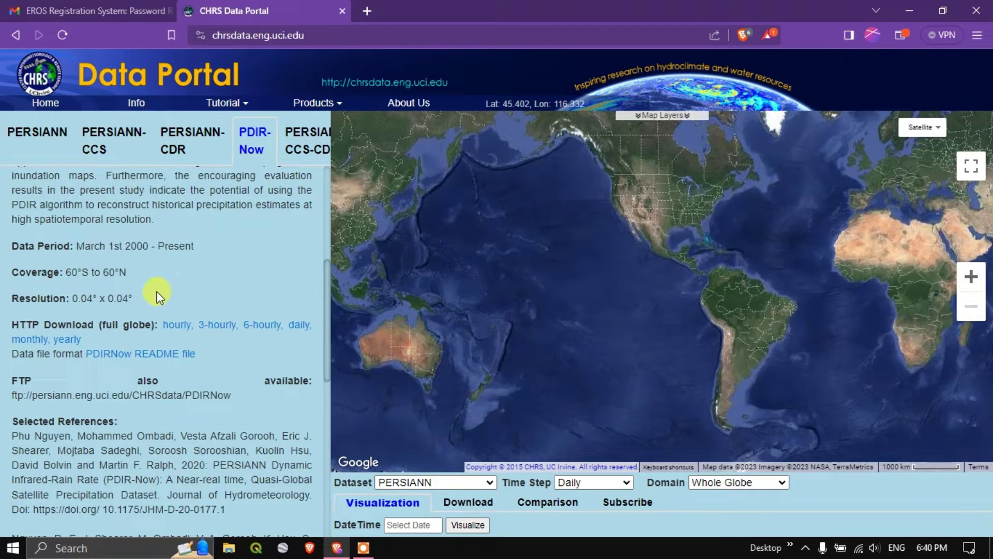
- Highlight PDIR-Now's main advantage, 15-60 minute latency and high-frequency IR imagery
{"action": "scroll", "coordinate": [144, 291], "scroll_direction": "down", "scroll_amount": 3}
{"action": "scroll", "coordinate": [162, 274], "scroll_direction": "up", "scroll_amount": 4}
{"action": "scroll", "coordinate": [163, 274], "scroll_direction": "up", "scroll_amount": 4}
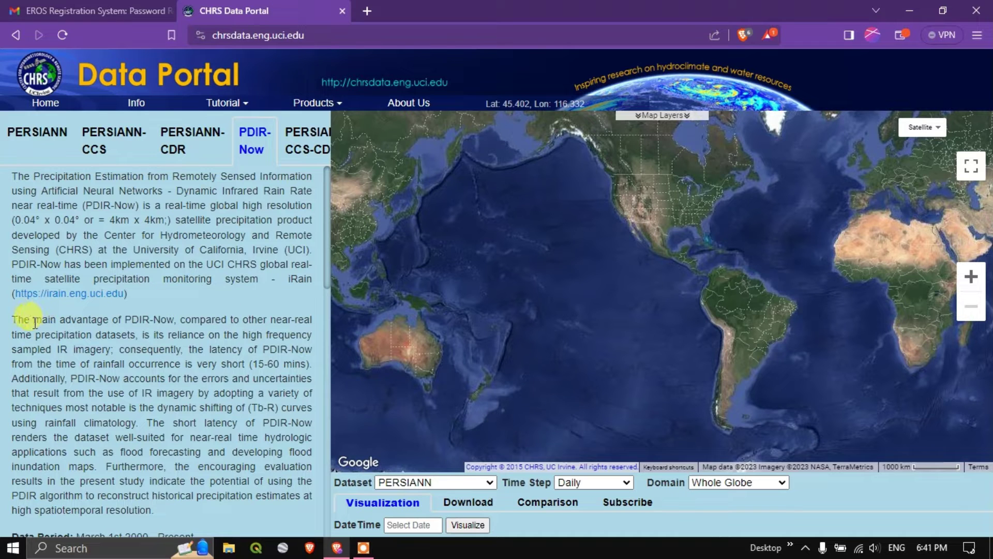
{"action": "left_click_drag", "start_coordinate": [34, 319], "coordinate": [282, 364]}
{"action": "left_click", "coordinate": [254, 367]}
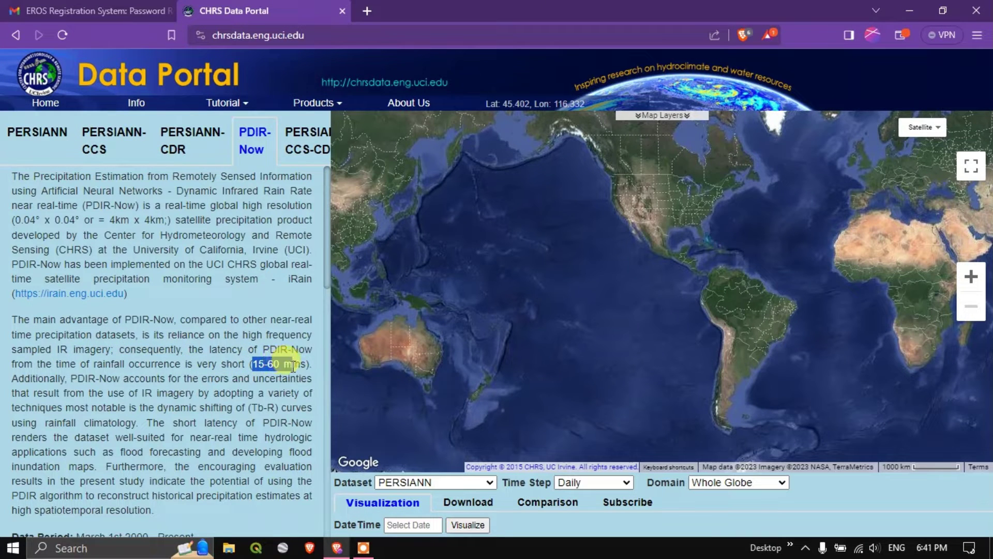
{"action": "left_click", "coordinate": [95, 367]}
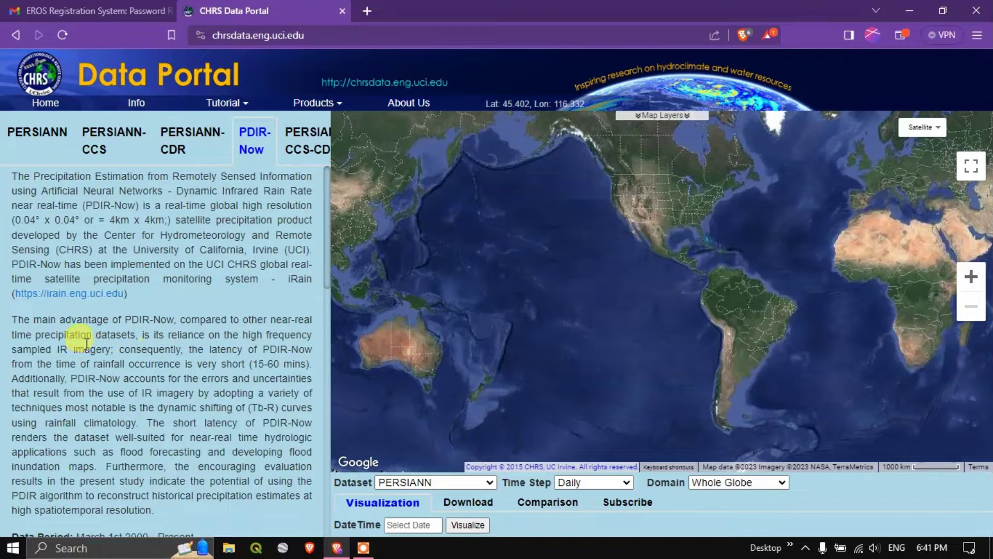
{"action": "left_click_drag", "start_coordinate": [241, 336], "coordinate": [113, 353]}
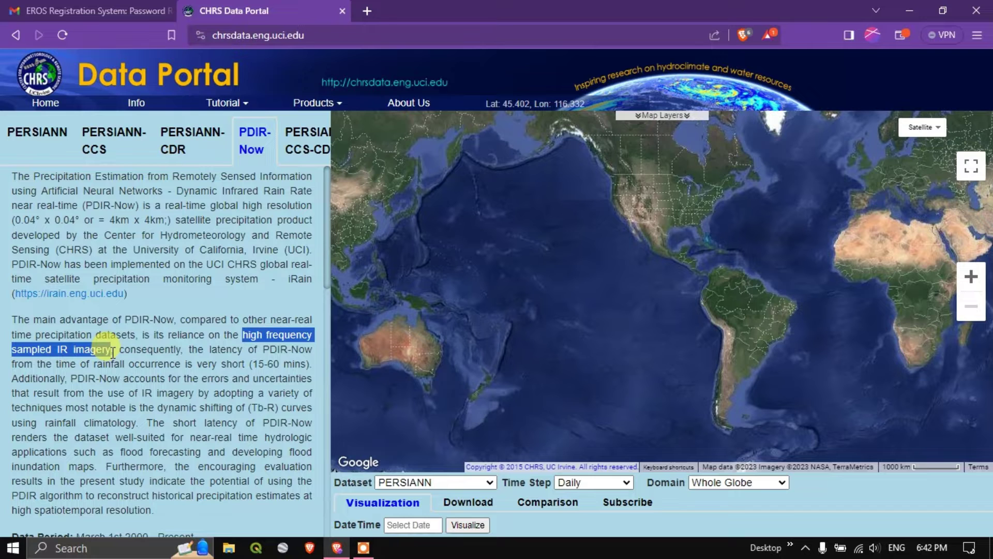
{"action": "left_click", "coordinate": [185, 353]}
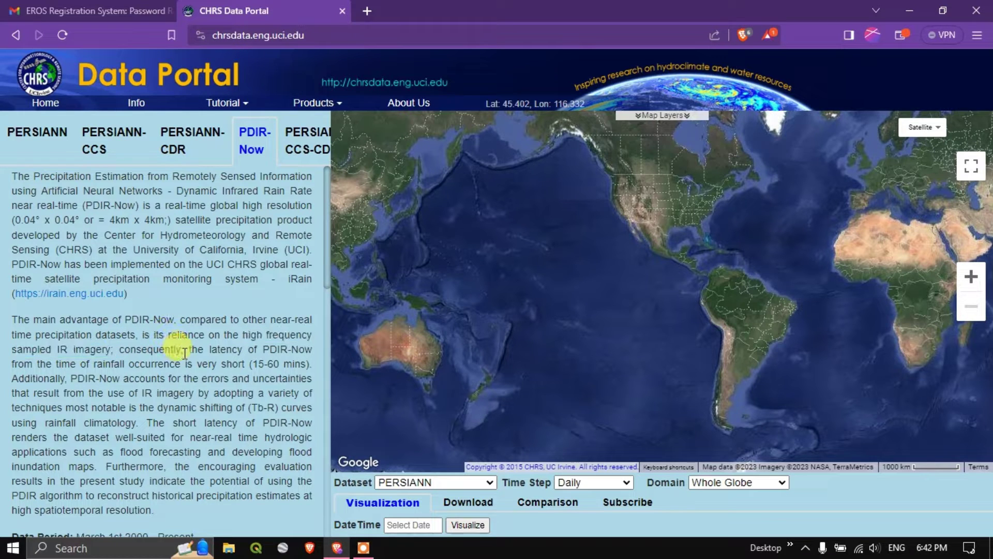
{"action": "scroll", "coordinate": [206, 345], "scroll_direction": "down", "scroll_amount": 3}
{"action": "scroll", "coordinate": [207, 344], "scroll_direction": "up", "scroll_amount": 3}
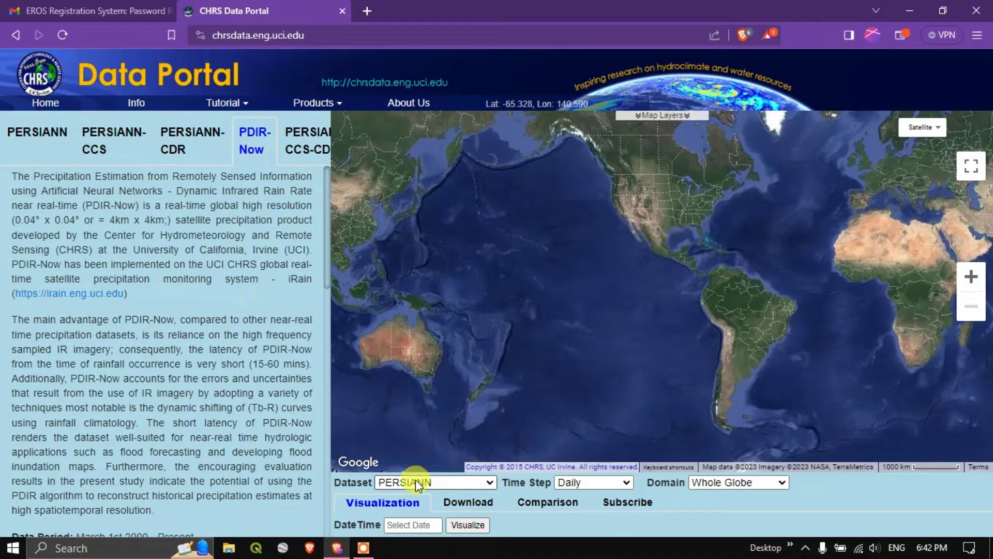
- Return to the PERSIANN-CDR description and highlight 'long-term studies'
{"action": "left_click", "coordinate": [189, 143]}
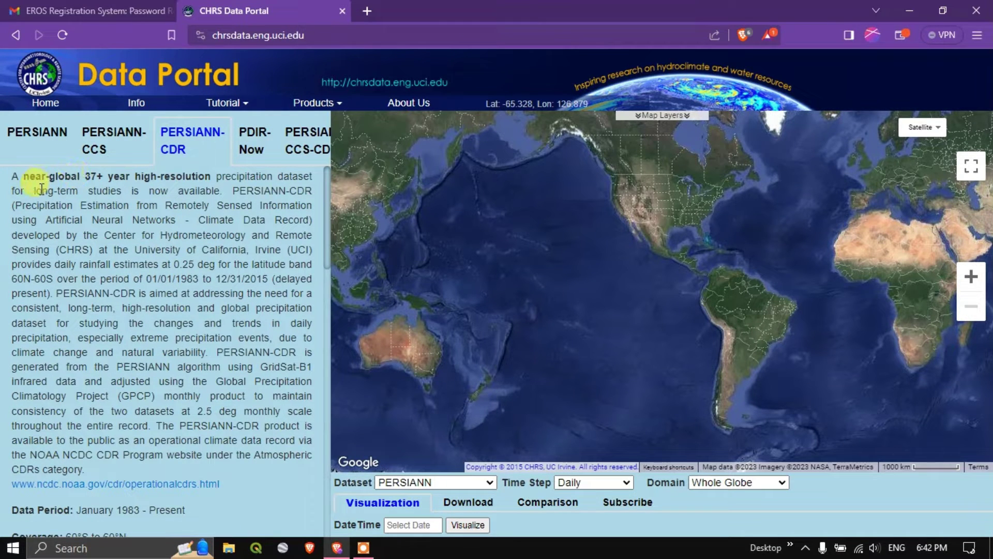
{"action": "left_click_drag", "start_coordinate": [35, 193], "coordinate": [122, 193]}
{"action": "scroll", "coordinate": [174, 330], "scroll_direction": "down", "scroll_amount": 7}
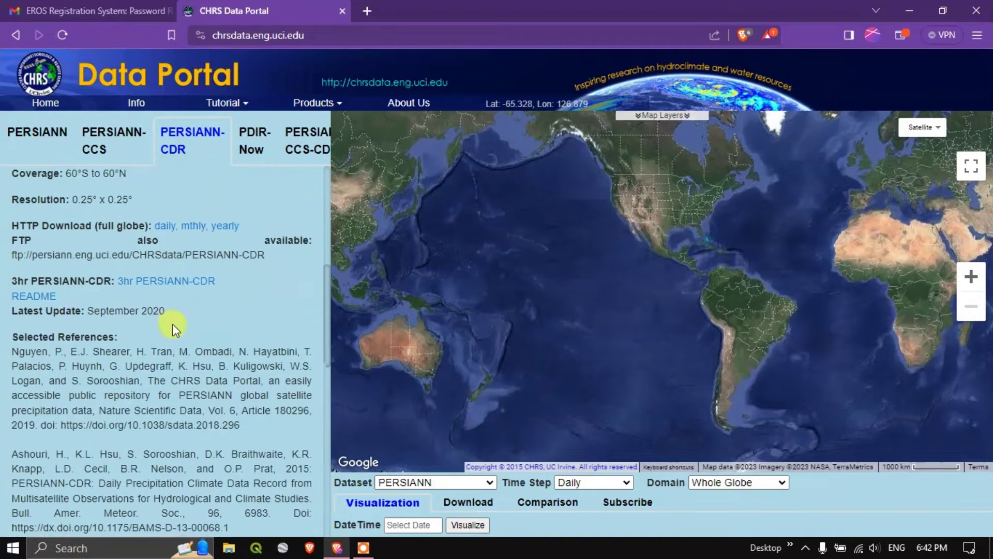
{"action": "scroll", "coordinate": [133, 250], "scroll_direction": "up", "scroll_amount": 3}
{"action": "left_click_drag", "start_coordinate": [123, 291], "coordinate": [186, 293]}
{"action": "left_click_drag", "start_coordinate": [214, 511], "coordinate": [212, 526]}
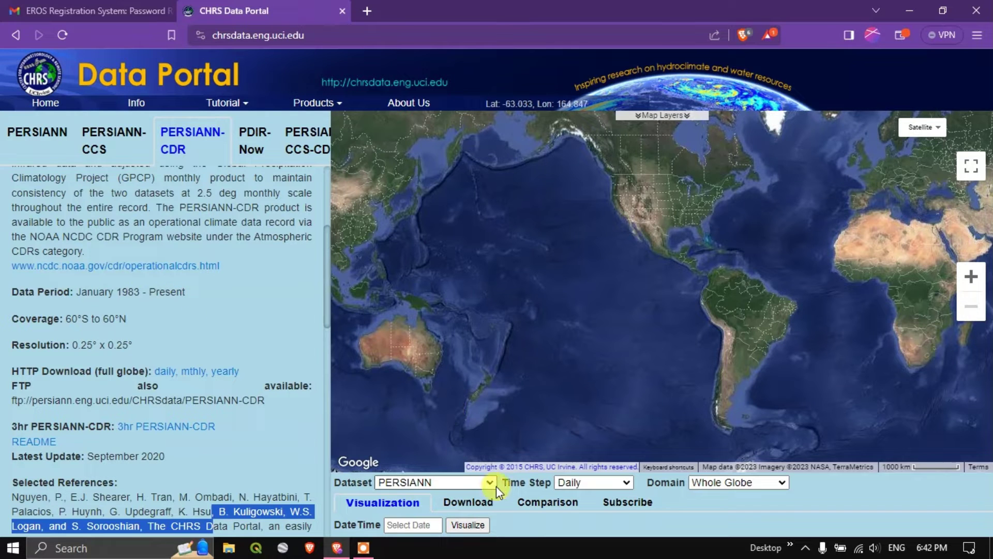
- Set the visualization dataset to PERSIANN-CDR with a Monthly time step
{"action": "left_click", "coordinate": [462, 484]}
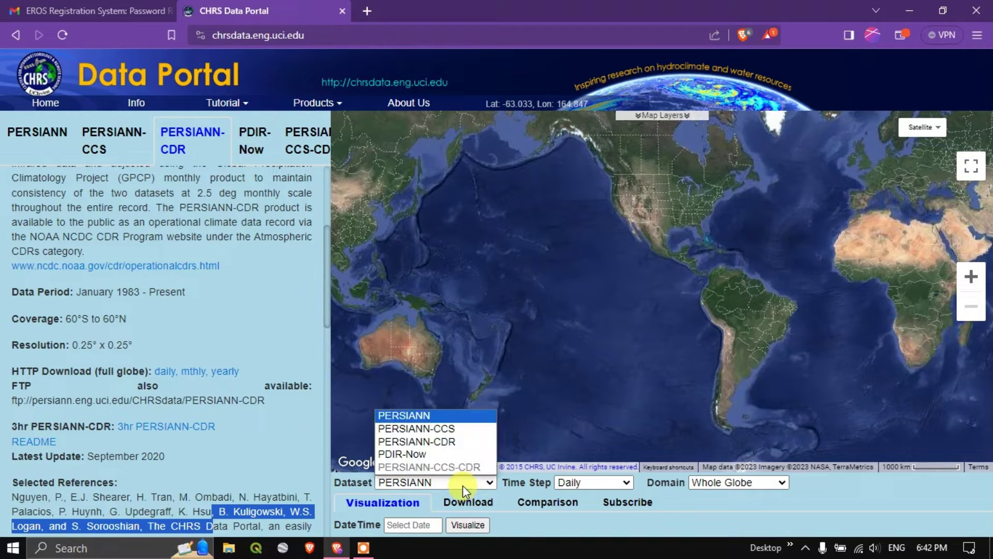
{"action": "left_click", "coordinate": [455, 441]}
{"action": "scroll", "coordinate": [723, 516], "scroll_direction": "down", "scroll_amount": 1}
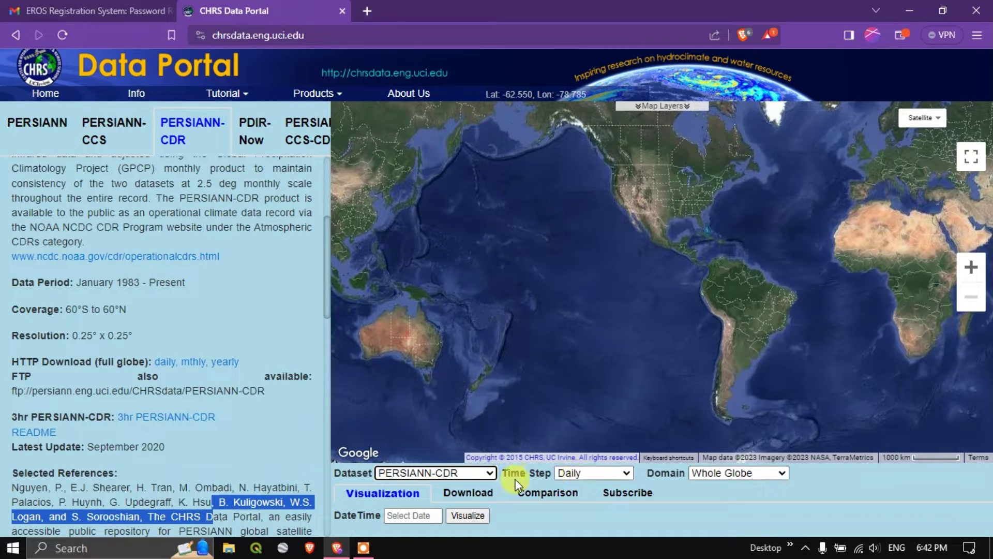
{"action": "left_click", "coordinate": [572, 475]}
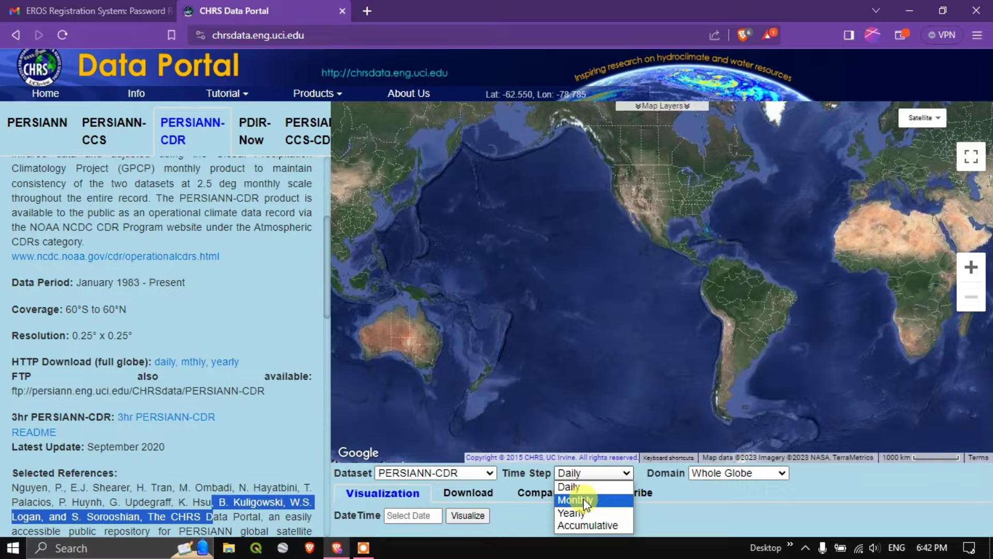
{"action": "left_click", "coordinate": [586, 486]}
{"action": "left_click", "coordinate": [591, 473]}
{"action": "left_click", "coordinate": [594, 504]}
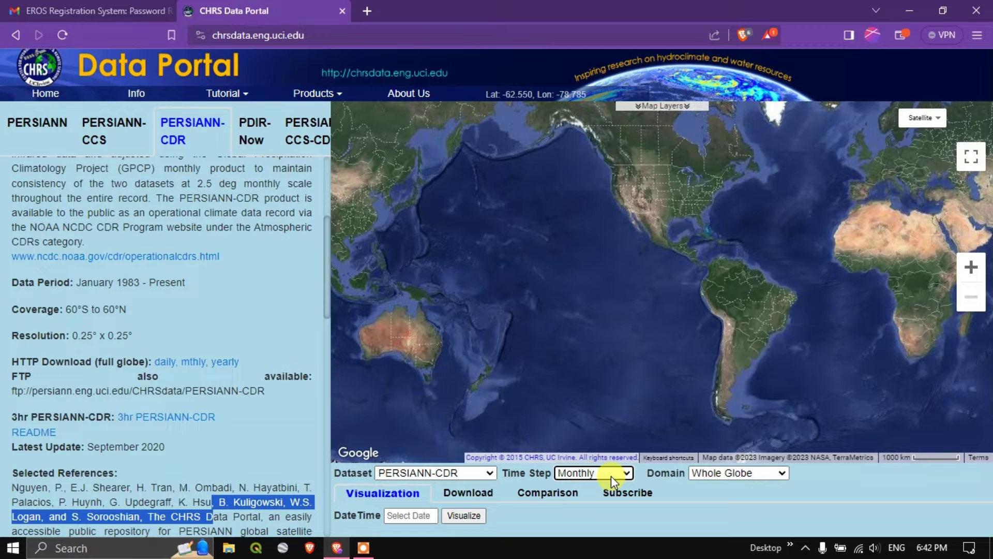
{"action": "left_click", "coordinate": [718, 475]}
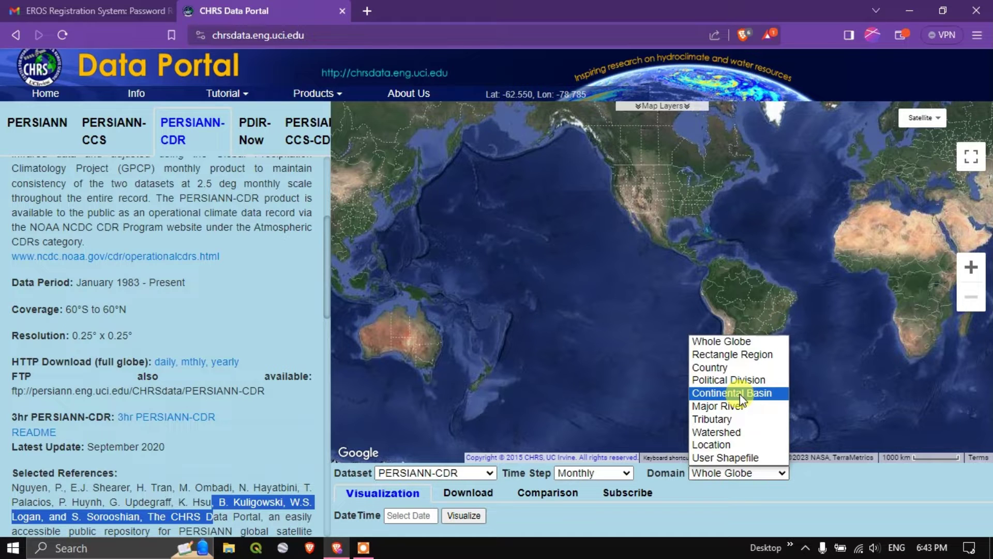
- Review the user shapefile formats (Shapefile, KML, GeoJSON), then set the domain to Political Division
{"action": "left_click", "coordinate": [735, 457]}
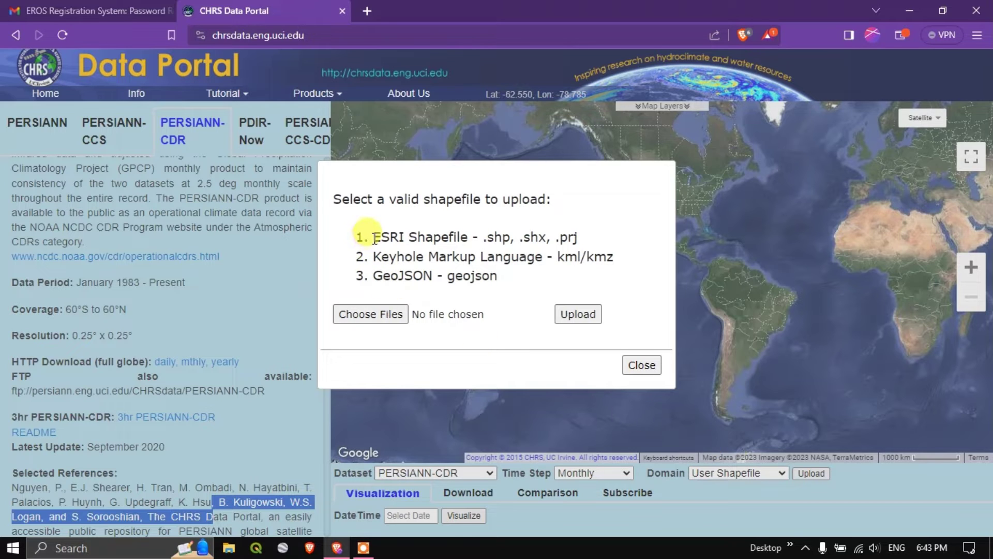
{"action": "left_click_drag", "start_coordinate": [363, 235], "coordinate": [478, 241]}
{"action": "left_click_drag", "start_coordinate": [374, 256], "coordinate": [504, 259]}
{"action": "left_click_drag", "start_coordinate": [383, 275], "coordinate": [516, 282]}
{"action": "left_click", "coordinate": [639, 364]}
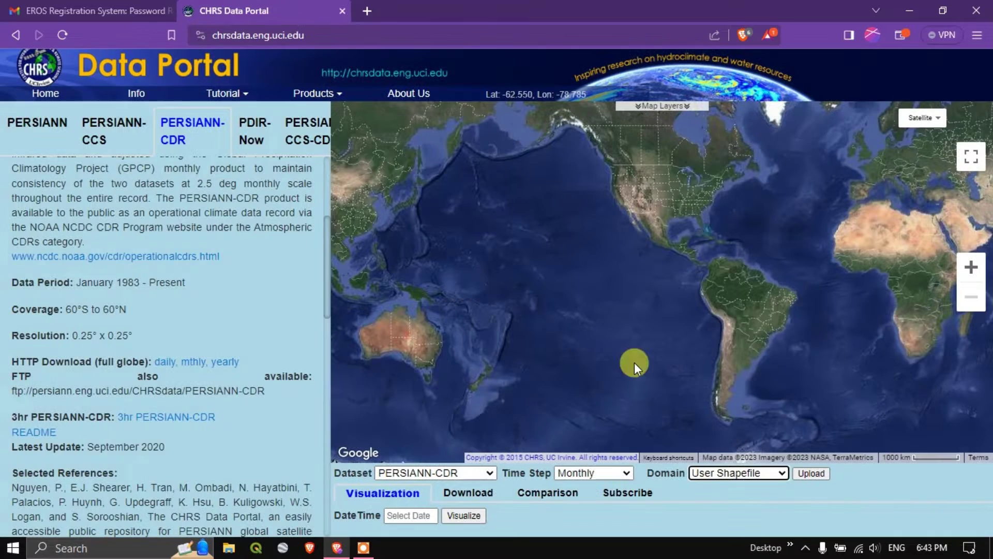
{"action": "left_click", "coordinate": [725, 473]}
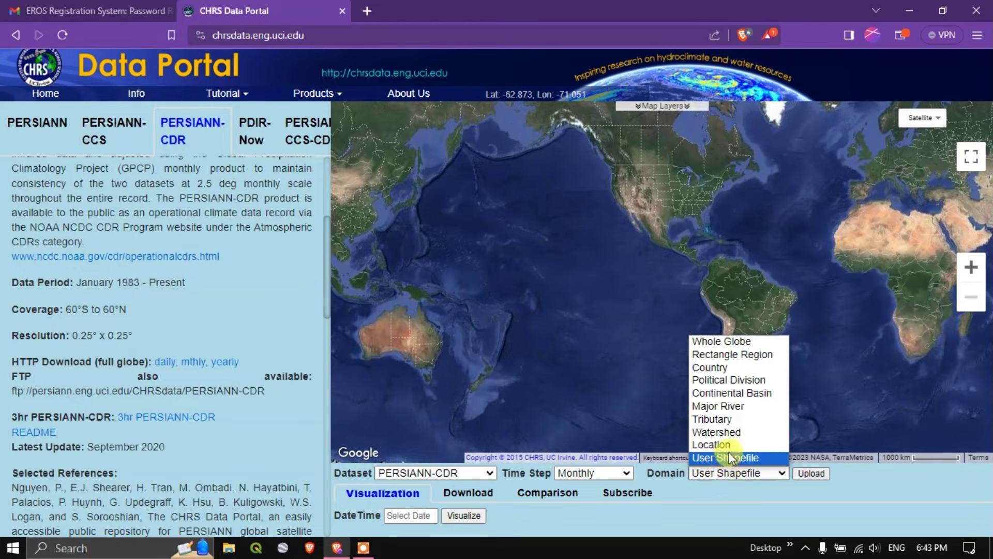
{"action": "left_click", "coordinate": [746, 381]}
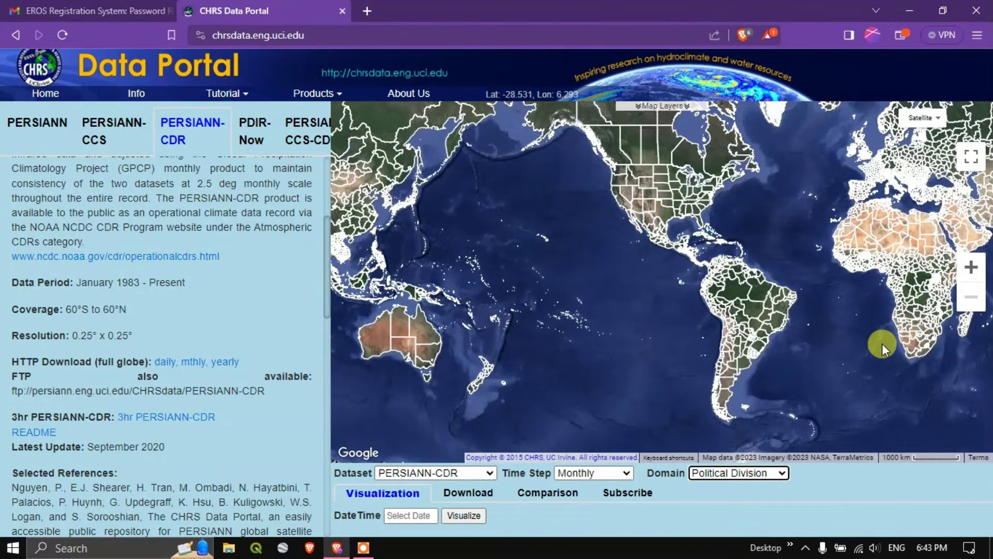
- Navigate the map to southern India and select Kerala as the political division
{"action": "left_click_drag", "start_coordinate": [883, 343], "coordinate": [503, 355]}
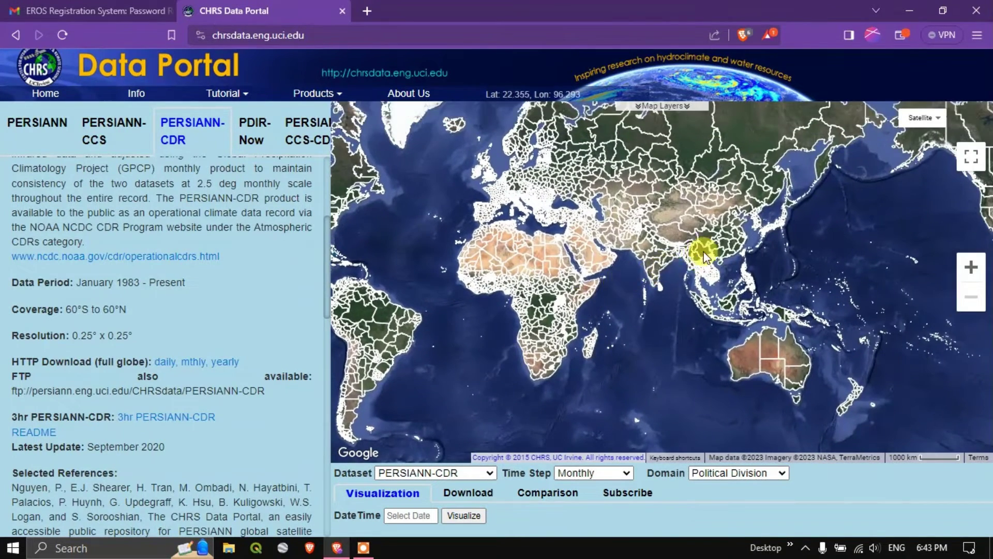
{"action": "scroll", "coordinate": [651, 285], "scroll_direction": "up", "scroll_amount": 2}
{"action": "scroll", "coordinate": [651, 285], "scroll_direction": "up", "scroll_amount": 2}
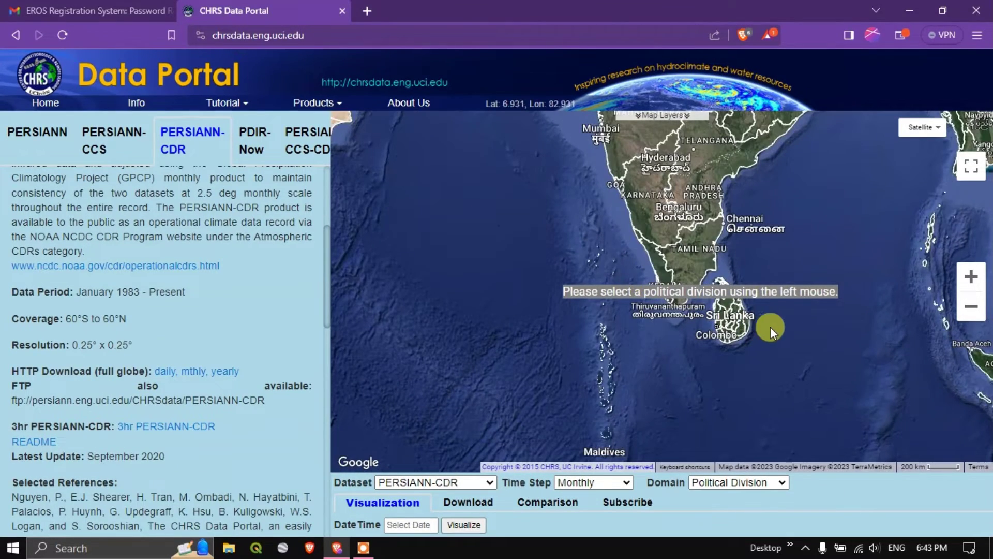
{"action": "scroll", "coordinate": [776, 328], "scroll_direction": "up", "scroll_amount": 1}
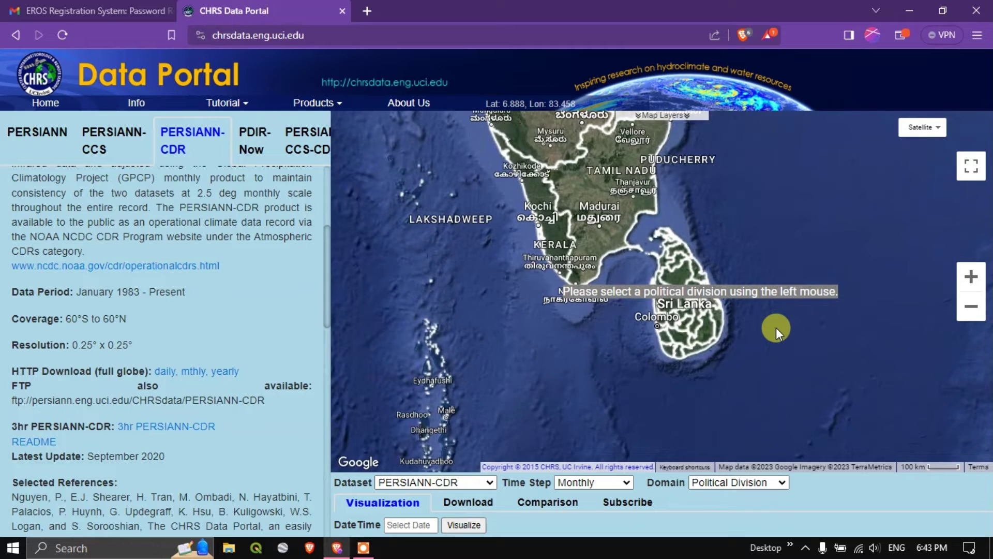
{"action": "scroll", "coordinate": [498, 143], "scroll_direction": "up", "scroll_amount": 1}
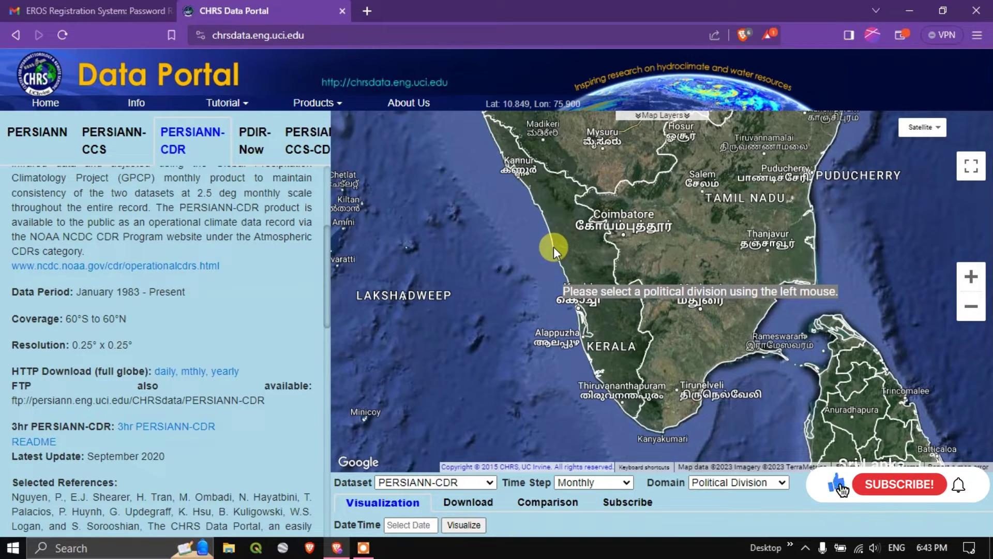
{"action": "left_click", "coordinate": [578, 234]}
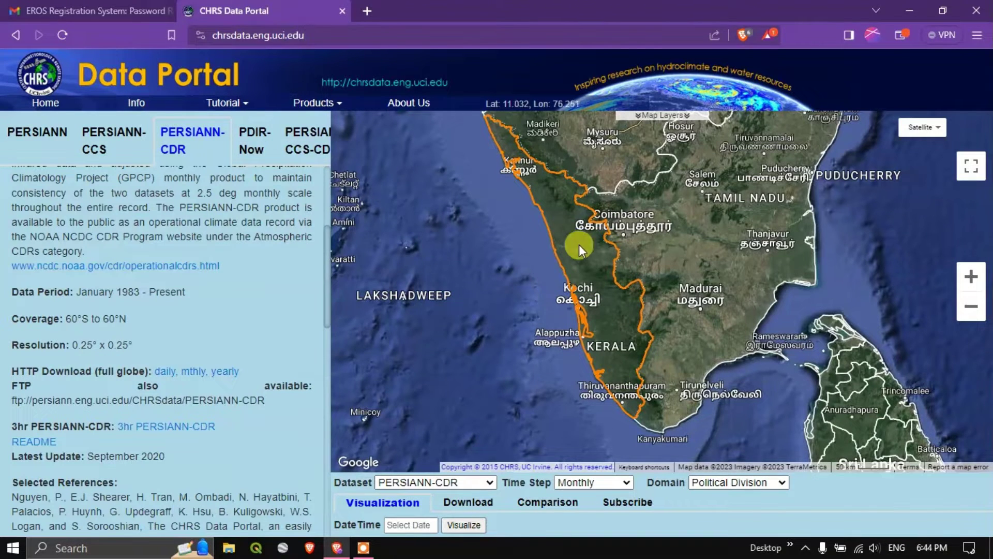
{"action": "scroll", "coordinate": [669, 257], "scroll_direction": "down", "scroll_amount": 1}
{"action": "scroll", "coordinate": [673, 269], "scroll_direction": "up", "scroll_amount": 1}
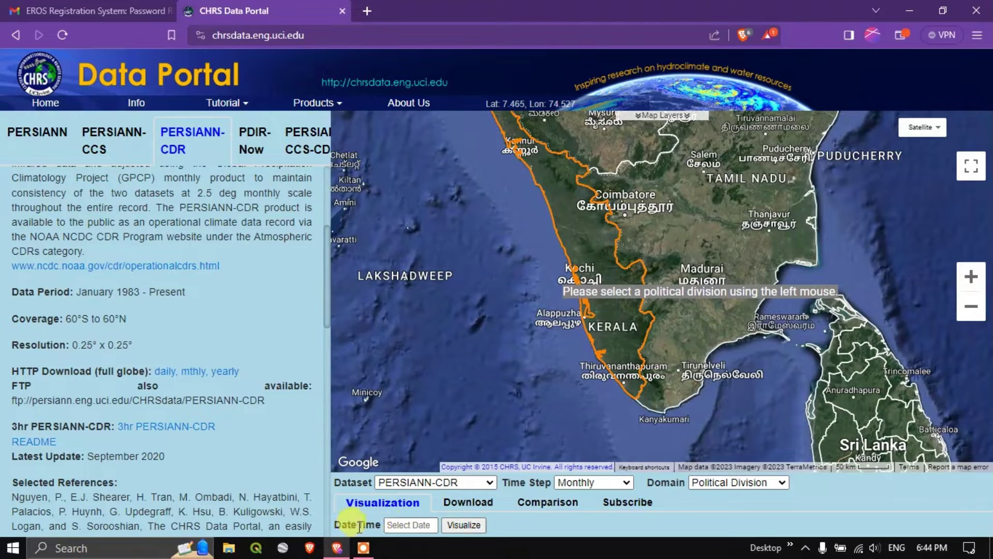
- Set the date to 1990-11 (November 1990) and request the Kerala rainfall visualization
{"action": "left_click", "coordinate": [410, 526]}
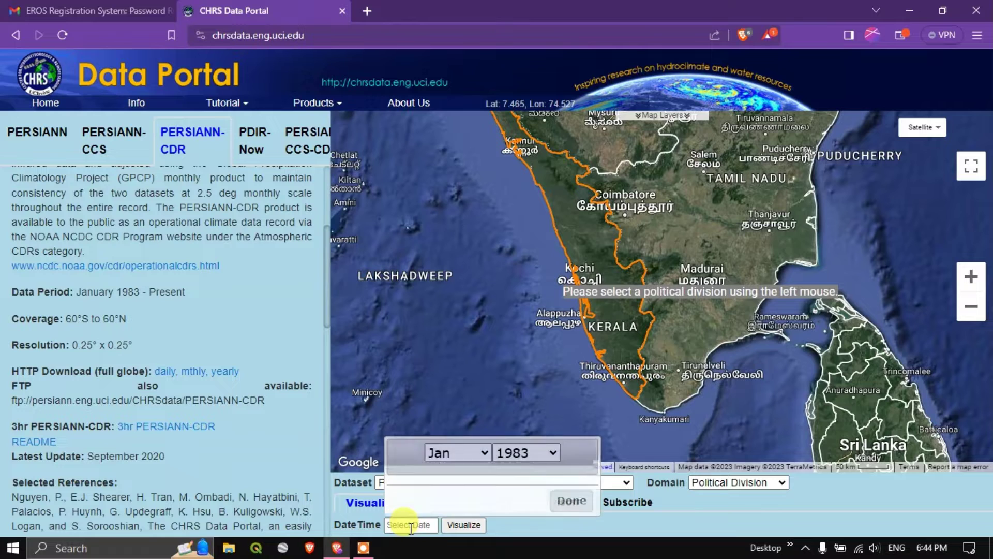
{"action": "left_click", "coordinate": [479, 451]}
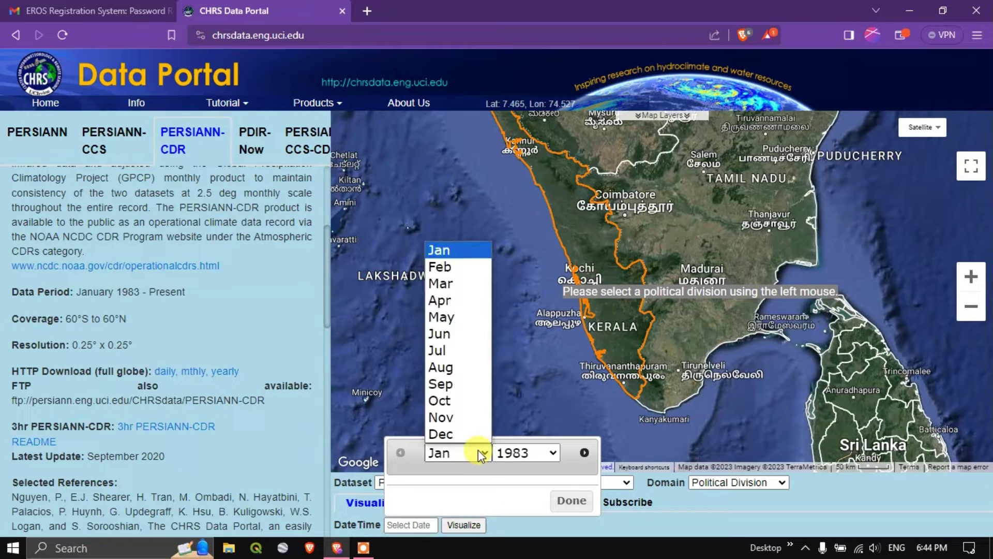
{"action": "left_click", "coordinate": [515, 452]}
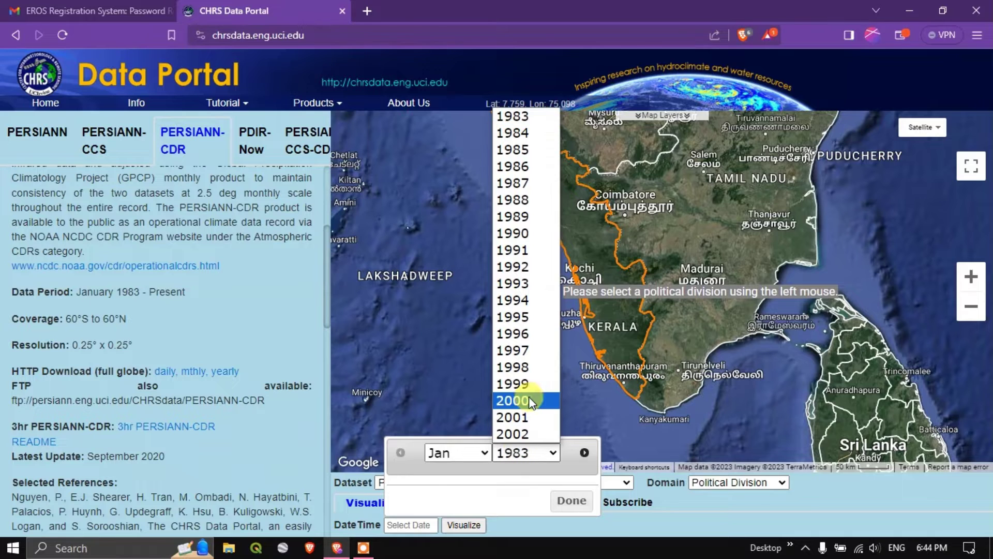
{"action": "left_click", "coordinate": [525, 235]}
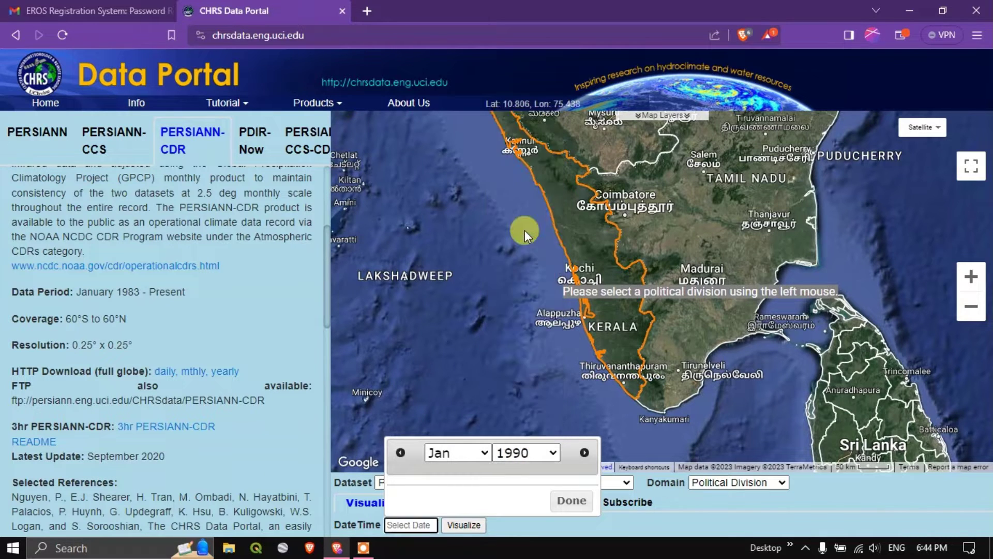
{"action": "left_click", "coordinate": [477, 454]}
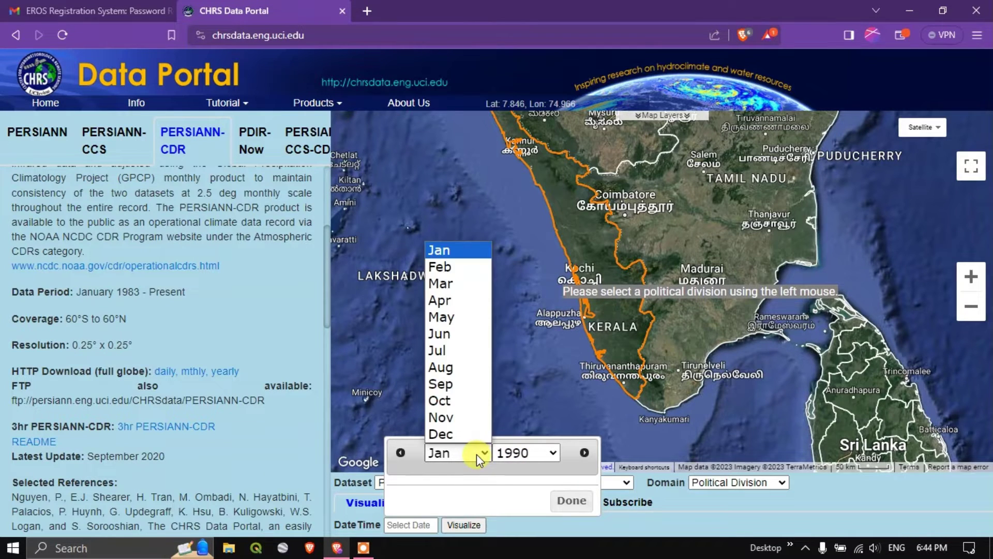
{"action": "left_click", "coordinate": [464, 419]}
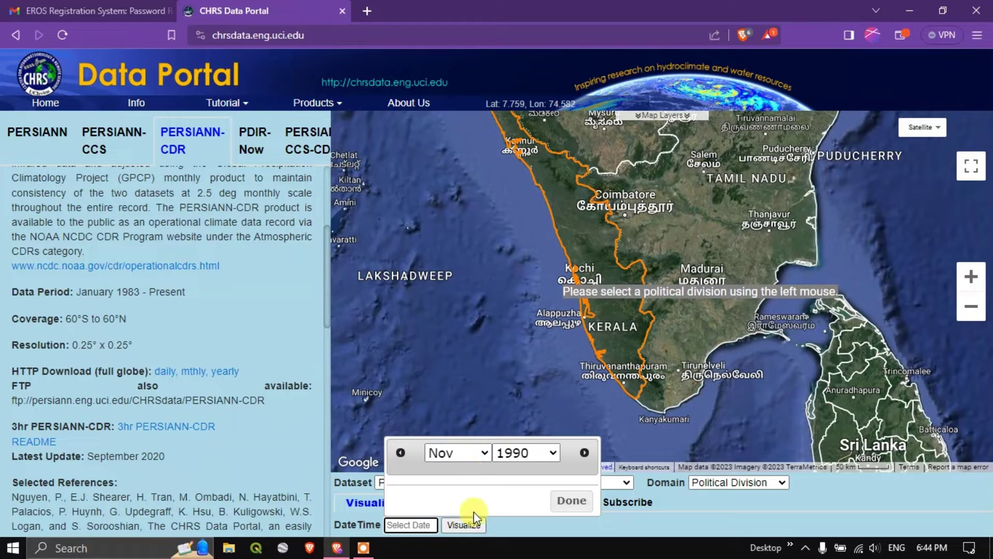
{"action": "left_click", "coordinate": [571, 502]}
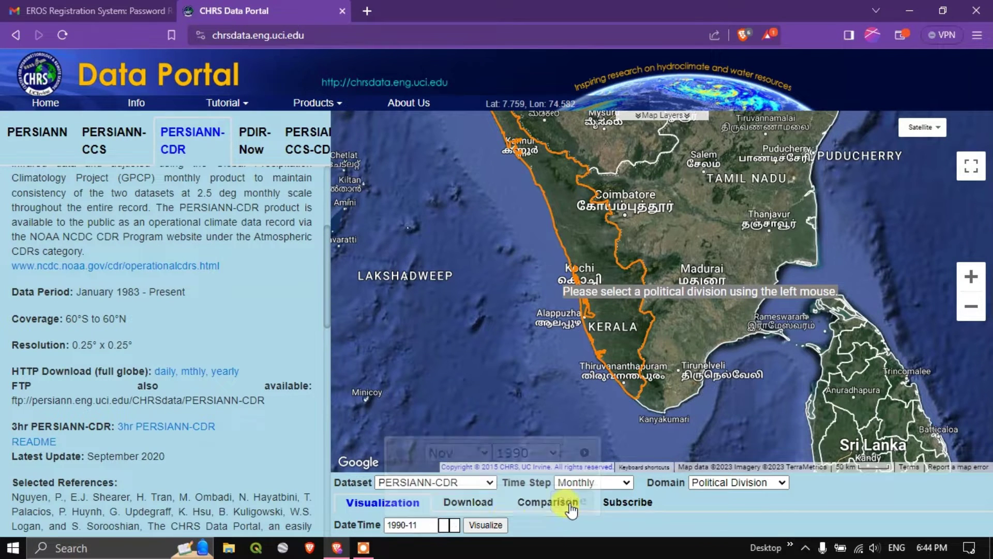
{"action": "left_click", "coordinate": [483, 526]}
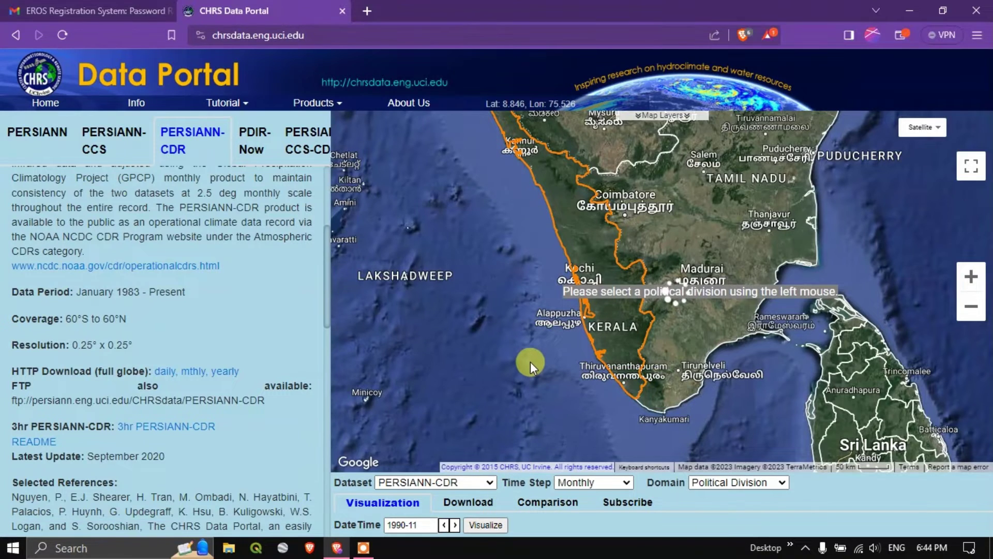
- Zoom into the November 1990 Kerala overlay, recheck the date, and turn on the Rain (mm) legend
{"action": "scroll", "coordinate": [529, 362], "scroll_direction": "down", "scroll_amount": 1}
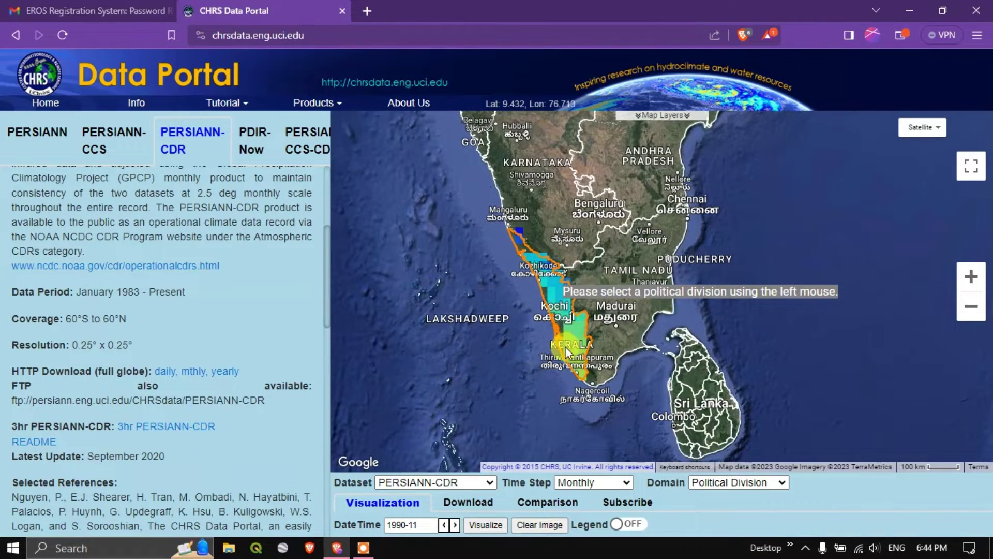
{"action": "scroll", "coordinate": [538, 347], "scroll_direction": "up", "scroll_amount": 1}
{"action": "scroll", "coordinate": [538, 348], "scroll_direction": "up", "scroll_amount": 1}
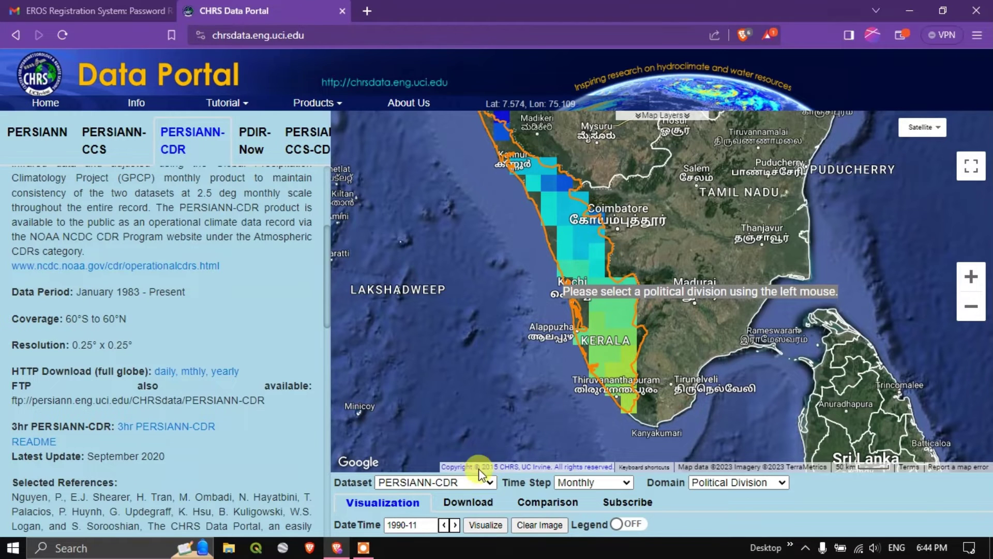
{"action": "left_click", "coordinate": [419, 523]}
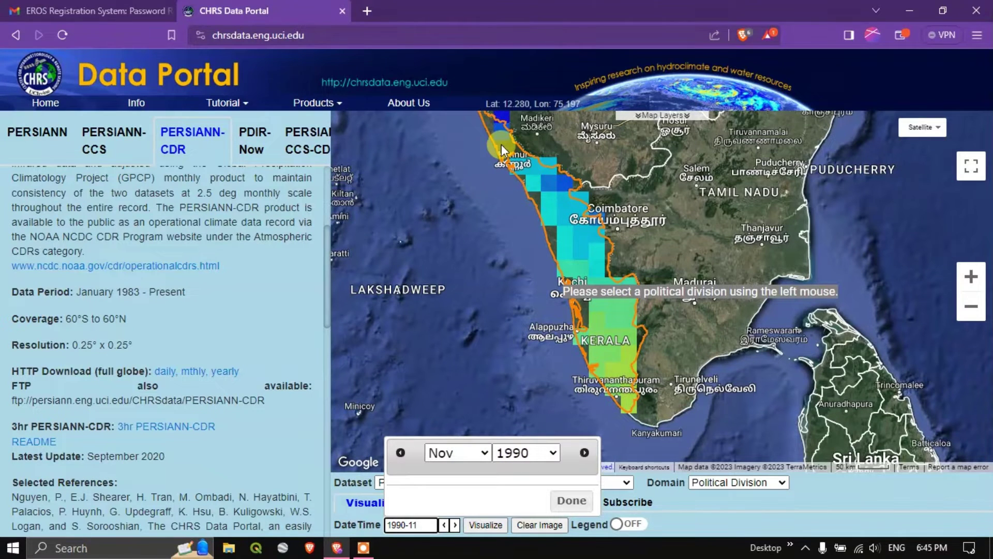
{"action": "left_click", "coordinate": [572, 500]}
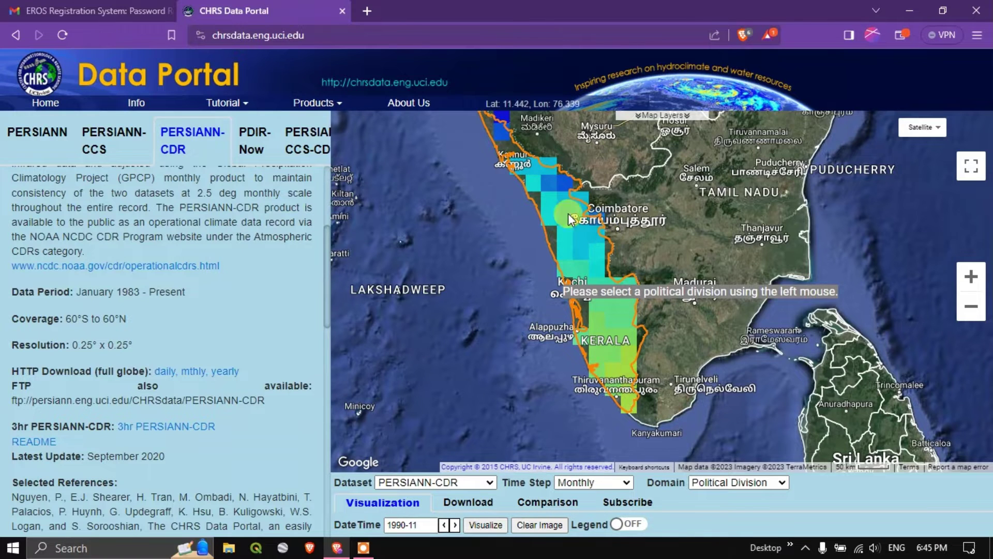
{"action": "left_click", "coordinate": [628, 524]}
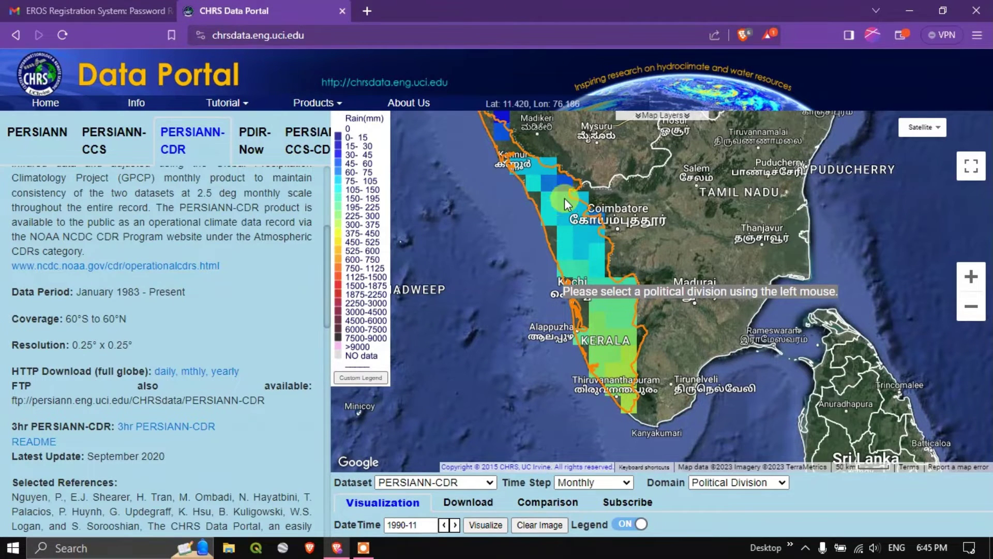
- Re-plot the custom legend with minimum 35, maximum 323 and increment 30
{"action": "left_click", "coordinate": [352, 378]}
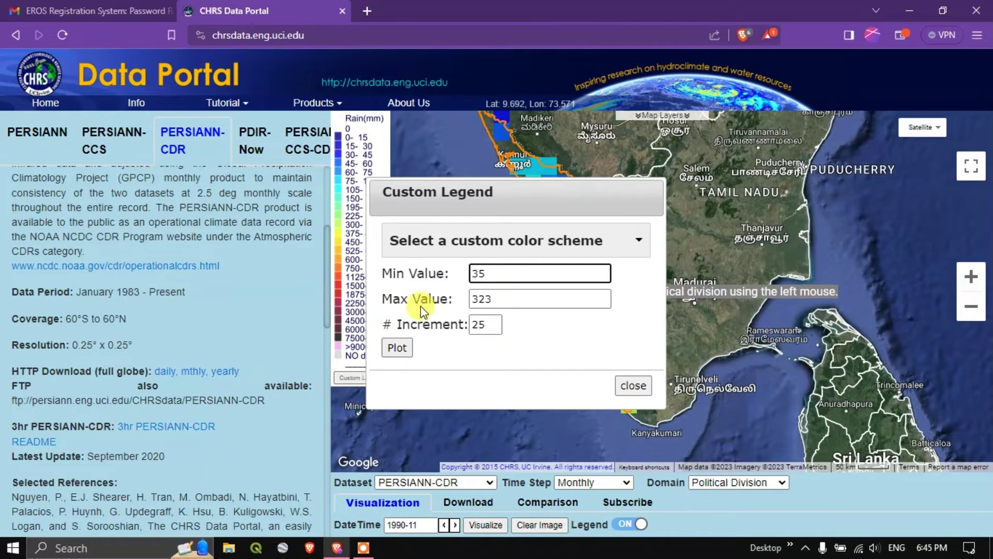
{"action": "left_click", "coordinate": [502, 298]}
{"action": "double_click", "coordinate": [483, 299]}
{"action": "left_click", "coordinate": [489, 328]}
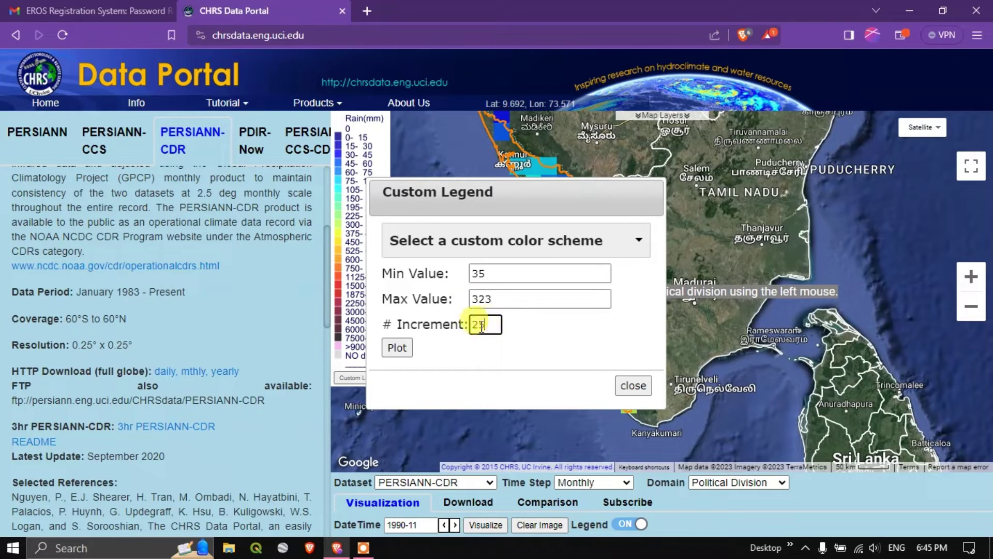
{"action": "double_click", "coordinate": [475, 325]}
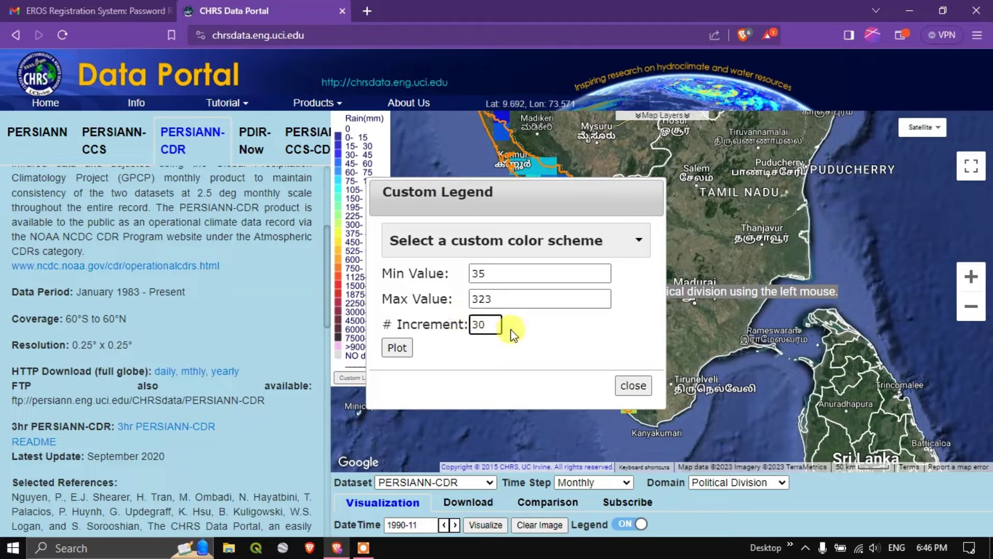
{"action": "left_click", "coordinate": [397, 347]}
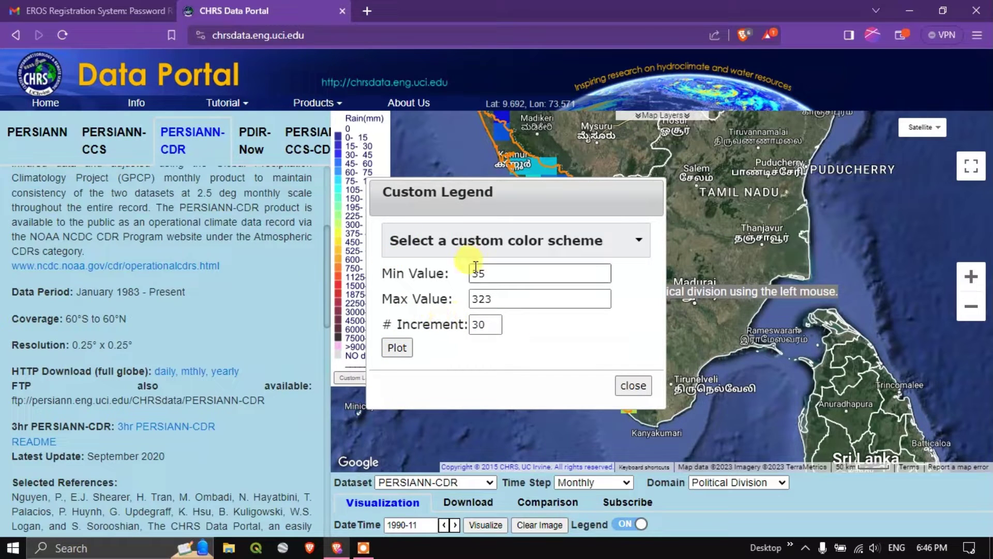
{"action": "left_click", "coordinate": [630, 385]}
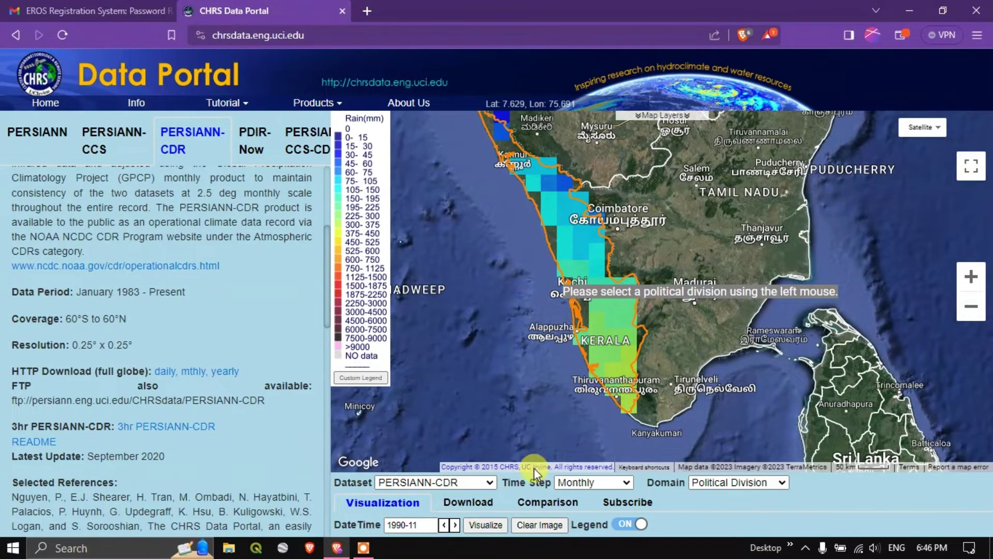
- Switch the Kerala time step to Yearly for 1990 under Download, then return to Visualization
{"action": "left_click", "coordinate": [465, 506]}
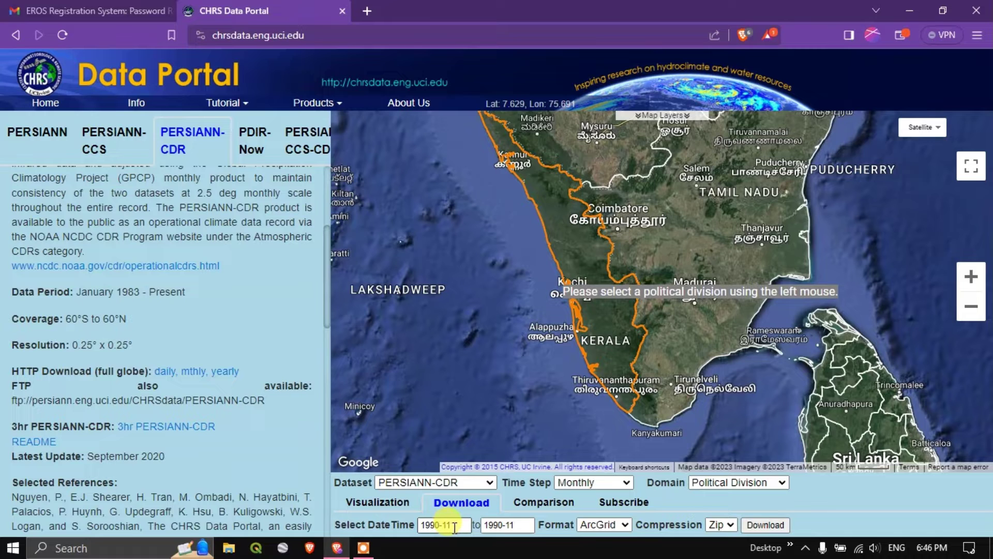
{"action": "left_click", "coordinate": [596, 486]}
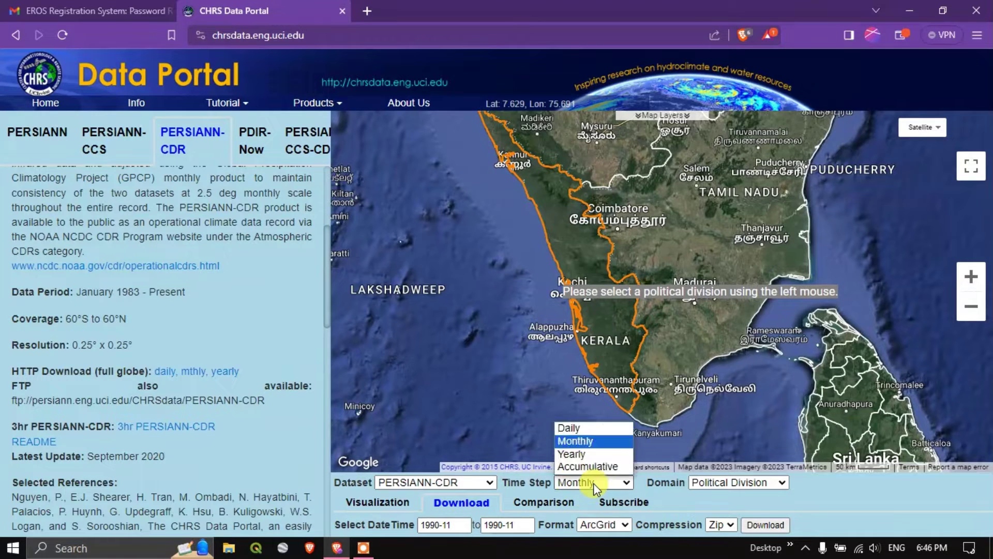
{"action": "left_click", "coordinate": [582, 456]}
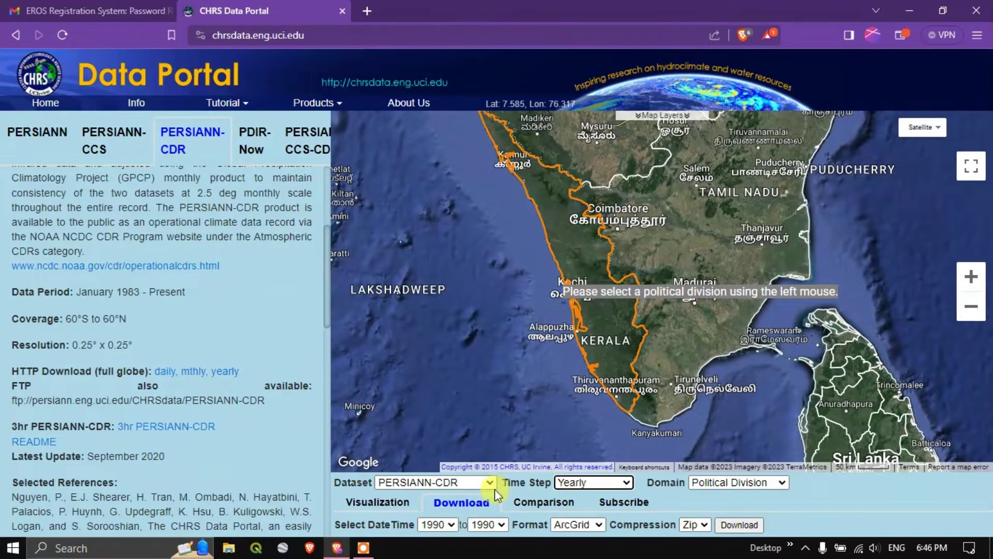
{"action": "left_click", "coordinate": [392, 504]}
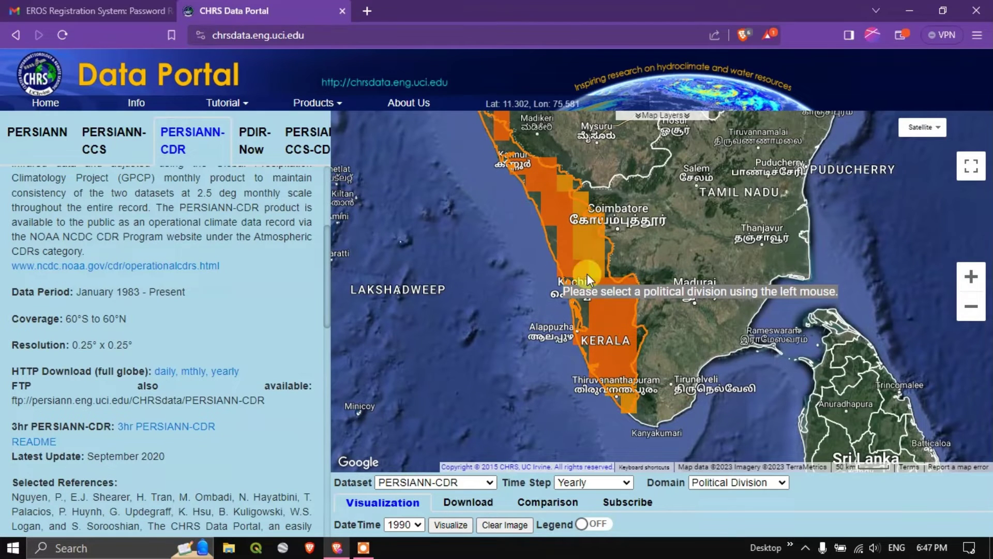
- Turn on the Rain (mm) legend for the 1990 yearly overlay, ranging 0-30 to >18000
{"action": "left_click", "coordinate": [590, 525]}
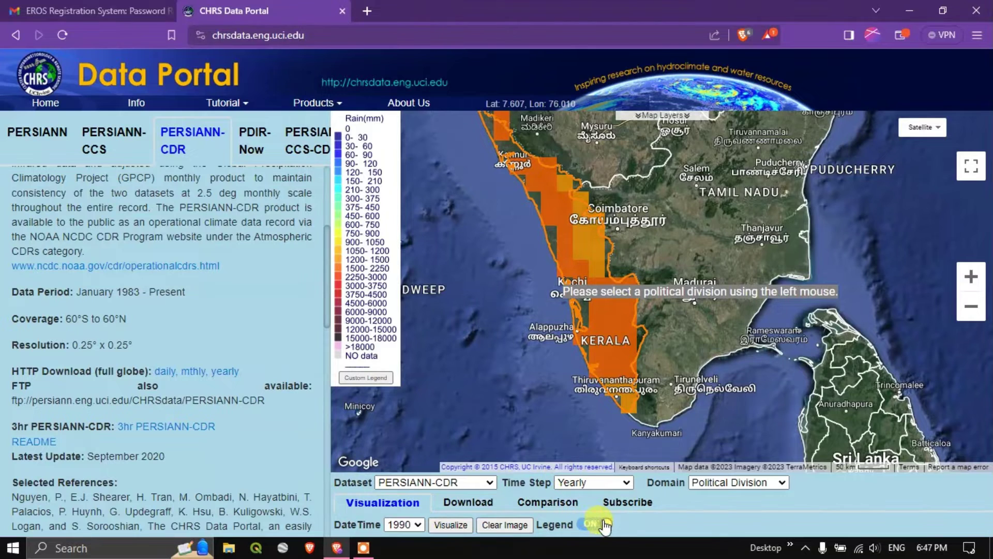
- Set the 1990 Kerala extract's download format to Tif
{"action": "left_click", "coordinate": [477, 506]}
{"action": "scroll", "coordinate": [553, 504], "scroll_direction": "down", "scroll_amount": 1}
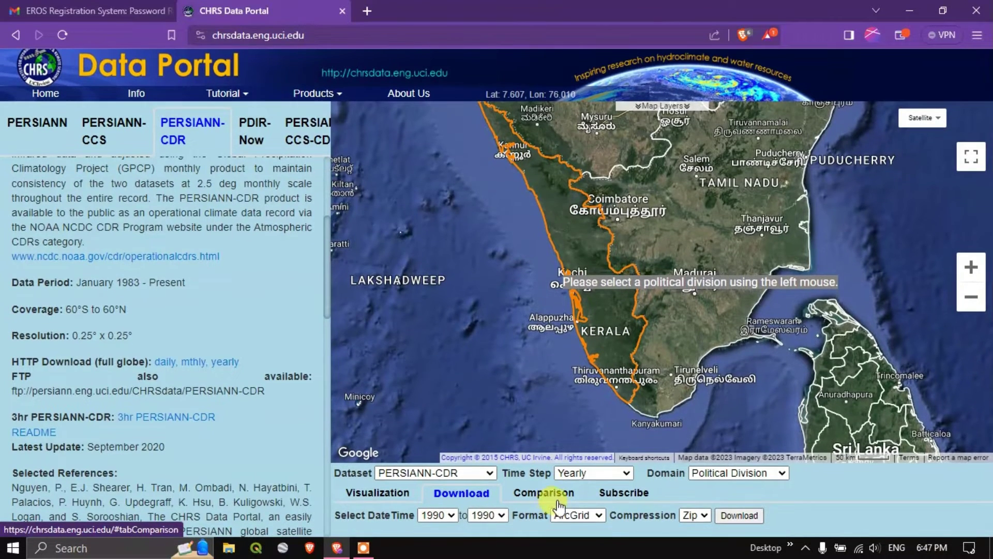
{"action": "left_click", "coordinate": [582, 514]}
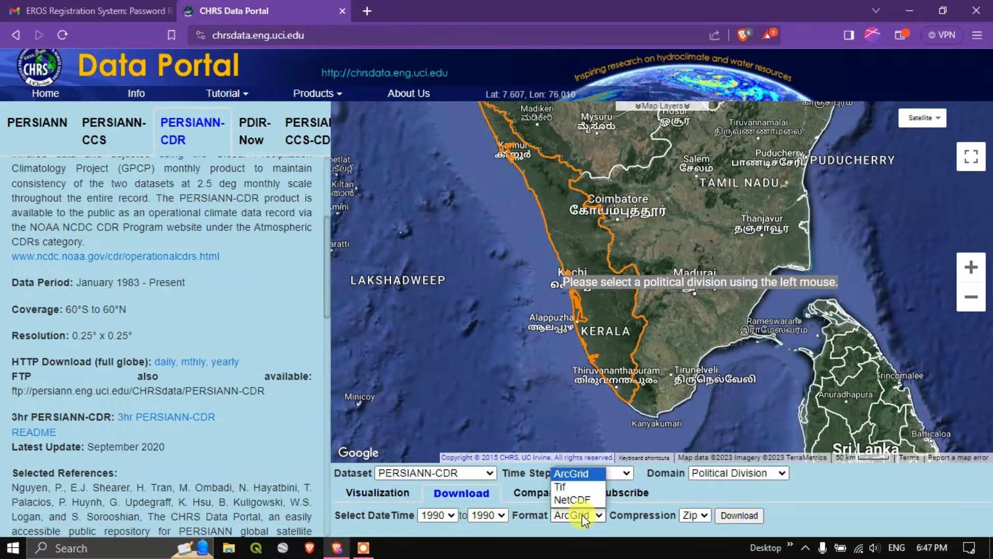
{"action": "left_click", "coordinate": [572, 487]}
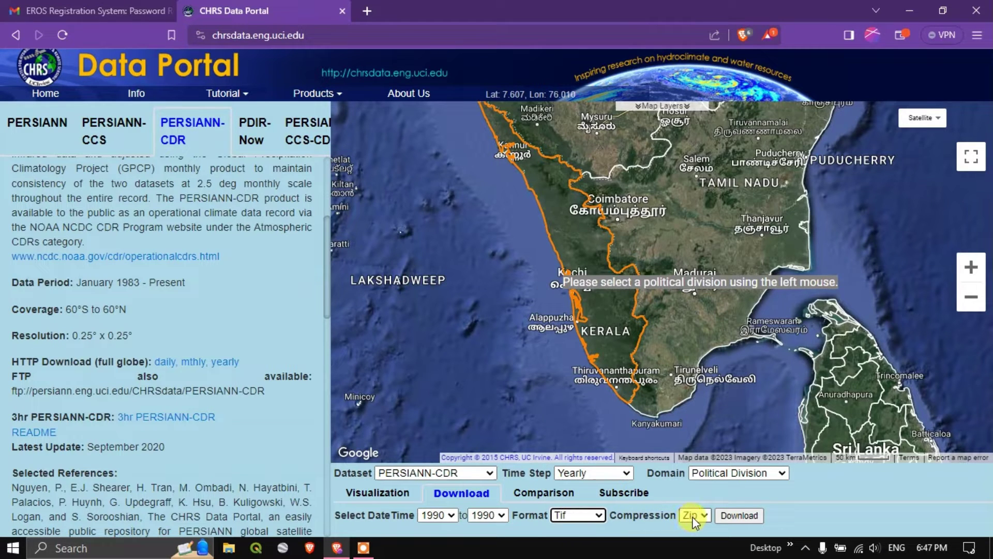
- Request the download with the contact e-mail to get the CDR zip link
{"action": "left_click", "coordinate": [735, 517]}
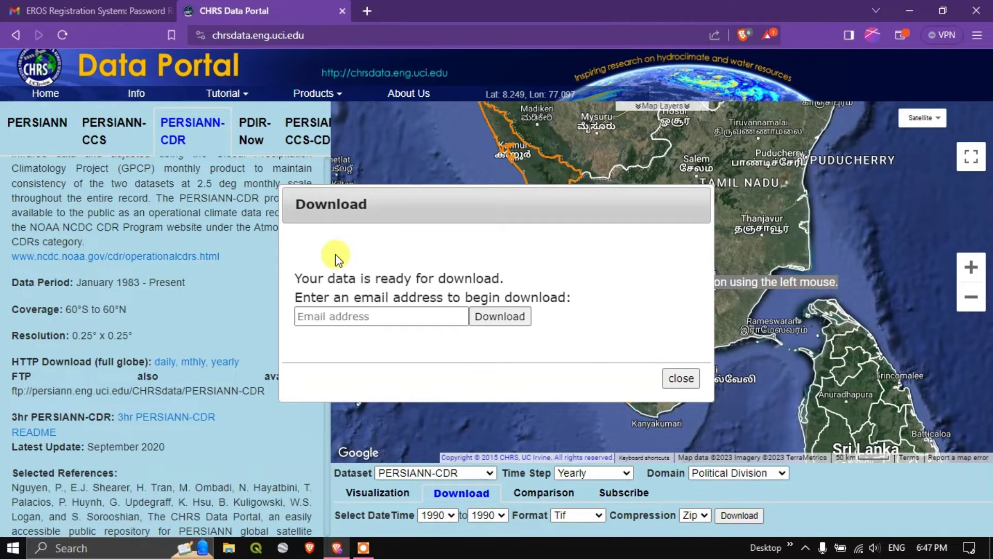
{"action": "left_click", "coordinate": [352, 317]}
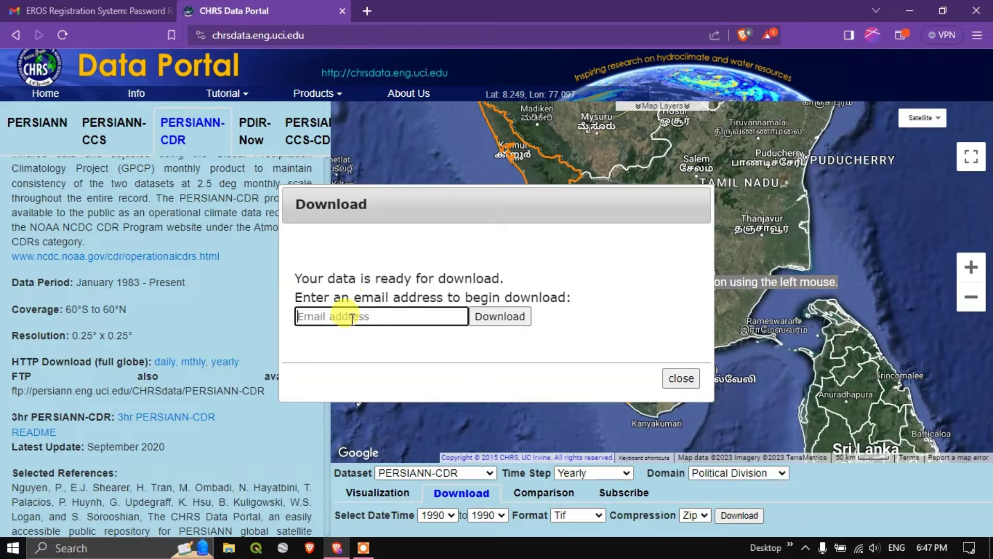
{"action": "key", "text": "ctrl+v"}
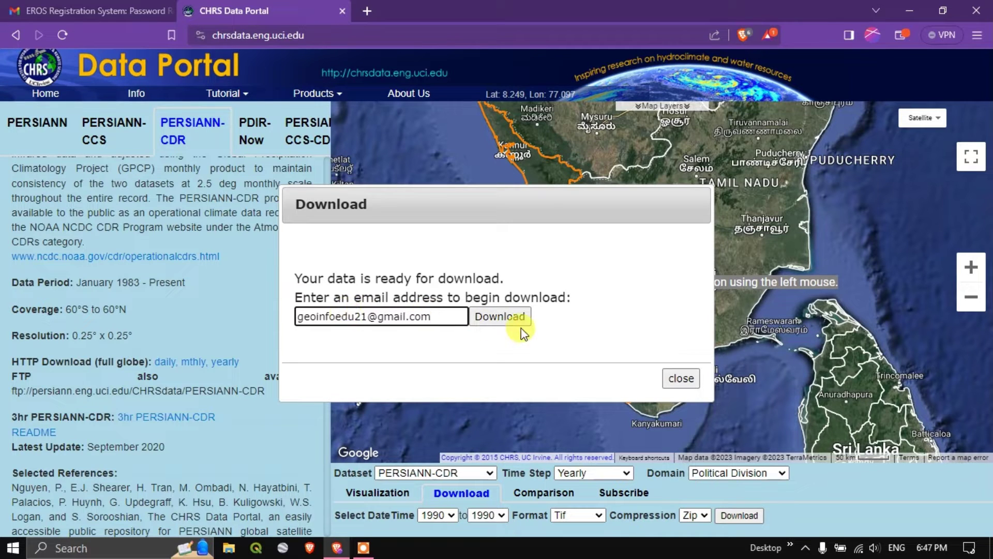
{"action": "left_click", "coordinate": [493, 318]}
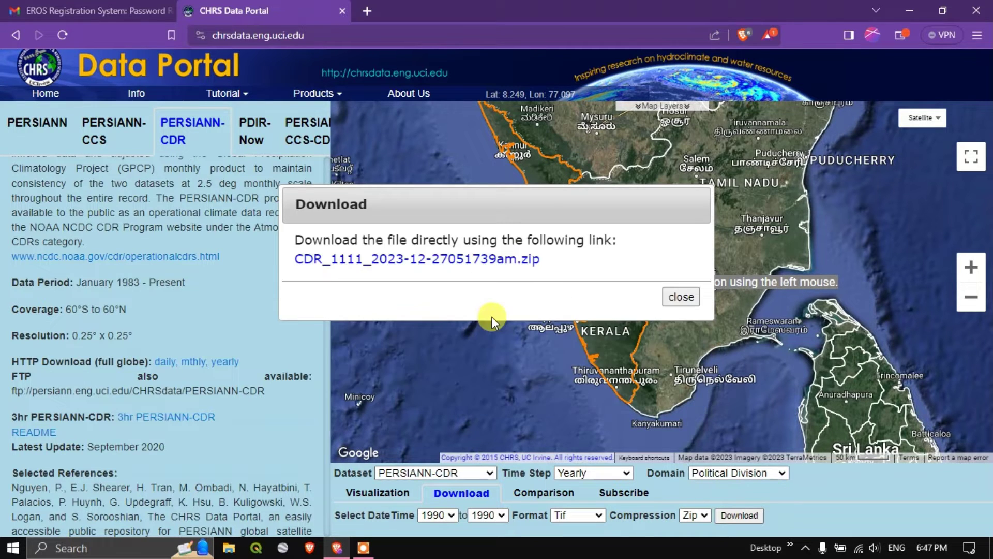
- Save the CDR zip into the GISMadras Satellite_Image folder
{"action": "left_click", "coordinate": [443, 263]}
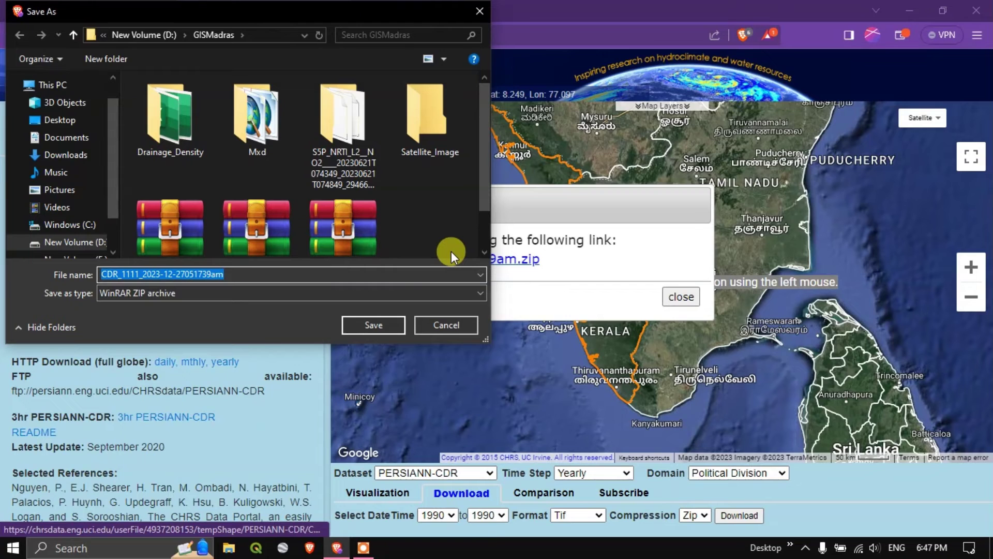
{"action": "double_click", "coordinate": [417, 133]}
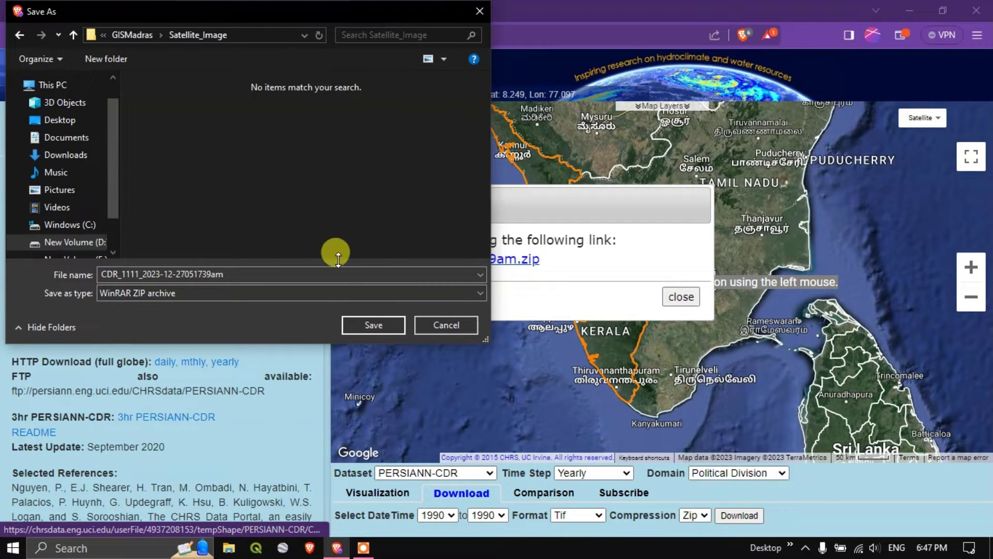
{"action": "left_click", "coordinate": [368, 324]}
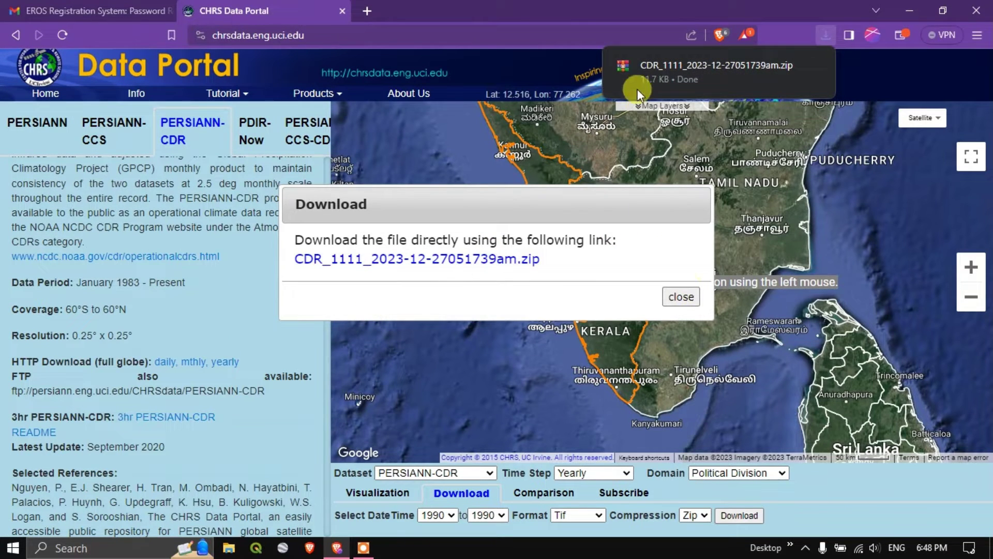
{"action": "mouse_move", "coordinate": [690, 75]}
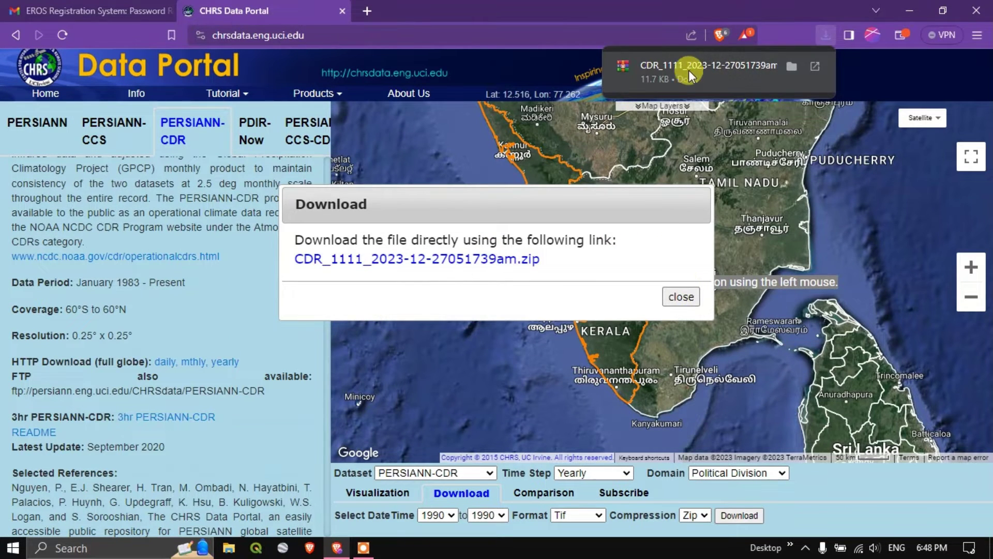
{"action": "left_click", "coordinate": [681, 297]}
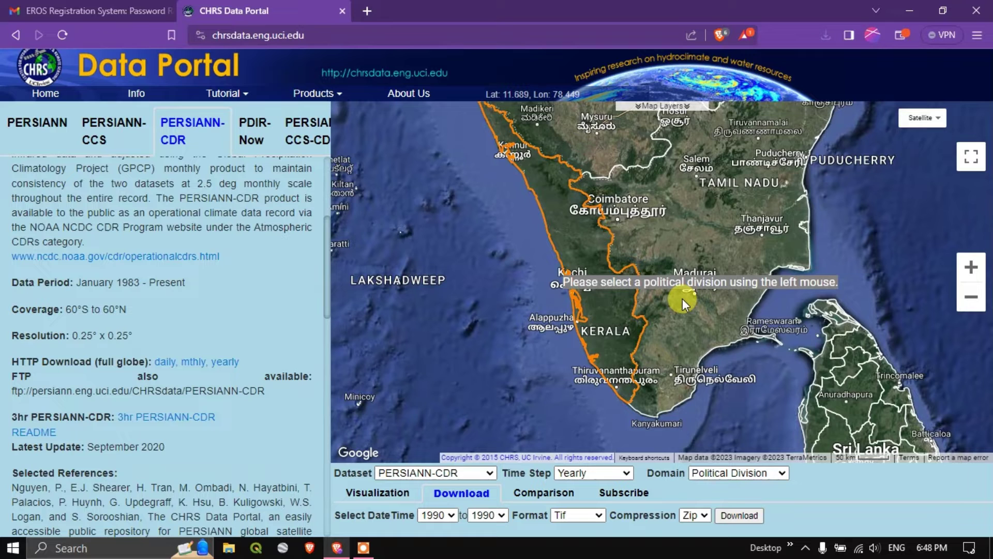
- Show the downloaded zip in its folder via the browser's download history
{"action": "left_click", "coordinate": [826, 36]}
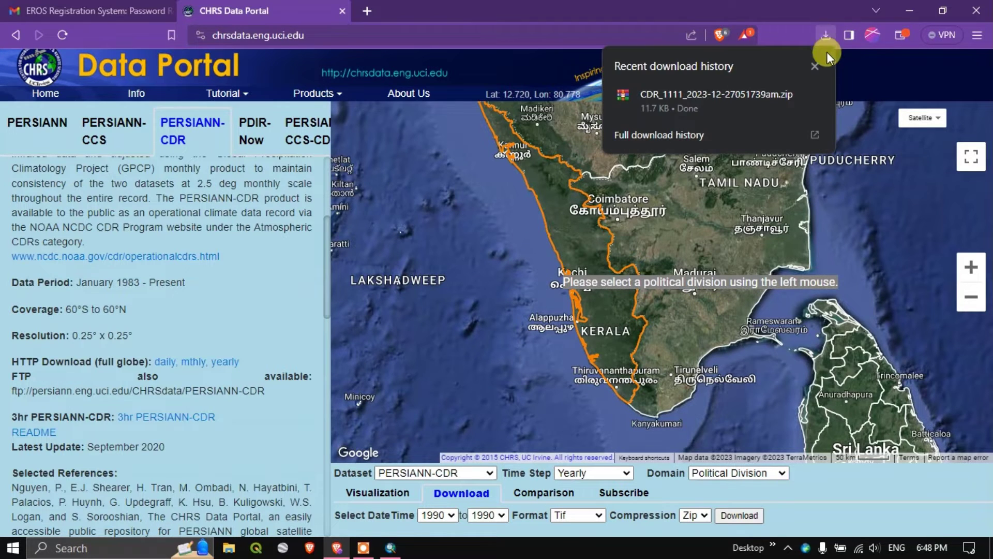
{"action": "left_click", "coordinate": [791, 94]}
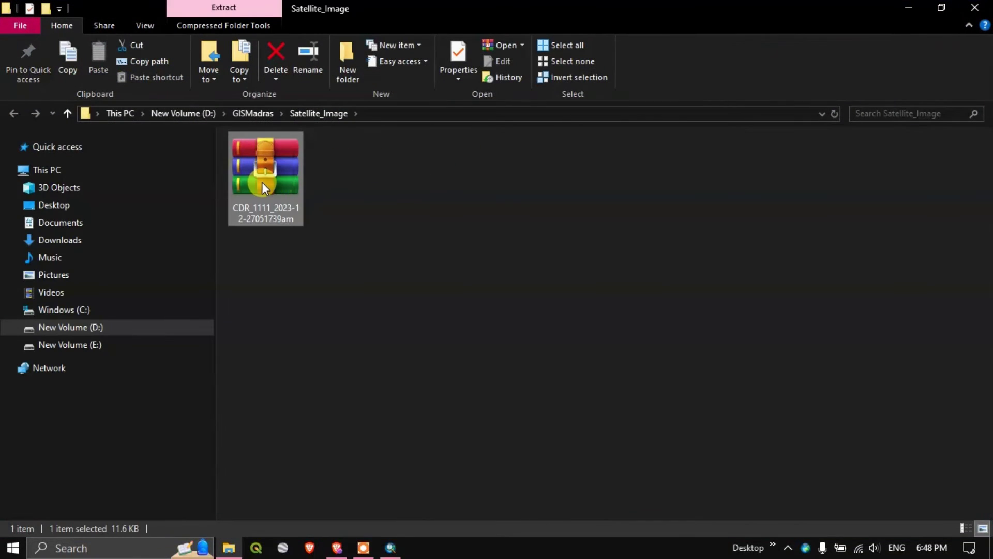
{"action": "right_click", "coordinate": [262, 182]}
- Extract the zip and add CDR_1990.tif and 1111.shp to the ArcMap map
{"action": "left_click", "coordinate": [317, 244]}
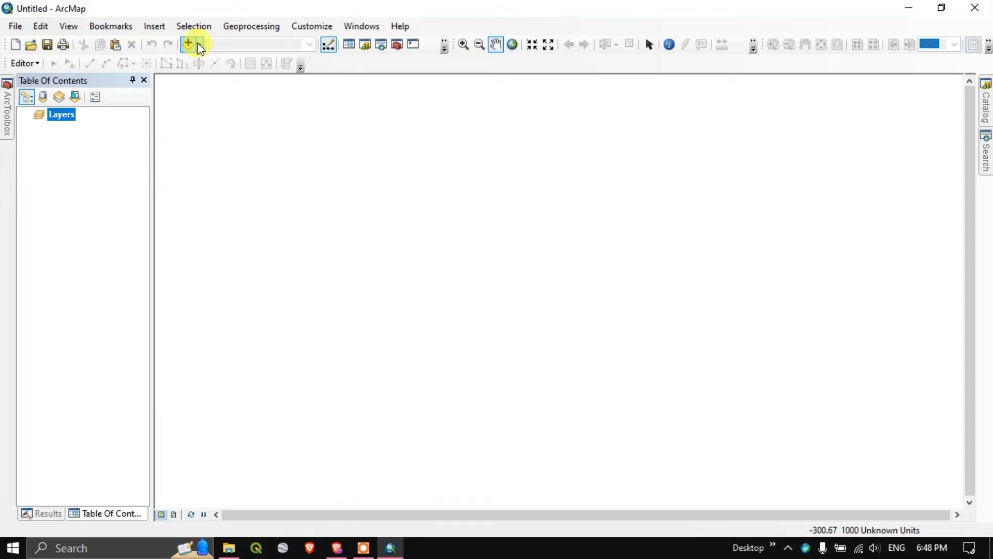
{"action": "left_click", "coordinate": [198, 44]}
{"action": "left_click", "coordinate": [227, 61]}
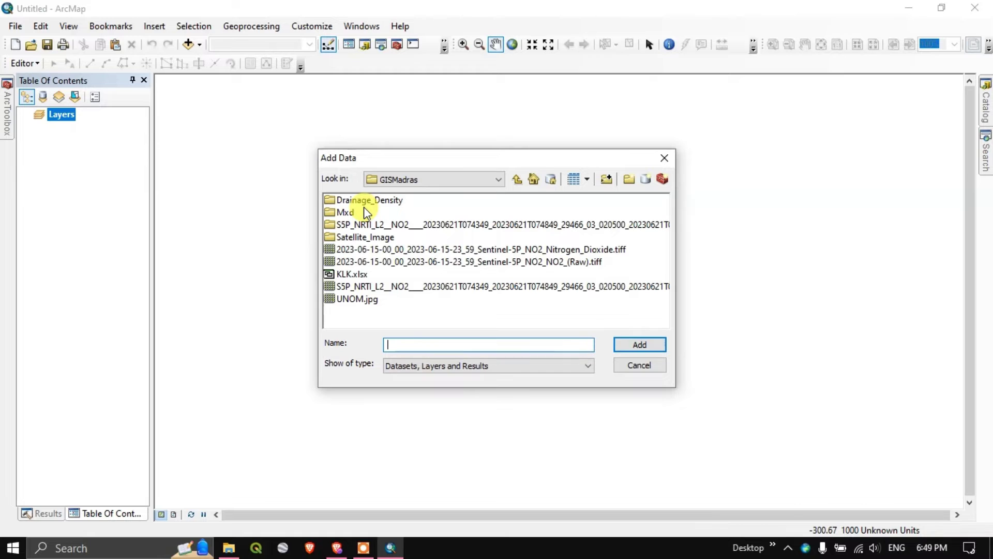
{"action": "double_click", "coordinate": [359, 238]}
{"action": "left_click", "coordinate": [349, 212]}
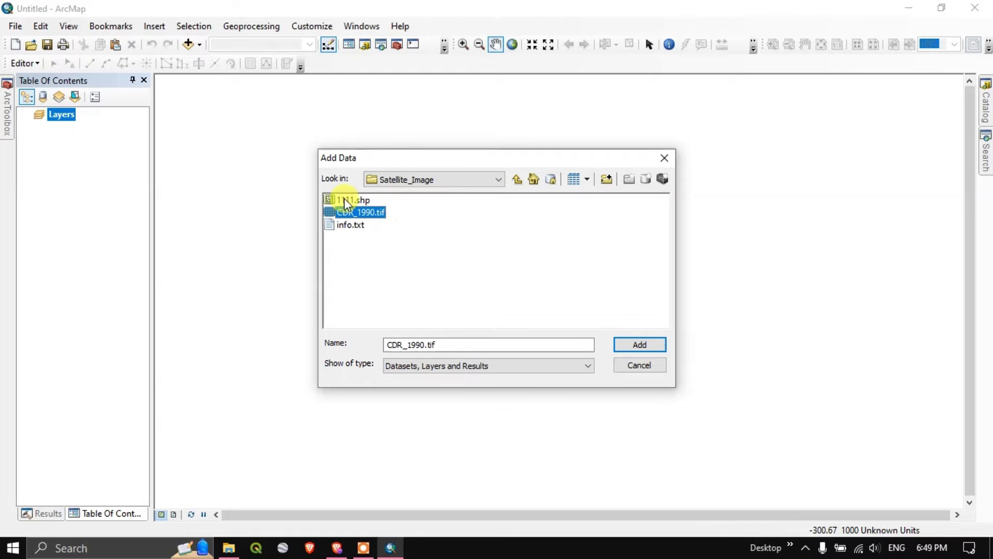
{"action": "left_click", "coordinate": [348, 200], "text": "ctrl"}
{"action": "left_click", "coordinate": [639, 344]}
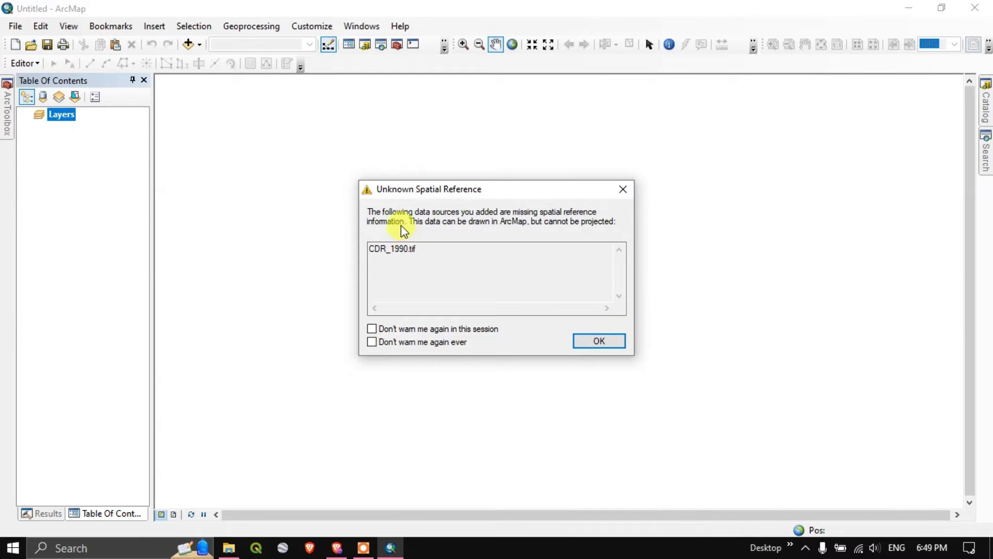
{"action": "left_click", "coordinate": [613, 343]}
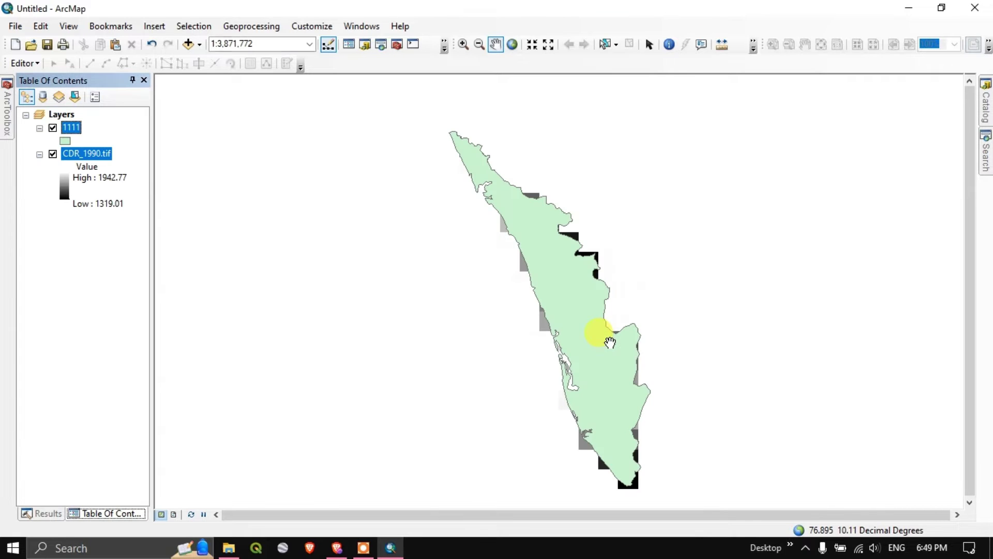
- Symbolize the 1111 Kerala boundary as Hollow
{"action": "left_click", "coordinate": [65, 141]}
{"action": "left_click", "coordinate": [611, 227]}
{"action": "left_click", "coordinate": [842, 408]}
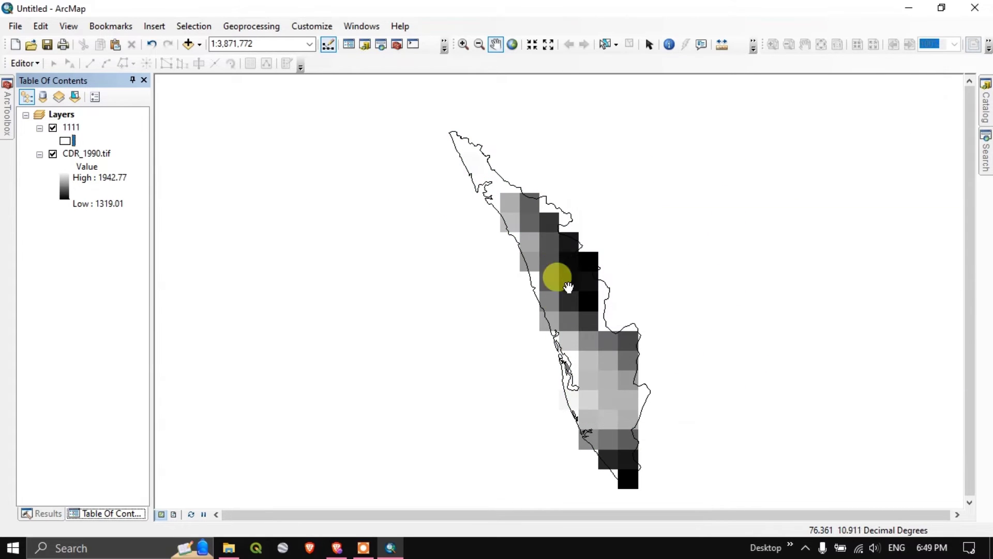
- Give CDR_1990.tif an inverted red-yellow-blue stretched ramp, red for high and blue for low
{"action": "right_click", "coordinate": [89, 158]}
{"action": "left_click", "coordinate": [153, 363]}
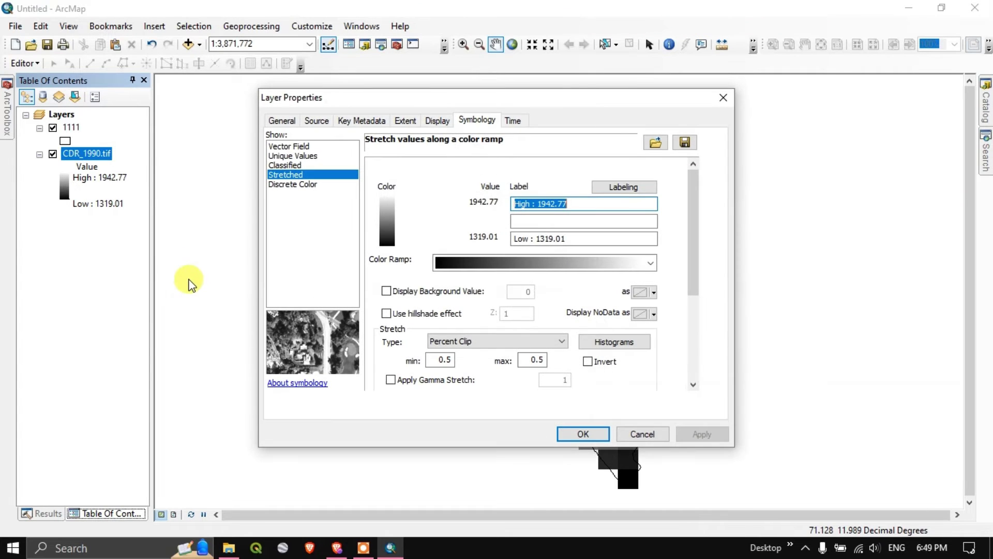
{"action": "left_click", "coordinate": [569, 265]}
{"action": "scroll", "coordinate": [570, 267], "scroll_direction": "down", "scroll_amount": 5}
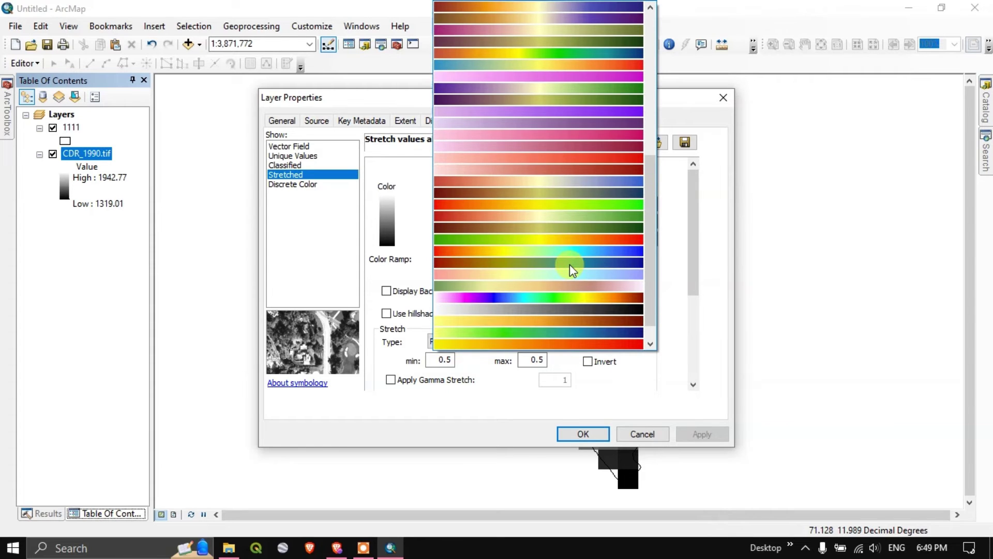
{"action": "scroll", "coordinate": [580, 270], "scroll_direction": "down", "scroll_amount": 1}
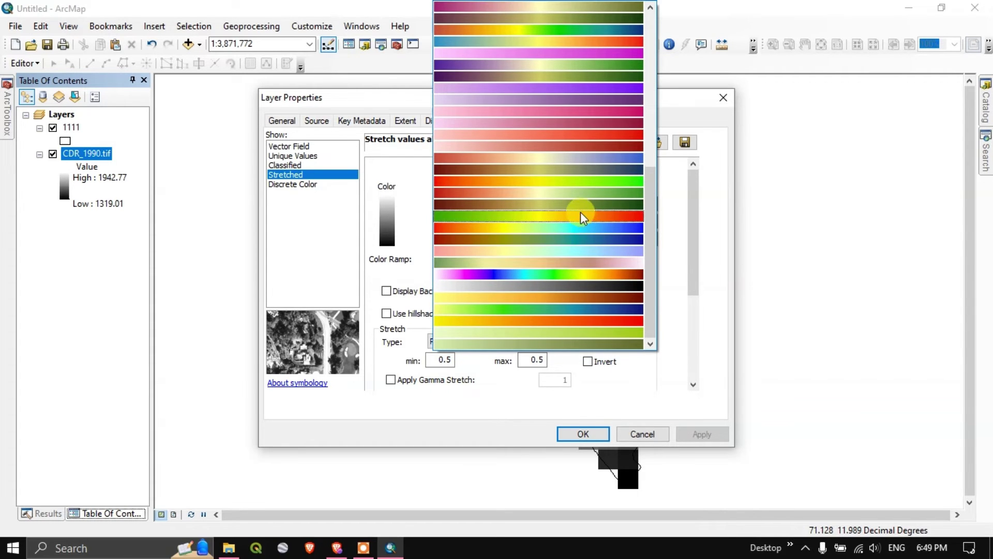
{"action": "left_click", "coordinate": [549, 232]}
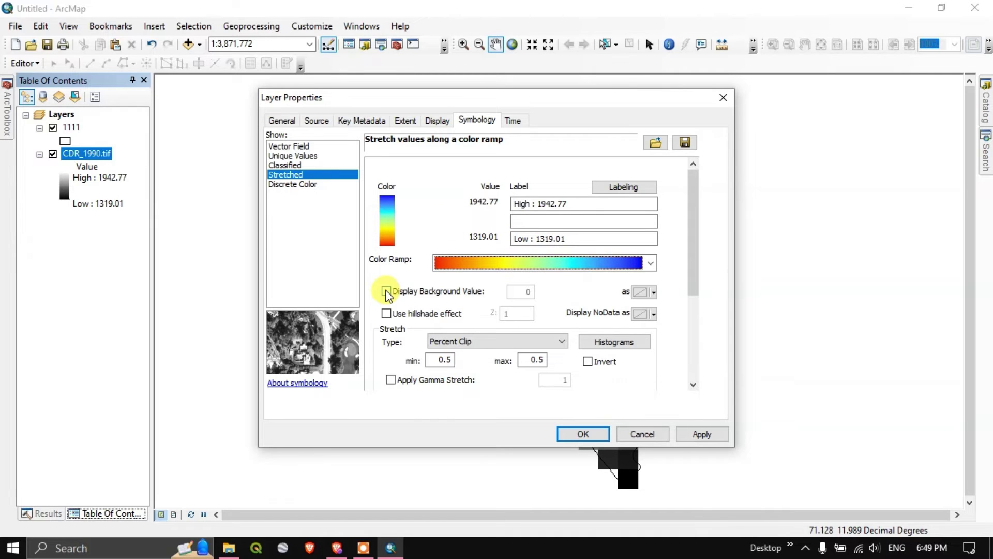
{"action": "left_click", "coordinate": [588, 361]}
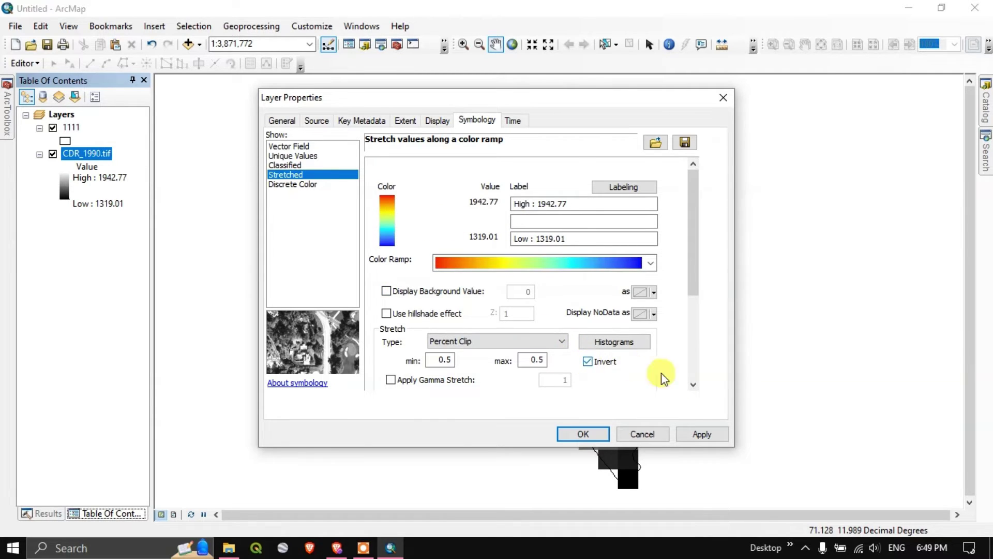
{"action": "left_click", "coordinate": [717, 429]}
{"action": "left_click", "coordinate": [579, 435]}
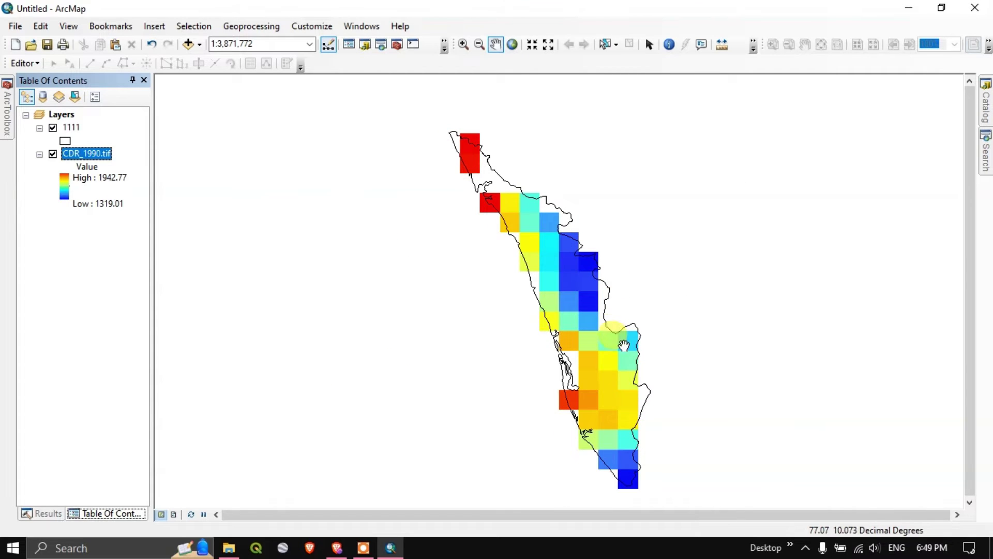
- Start the Measure tool and set its distance units to kilometers
{"action": "scroll", "coordinate": [565, 264], "scroll_direction": "up", "scroll_amount": 3}
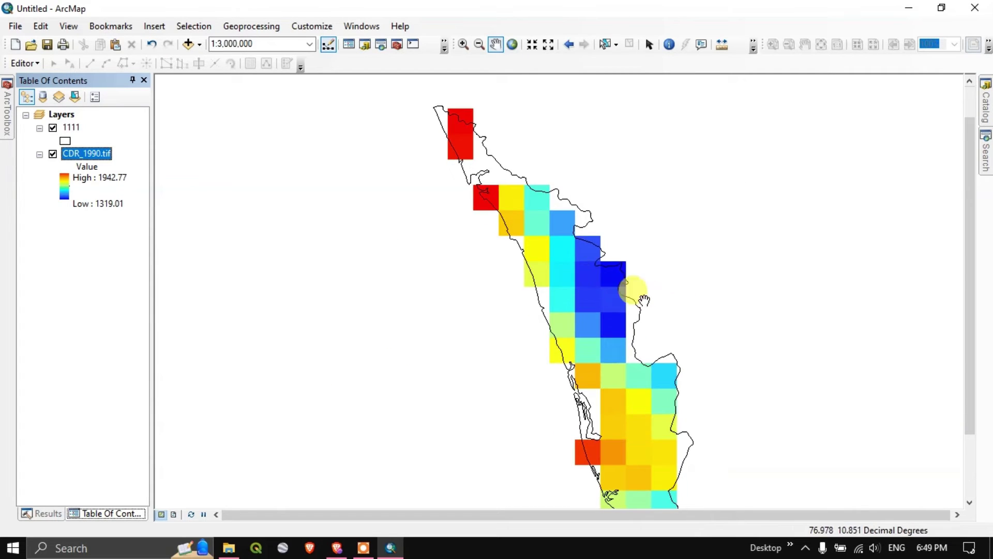
{"action": "scroll", "coordinate": [621, 274], "scroll_direction": "up", "scroll_amount": 1}
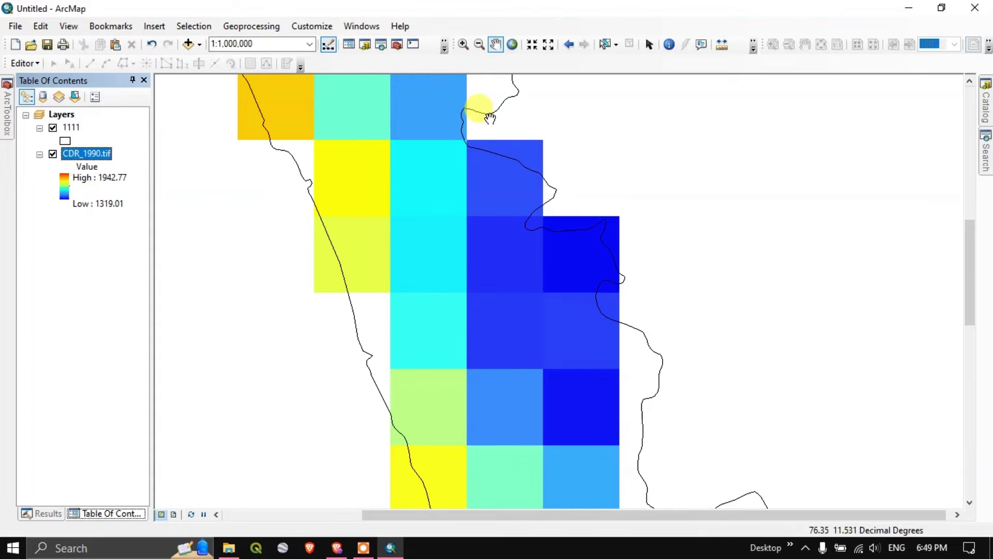
{"action": "left_click", "coordinate": [722, 45]}
{"action": "scroll", "coordinate": [550, 270], "scroll_direction": "up", "scroll_amount": 2}
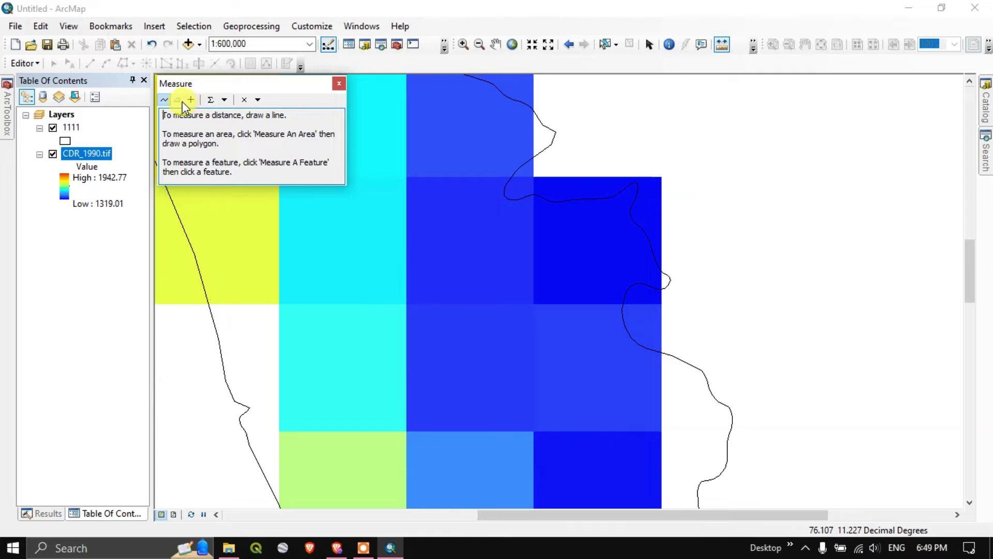
{"action": "left_click", "coordinate": [220, 101]}
{"action": "mouse_move", "coordinate": [237, 116]}
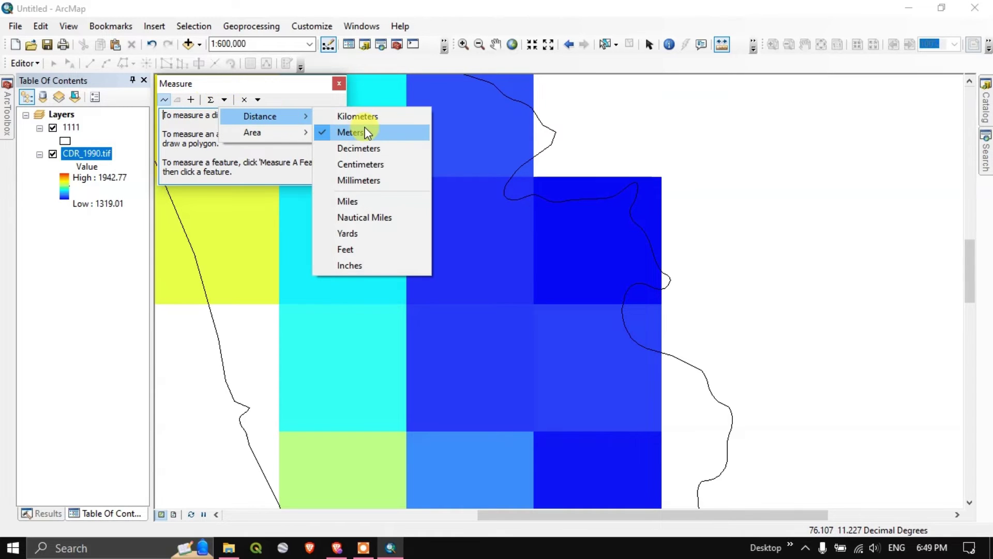
{"action": "left_click", "coordinate": [352, 132]}
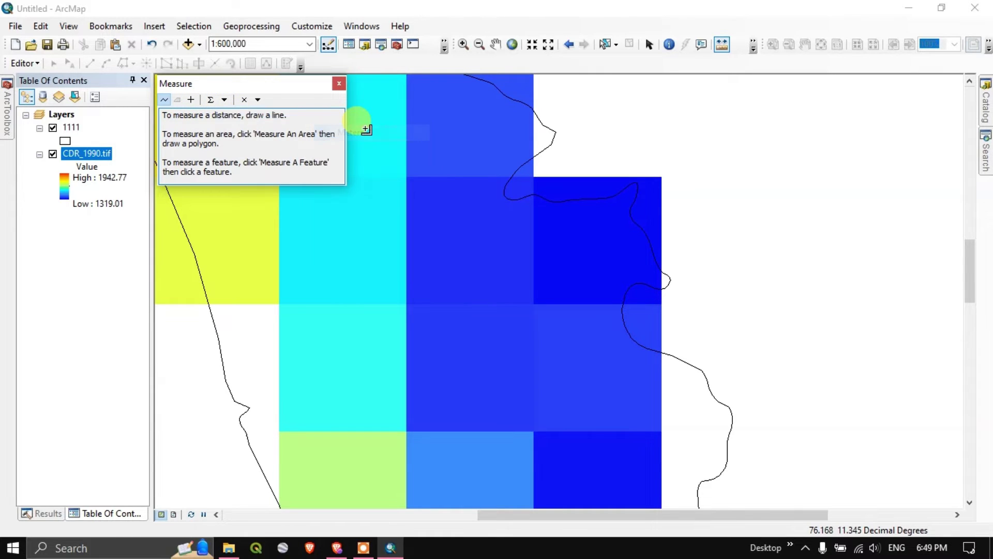
{"action": "left_click", "coordinate": [224, 102]}
{"action": "mouse_move", "coordinate": [243, 115]}
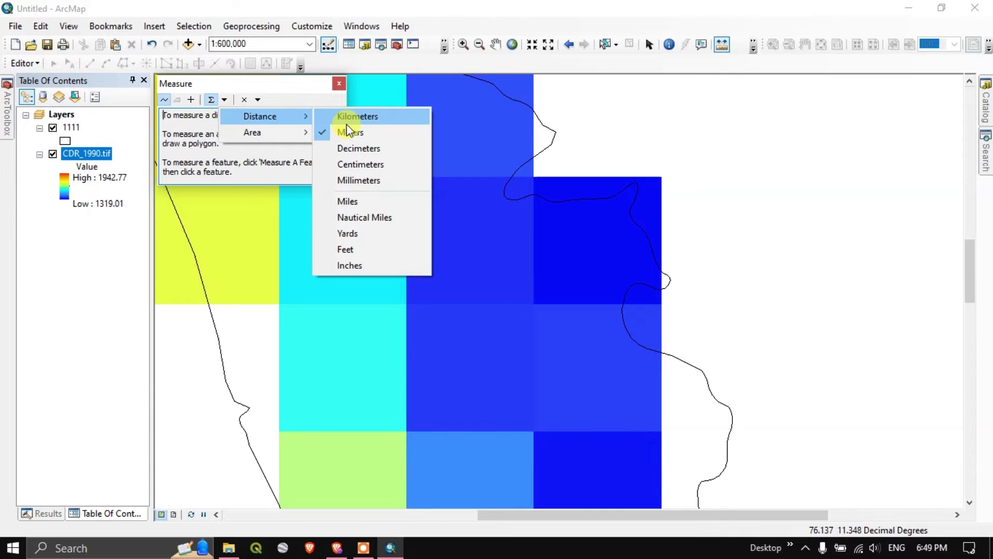
{"action": "left_click", "coordinate": [366, 118]}
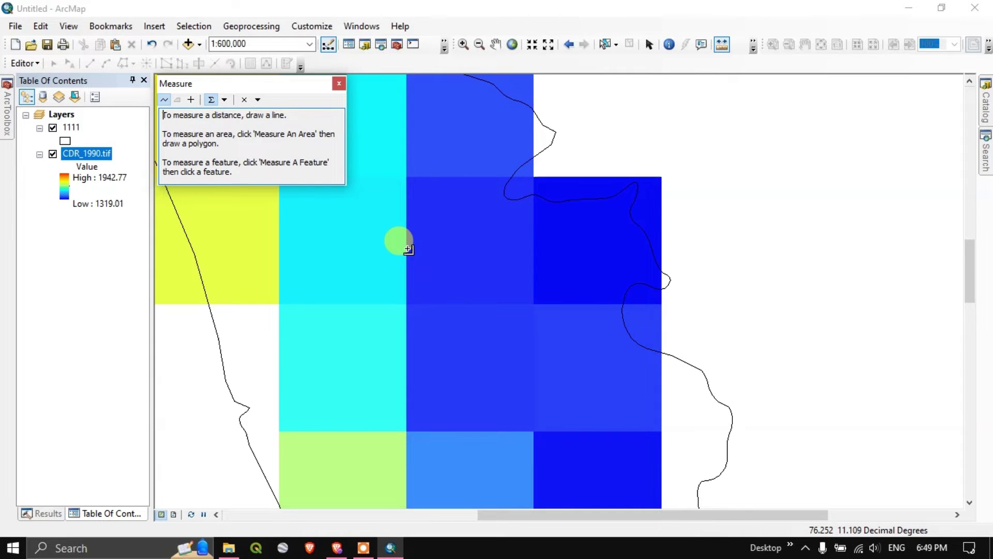
- Measure a raster cell at about 27.29 km, close Measure, and zoom out to 1:4,000,000
{"action": "left_click", "coordinate": [407, 248]}
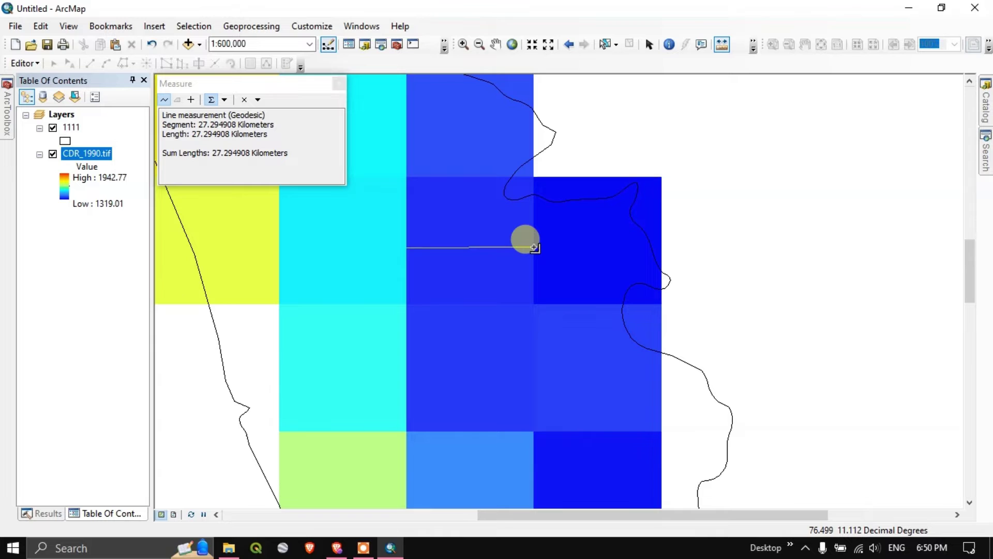
{"action": "left_click", "coordinate": [339, 84]}
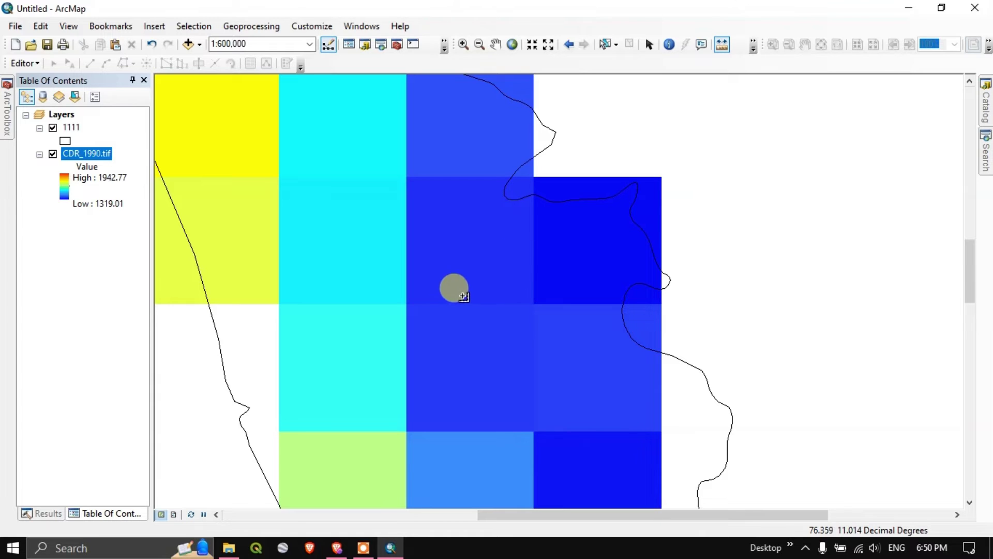
{"action": "scroll", "coordinate": [467, 280], "scroll_direction": "down", "scroll_amount": 8}
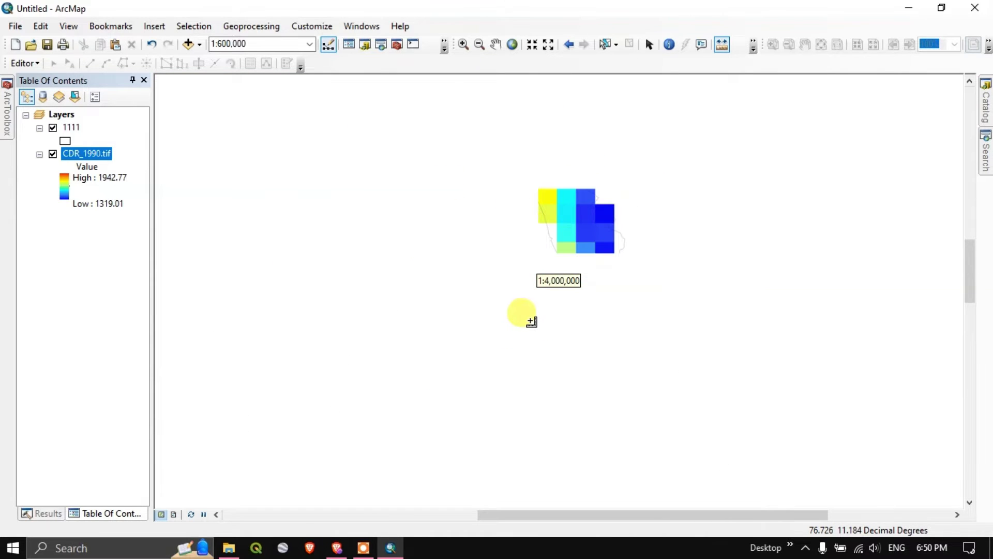
- Open the PDIR-Now description and highlight its 4km x 4km (0.04°) resolution
{"action": "left_click", "coordinate": [337, 547]}
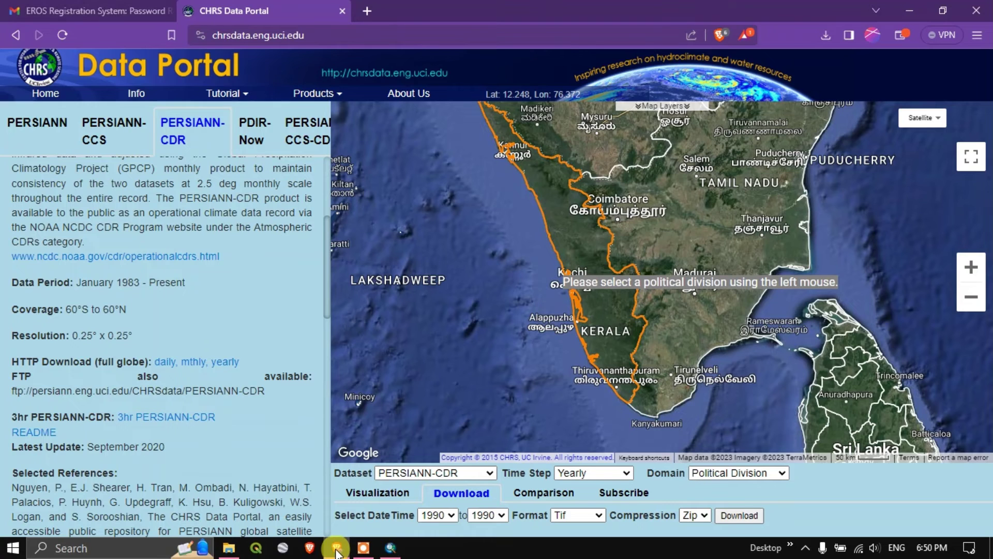
{"action": "left_click", "coordinate": [253, 139]}
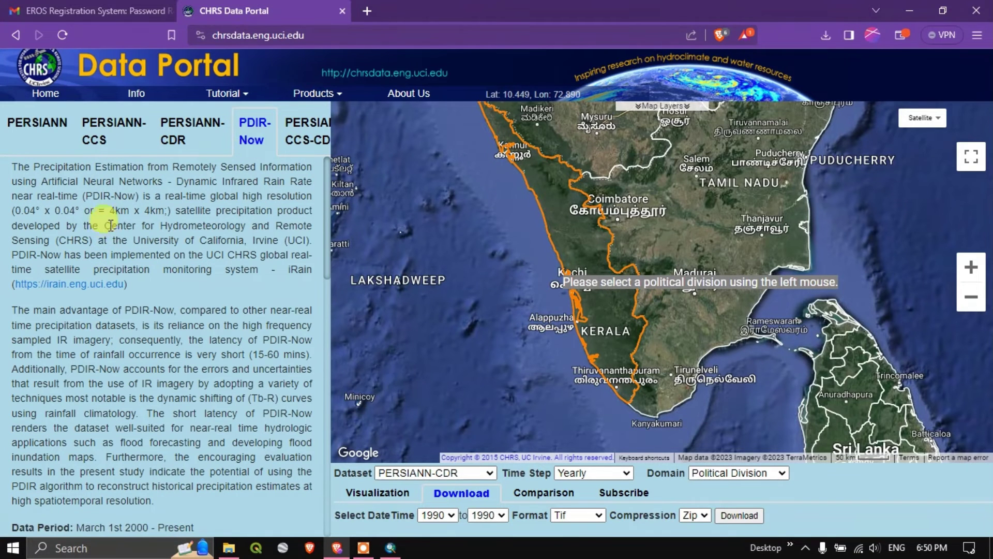
{"action": "left_click_drag", "start_coordinate": [110, 212], "coordinate": [167, 213]}
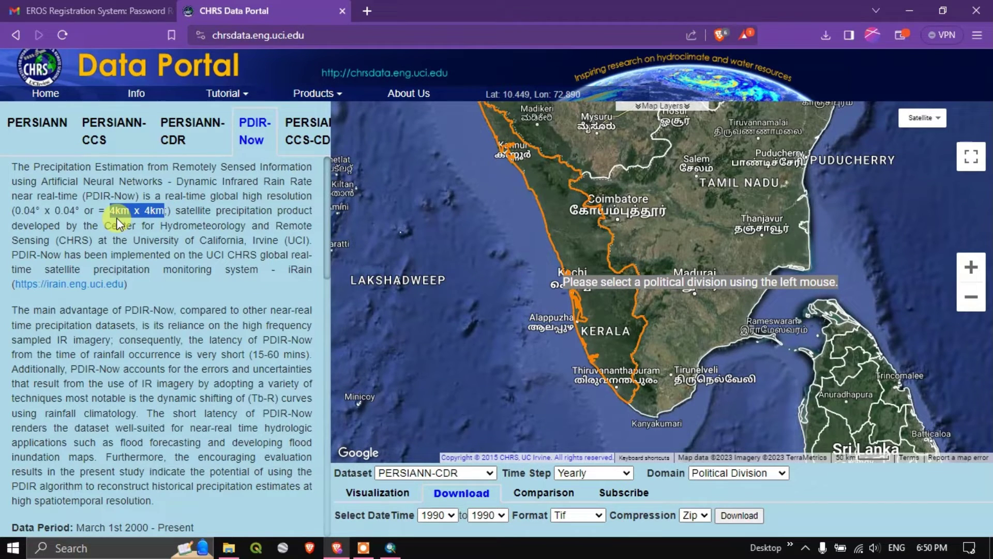
{"action": "scroll", "coordinate": [264, 302], "scroll_direction": "down", "scroll_amount": 5}
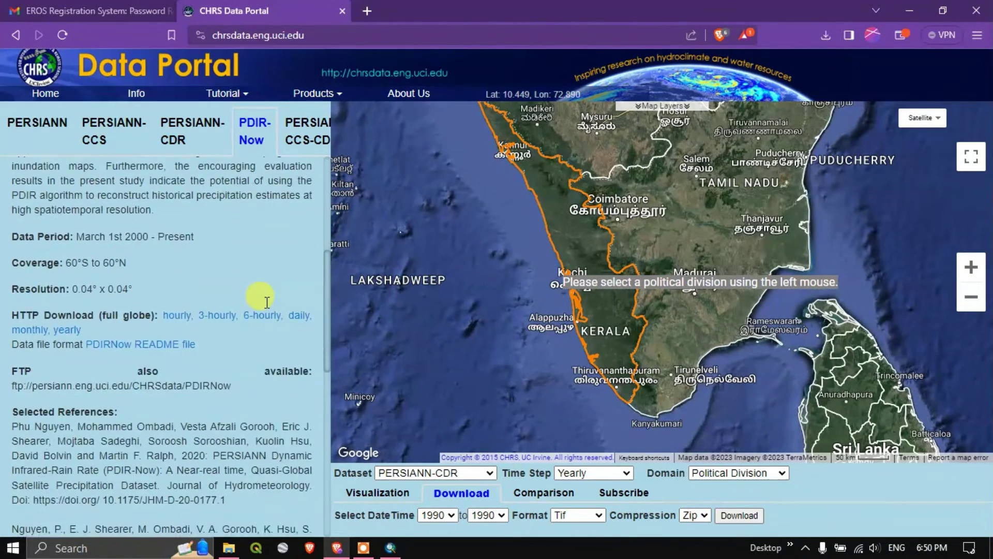
- Select the PDIR-Now dataset with a Monthly time step
{"action": "left_click", "coordinate": [410, 473]}
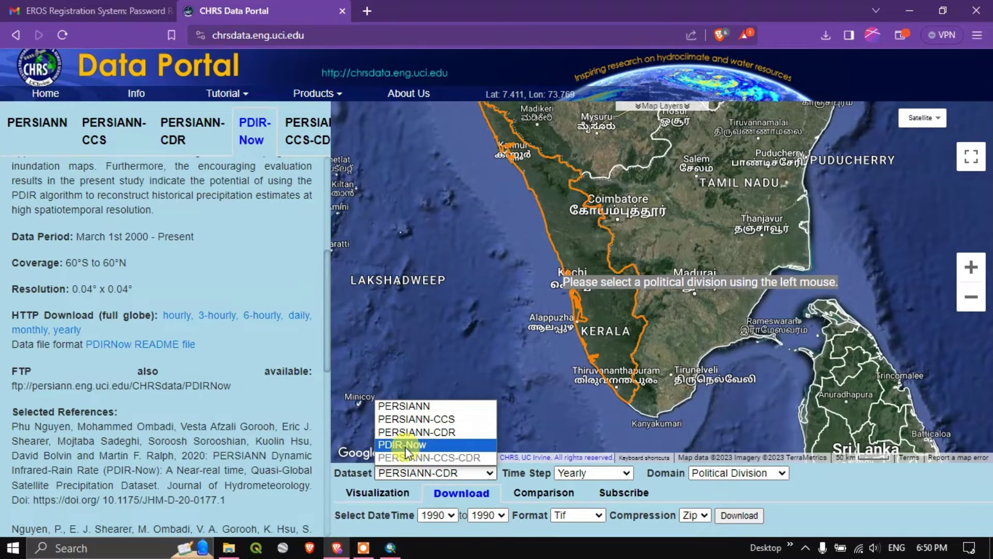
{"action": "left_click", "coordinate": [421, 445]}
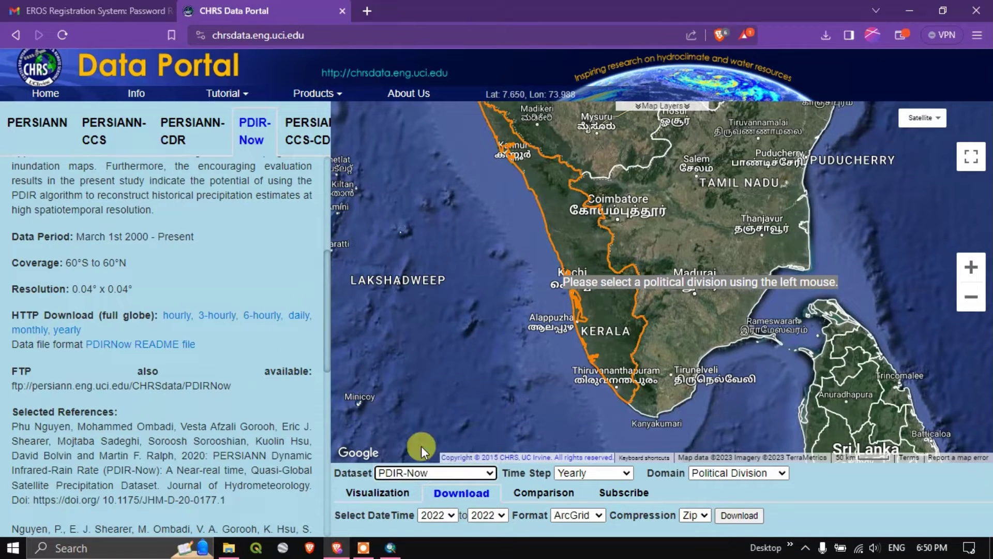
{"action": "left_click", "coordinate": [581, 478]}
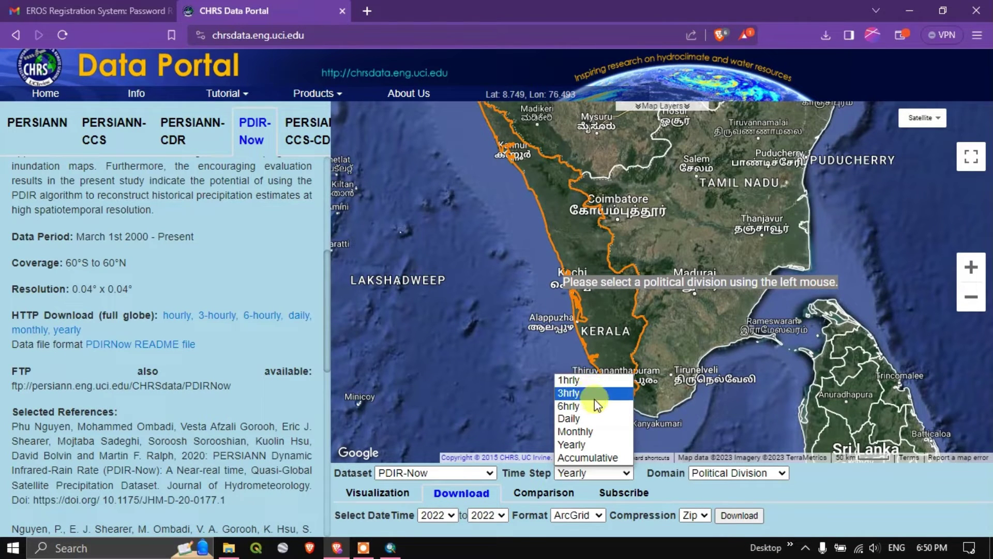
{"action": "left_click", "coordinate": [600, 429]}
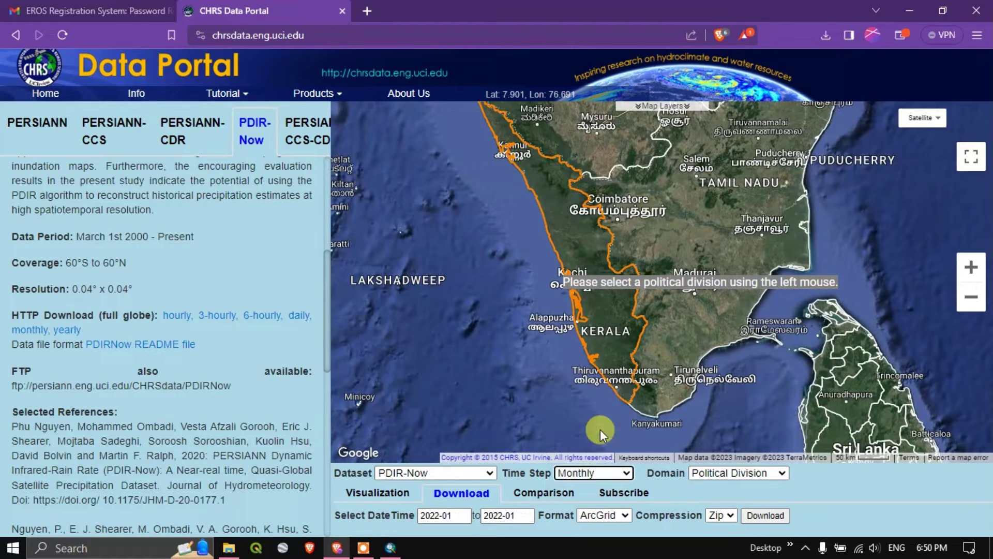
{"action": "left_click", "coordinate": [597, 471]}
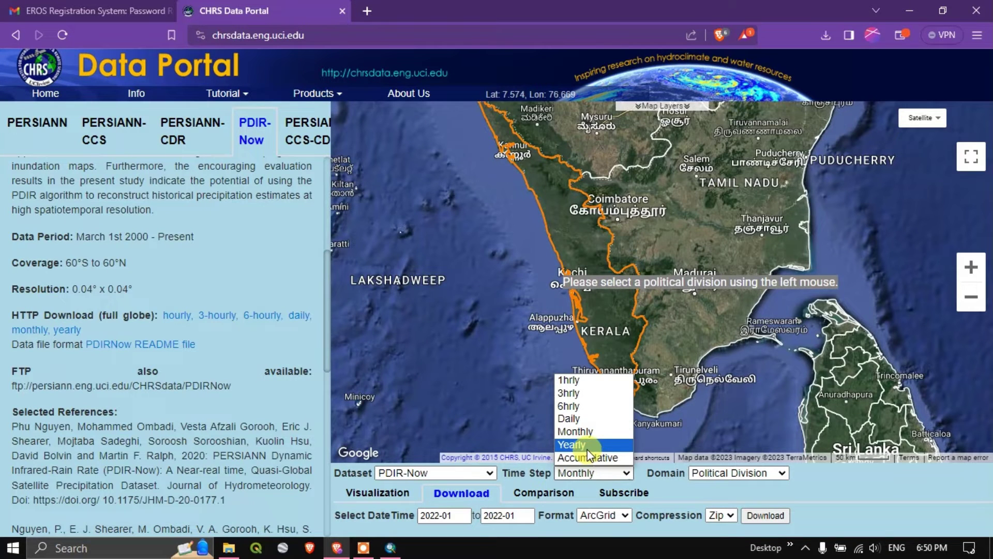
{"action": "left_click", "coordinate": [600, 489]}
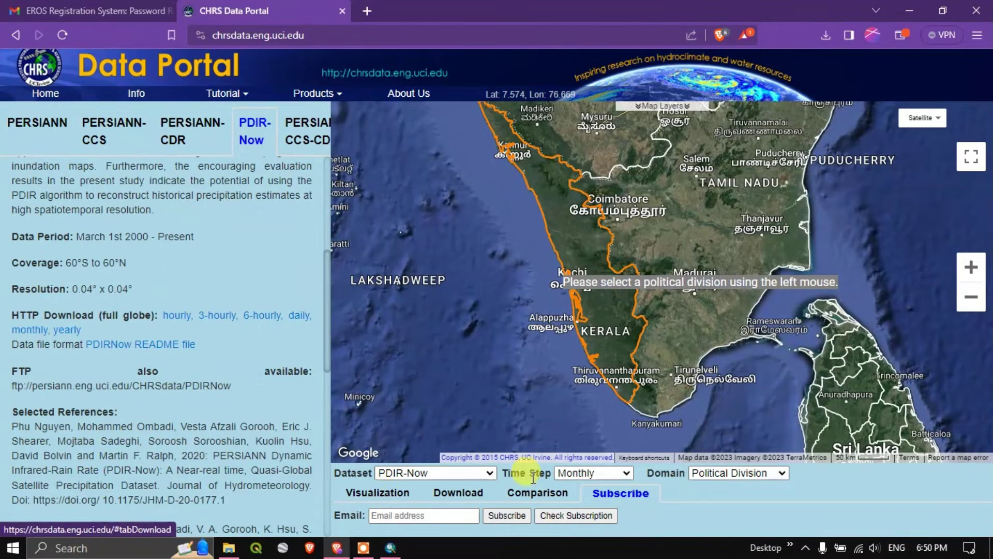
- Pick October 2023 in the Visualization date picker and draw the rainfall map
{"action": "left_click", "coordinate": [364, 496]}
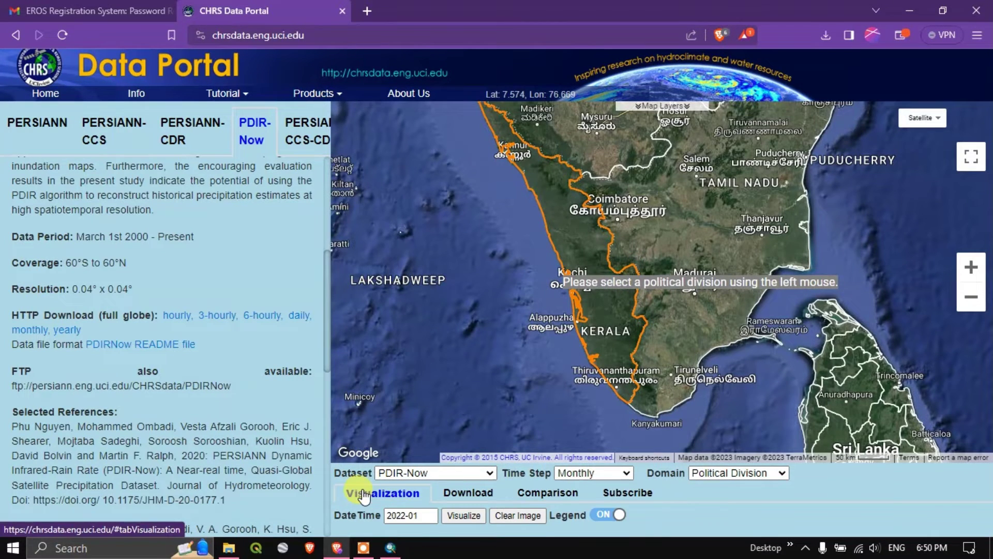
{"action": "left_click", "coordinate": [413, 516]}
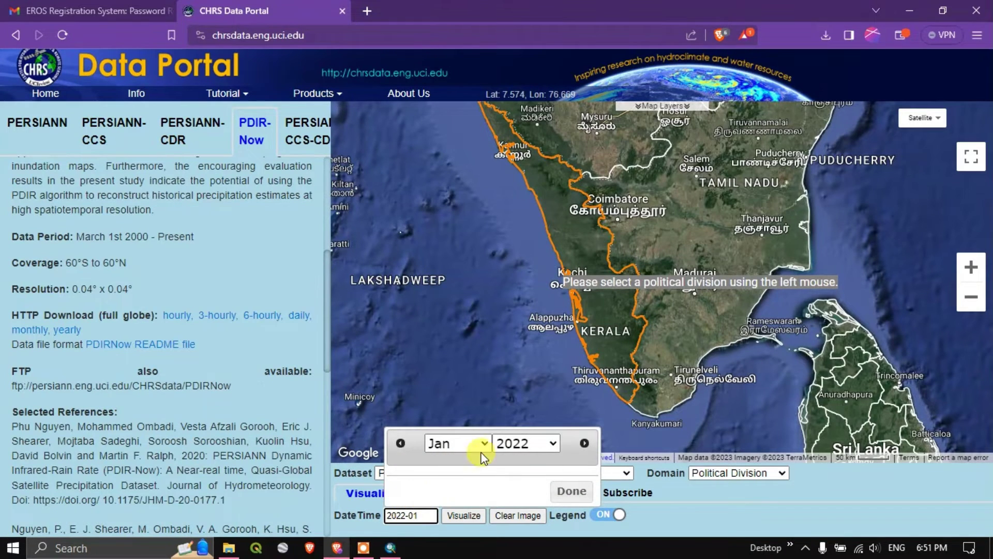
{"action": "left_click", "coordinate": [526, 445]}
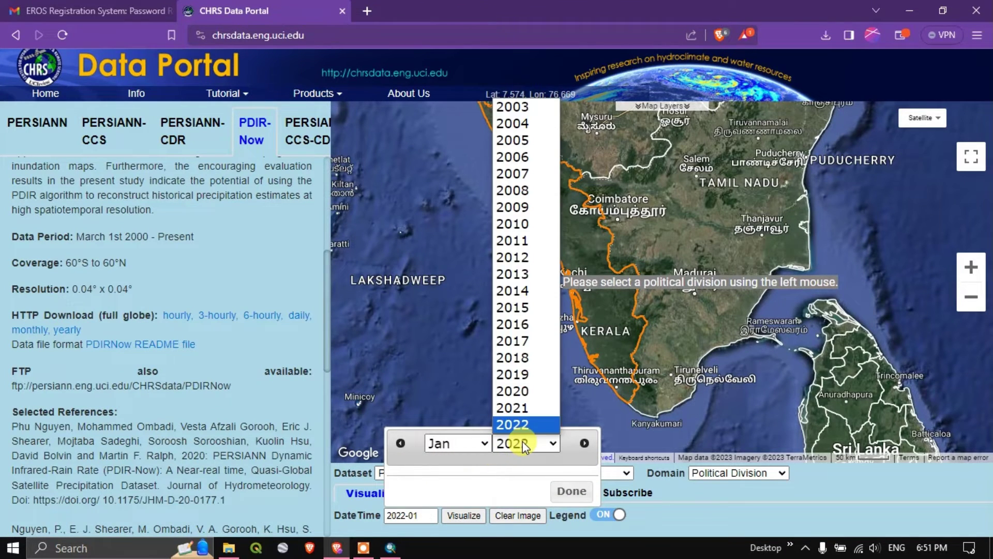
{"action": "scroll", "coordinate": [524, 414], "scroll_direction": "down", "scroll_amount": 1}
{"action": "left_click", "coordinate": [523, 427]}
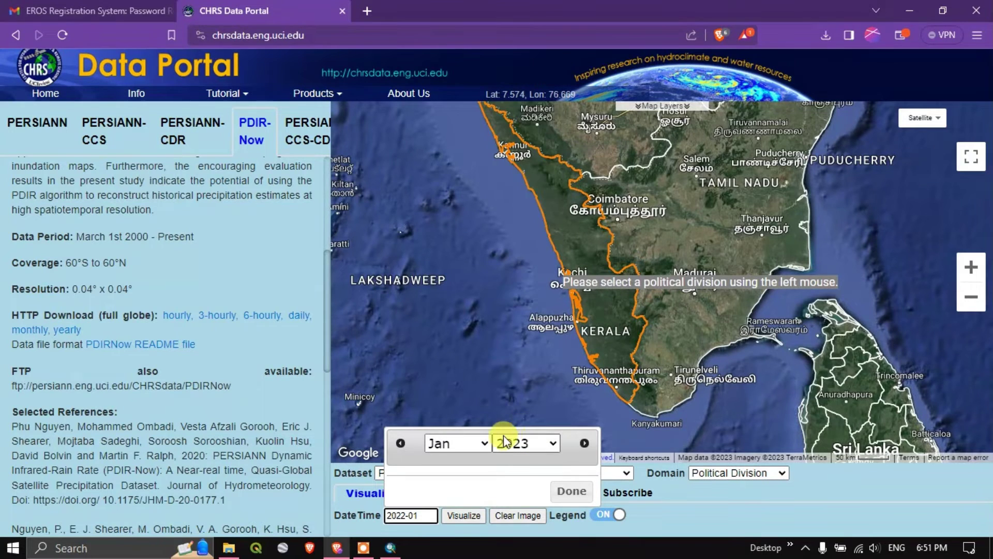
{"action": "left_click", "coordinate": [471, 441]}
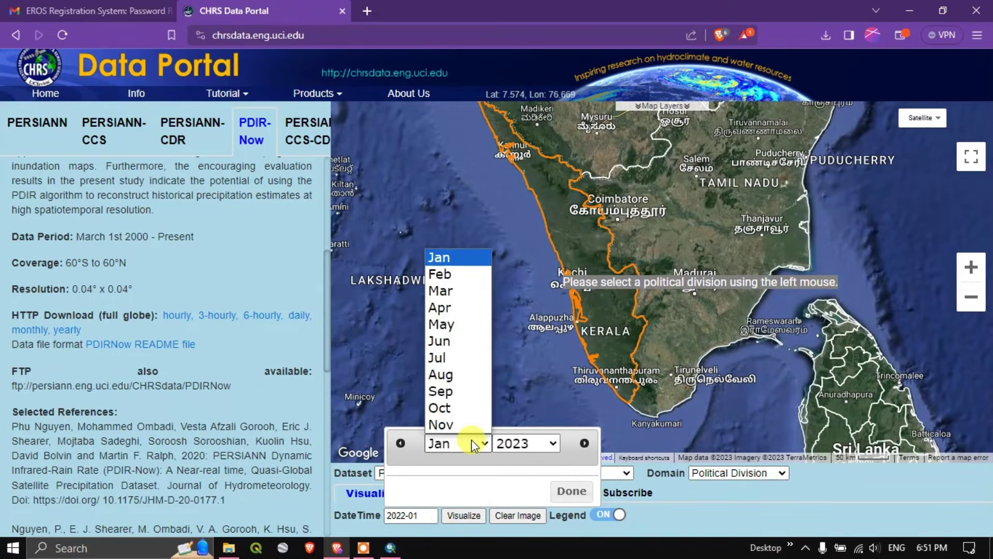
{"action": "left_click", "coordinate": [456, 409]}
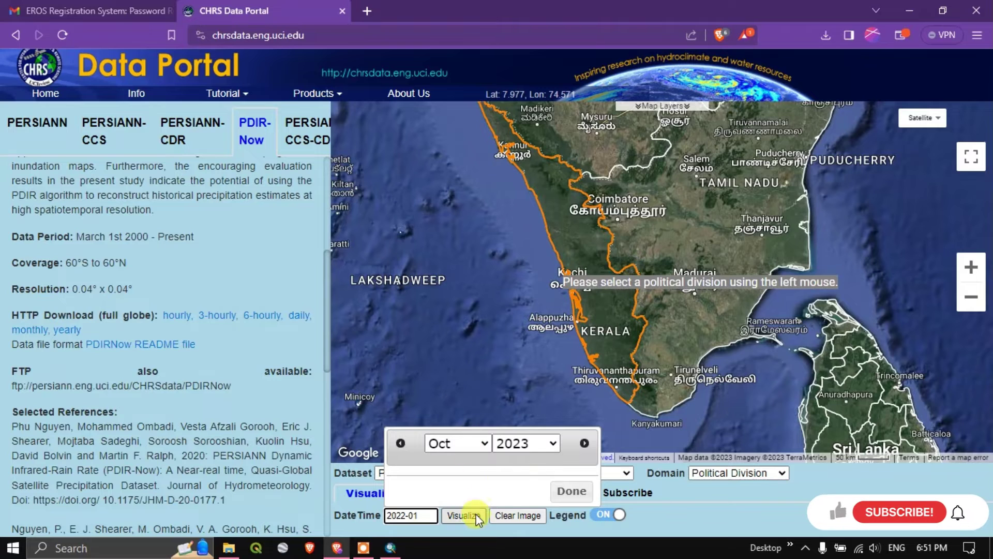
{"action": "left_click", "coordinate": [462, 512]}
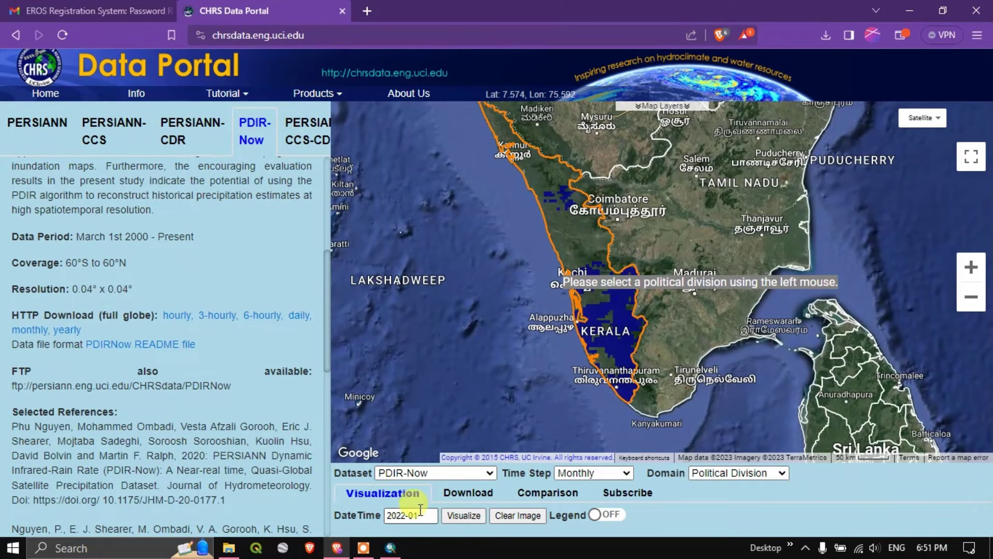
- Reselect 2023-10 in the date picker and confirm it with Done
{"action": "left_click", "coordinate": [406, 516]}
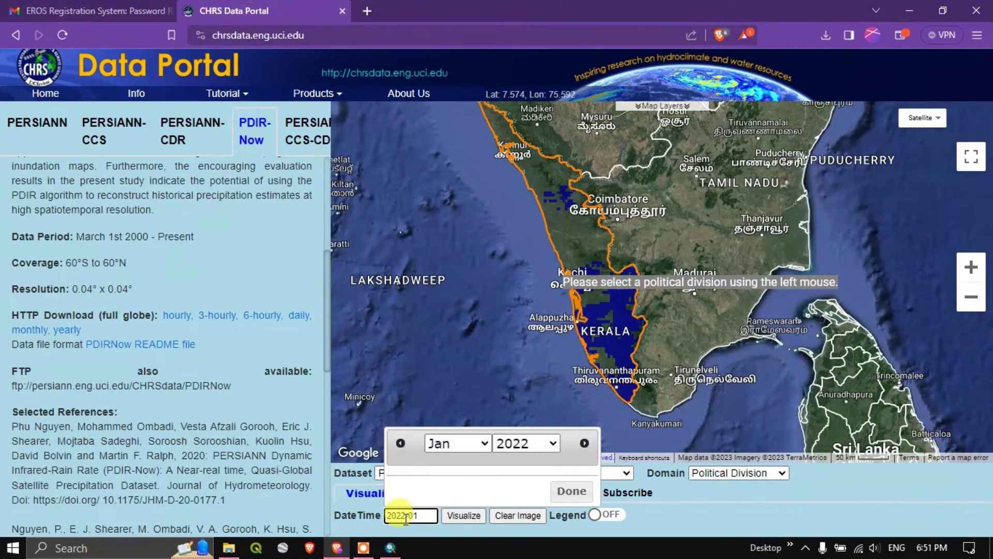
{"action": "left_click", "coordinate": [473, 445]}
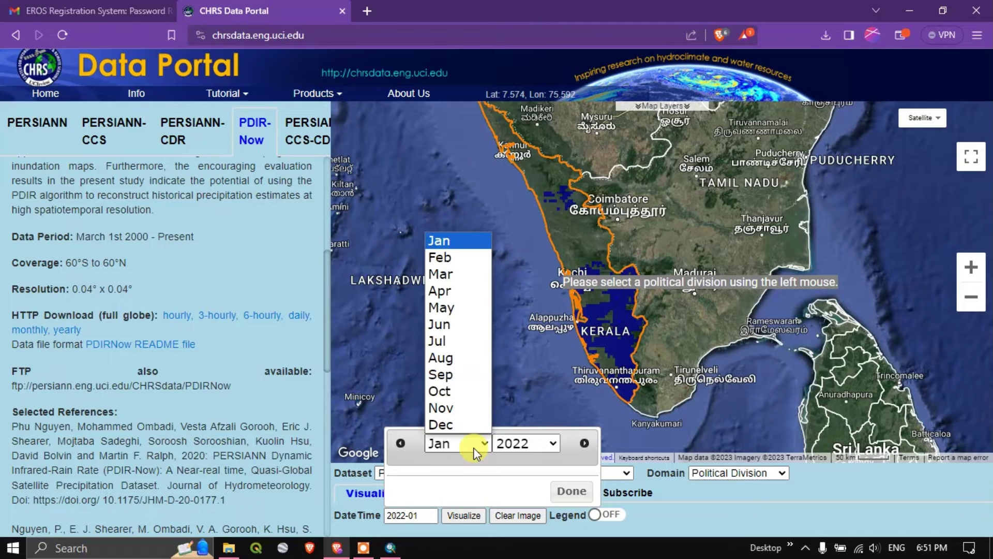
{"action": "left_click", "coordinate": [536, 442]}
{"action": "scroll", "coordinate": [529, 419], "scroll_direction": "down", "scroll_amount": 1}
{"action": "left_click", "coordinate": [529, 419]}
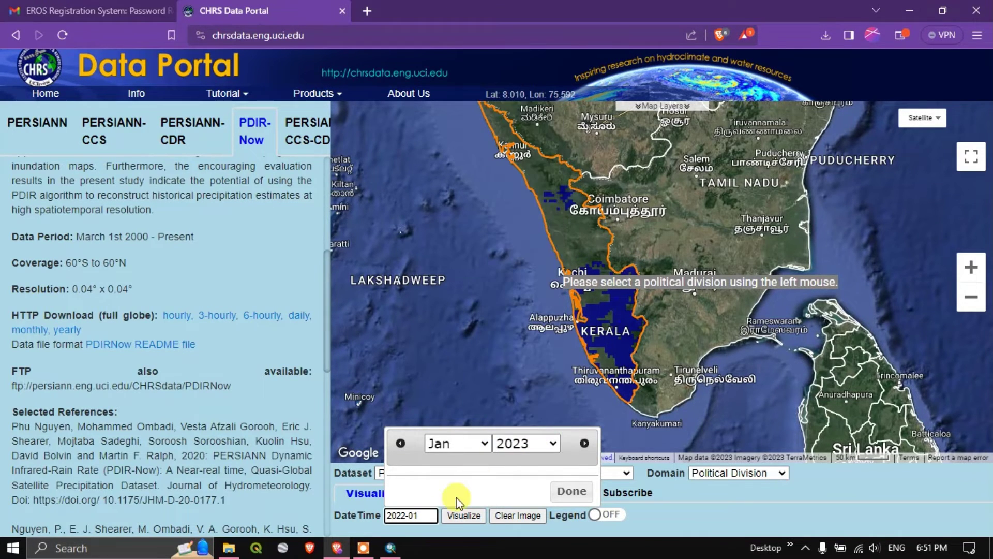
{"action": "left_click", "coordinate": [472, 443]}
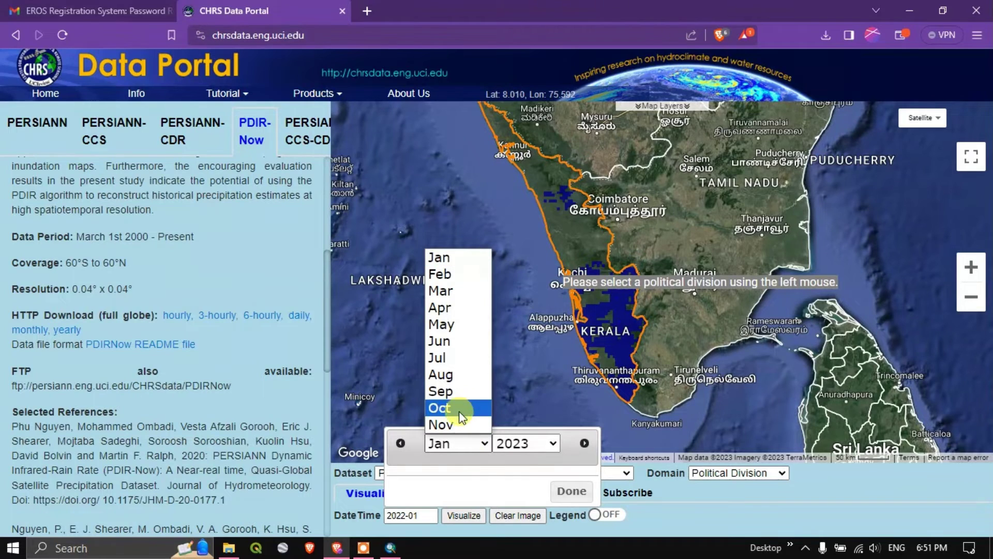
{"action": "left_click", "coordinate": [461, 408]}
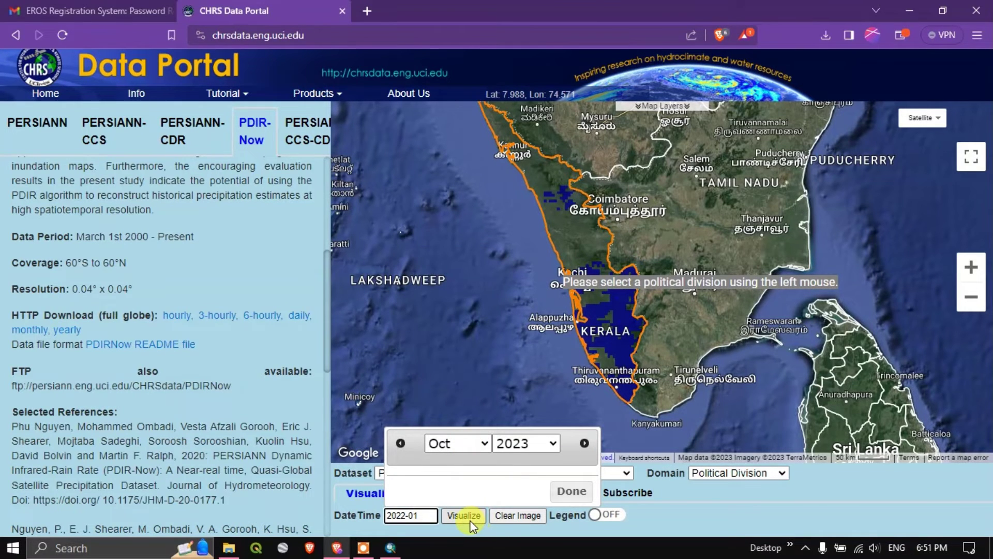
{"action": "left_click", "coordinate": [556, 491]}
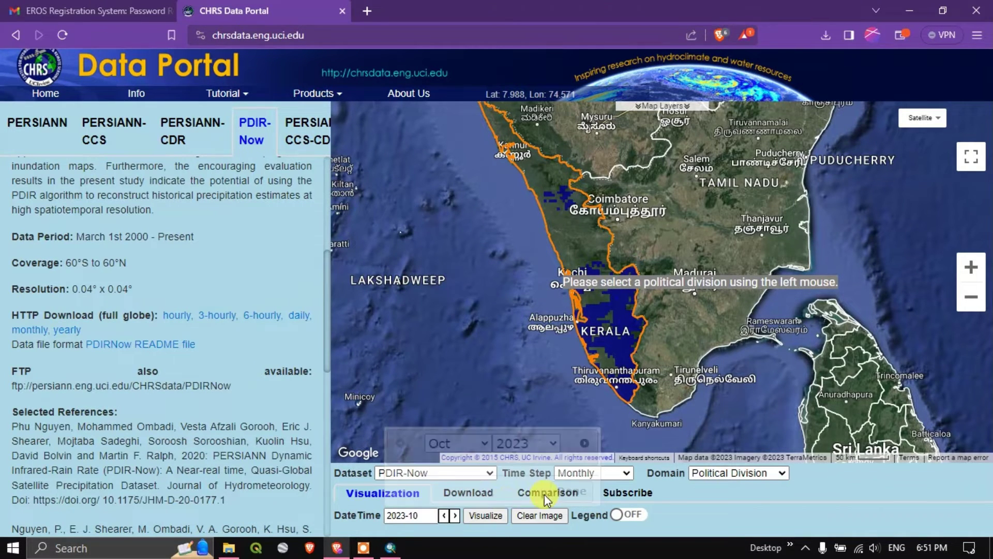
- Draw the October 2023 map, center Kerala, and show its Rain (mm) legend (0-15 to >9000)
{"action": "left_click", "coordinate": [479, 515]}
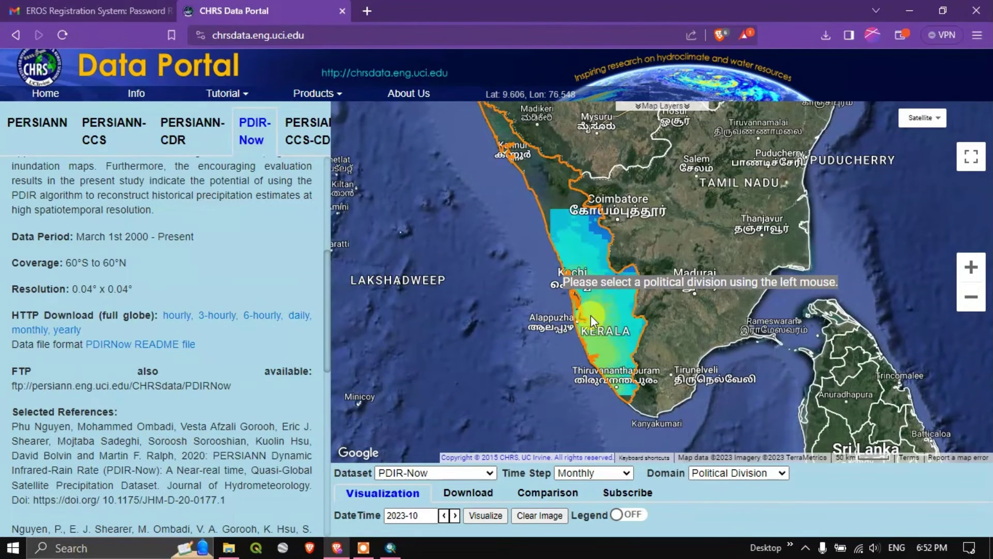
{"action": "left_click_drag", "start_coordinate": [734, 218], "coordinate": [742, 244]}
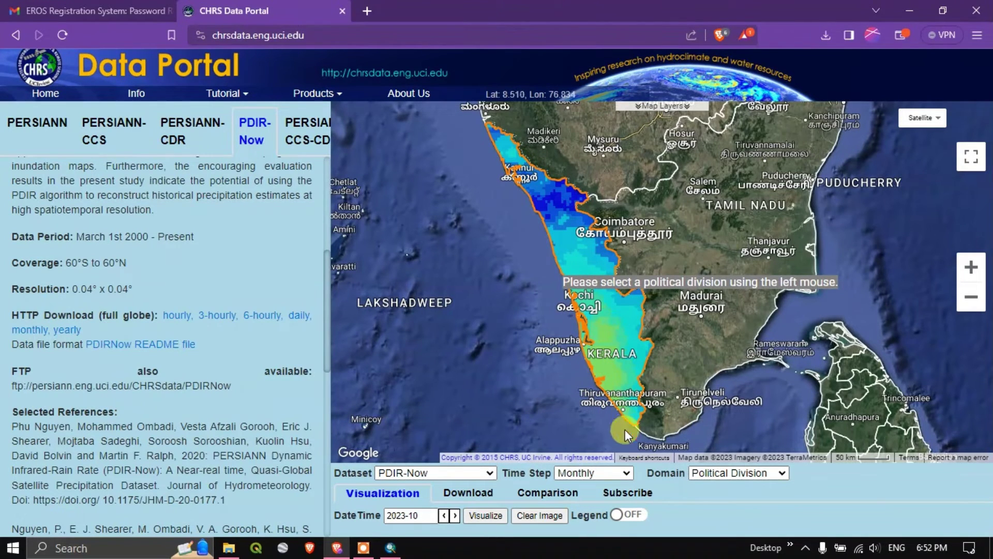
{"action": "left_click", "coordinate": [626, 517]}
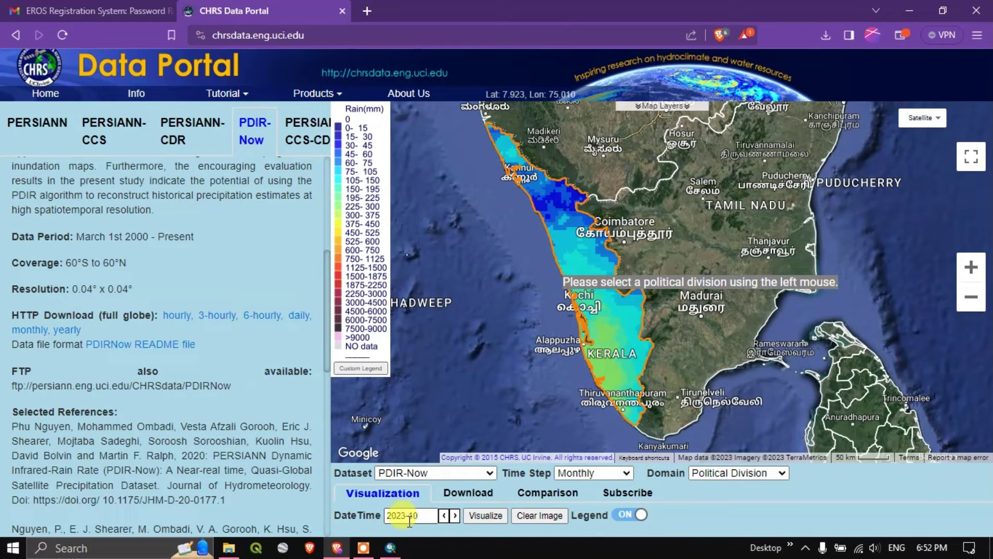
- Set the PDIR-Now download start month to September 2023
{"action": "left_click", "coordinate": [481, 498]}
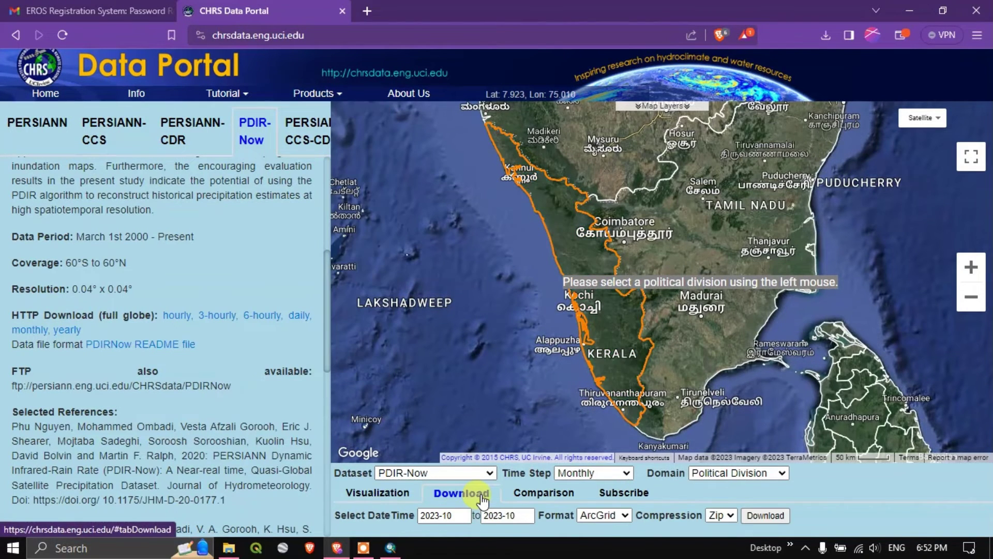
{"action": "left_click", "coordinate": [453, 515]}
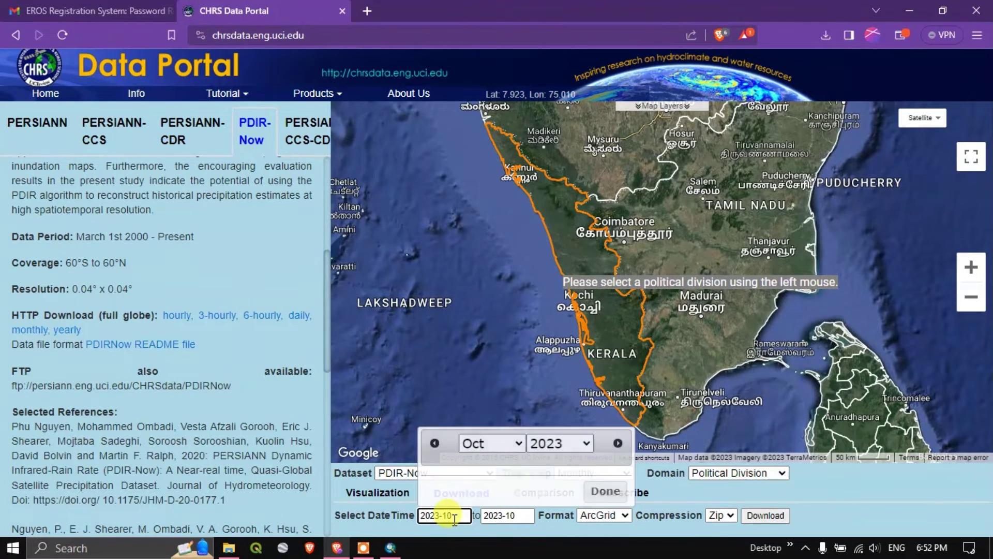
{"action": "left_click", "coordinate": [471, 443]}
{"action": "left_click", "coordinate": [486, 395]}
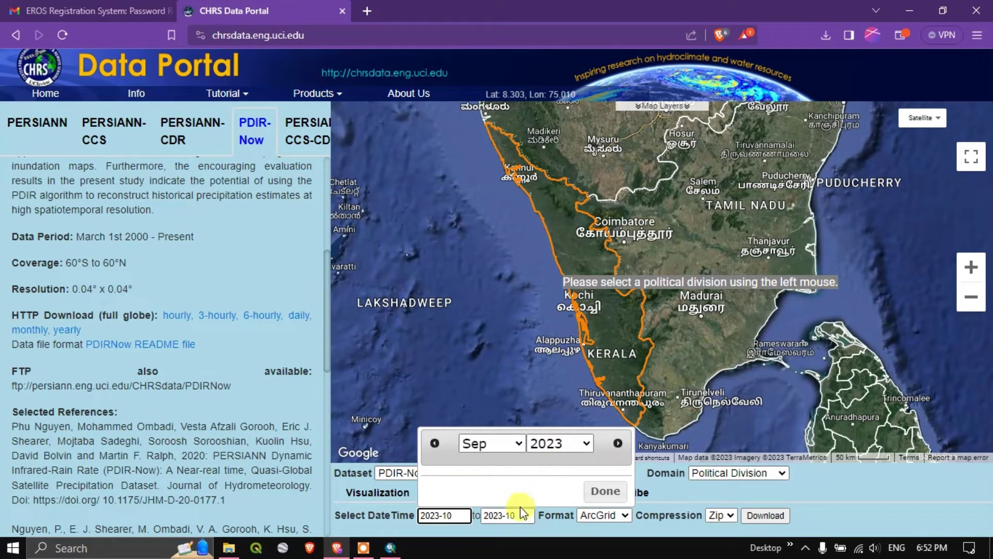
{"action": "left_click", "coordinate": [599, 496]}
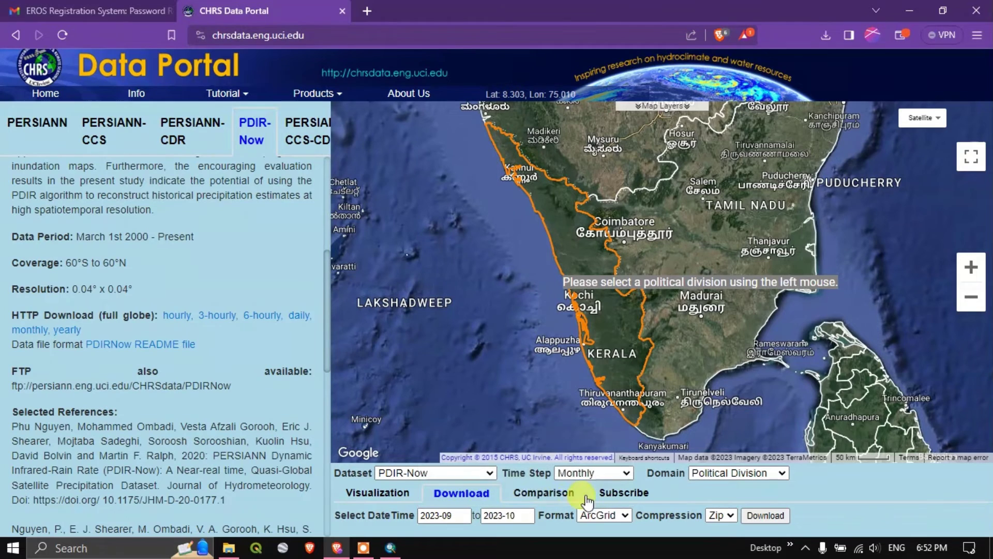
- Set the end month to November 2023 and the download format to Tif
{"action": "left_click", "coordinate": [510, 516]}
{"action": "left_click", "coordinate": [580, 446]}
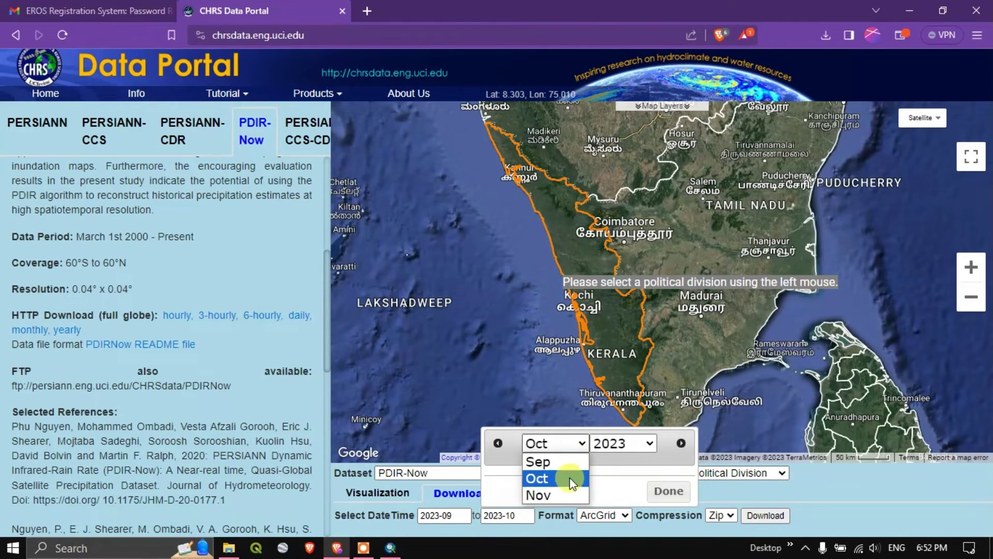
{"action": "left_click", "coordinate": [563, 492]}
{"action": "left_click", "coordinate": [616, 449]}
{"action": "left_click", "coordinate": [612, 461]}
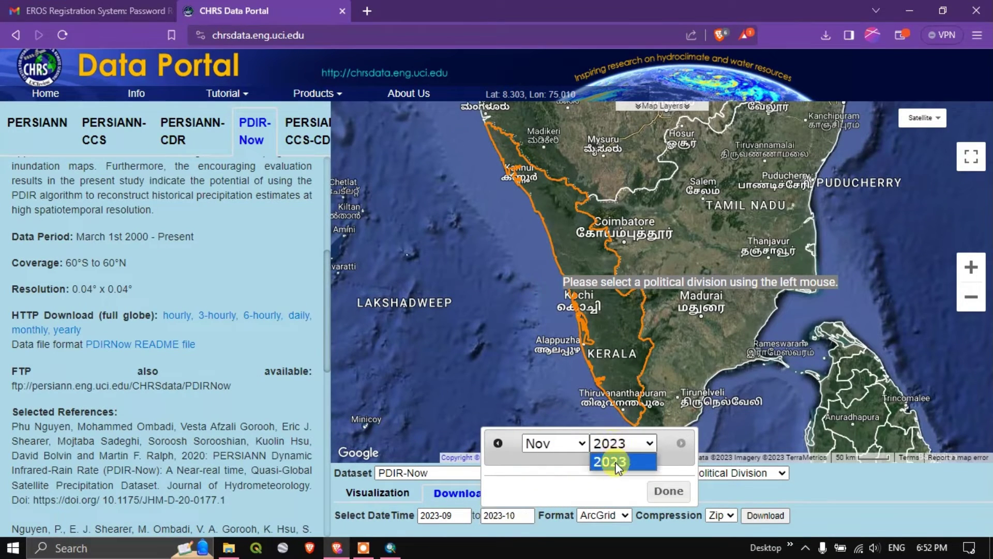
{"action": "left_click", "coordinate": [659, 491]}
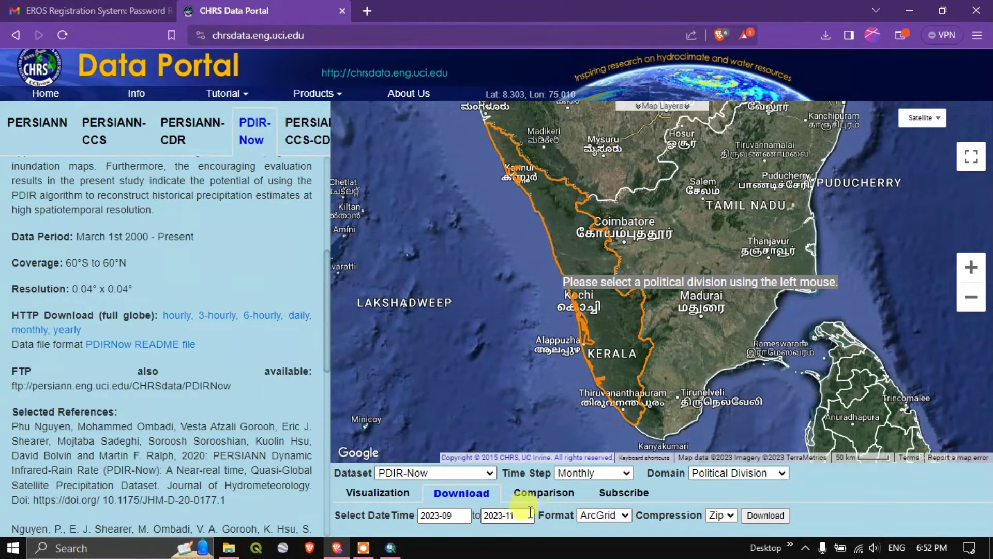
{"action": "left_click", "coordinate": [512, 516]}
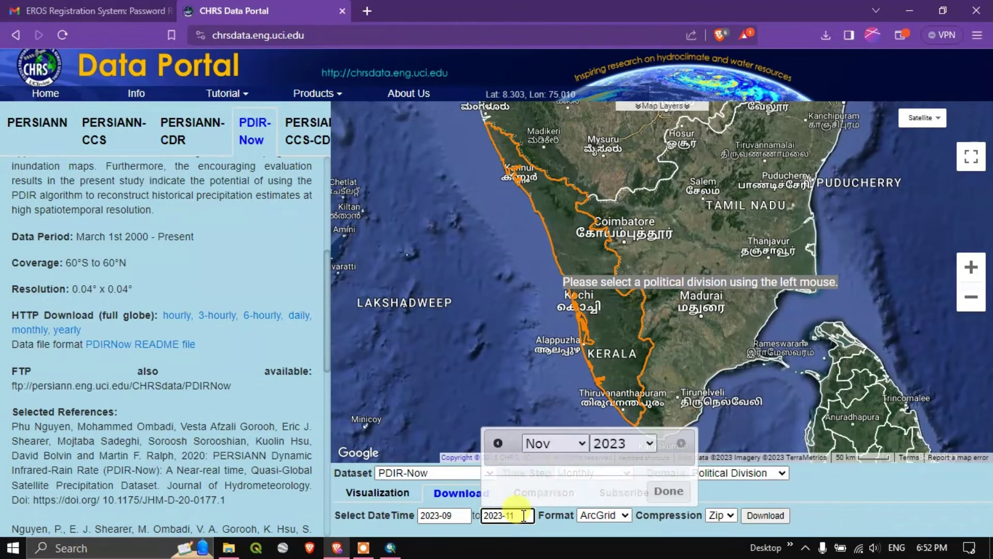
{"action": "left_click", "coordinate": [665, 493]}
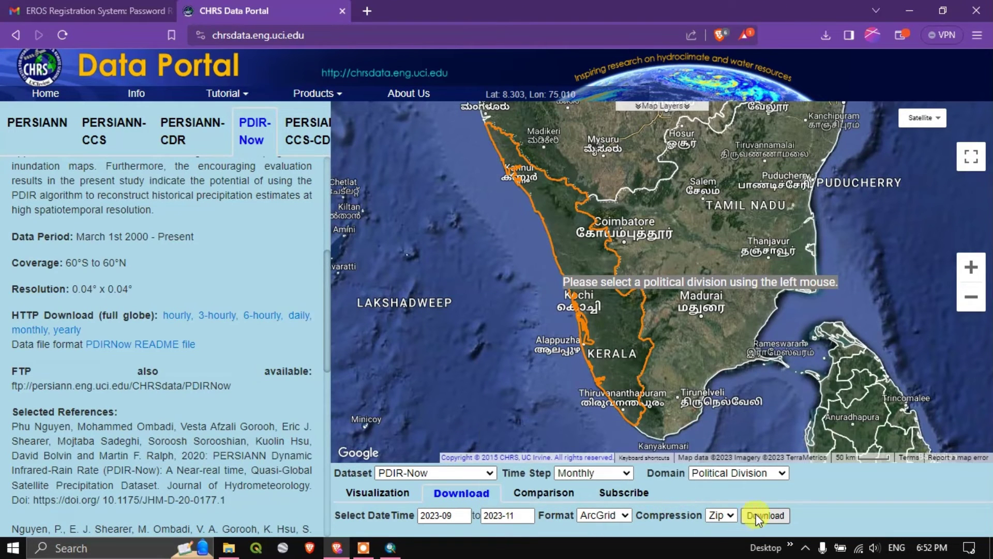
{"action": "left_click", "coordinate": [604, 516]}
{"action": "left_click", "coordinate": [603, 501]}
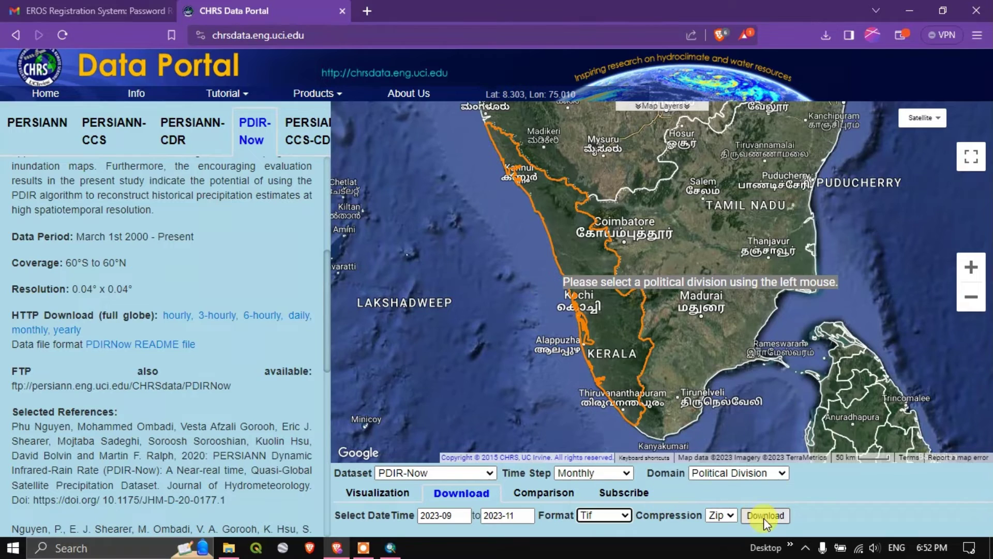
{"action": "left_click", "coordinate": [765, 515]}
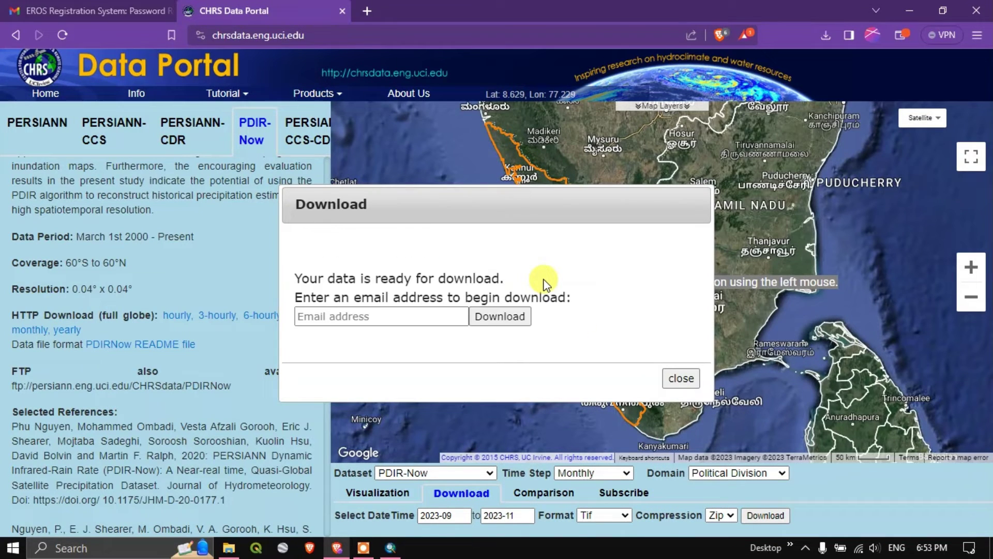
{"action": "left_click", "coordinate": [329, 317]}
{"action": "key", "text": "ctrl+v"}
{"action": "left_click", "coordinate": [493, 317]}
{"action": "left_click", "coordinate": [504, 263]}
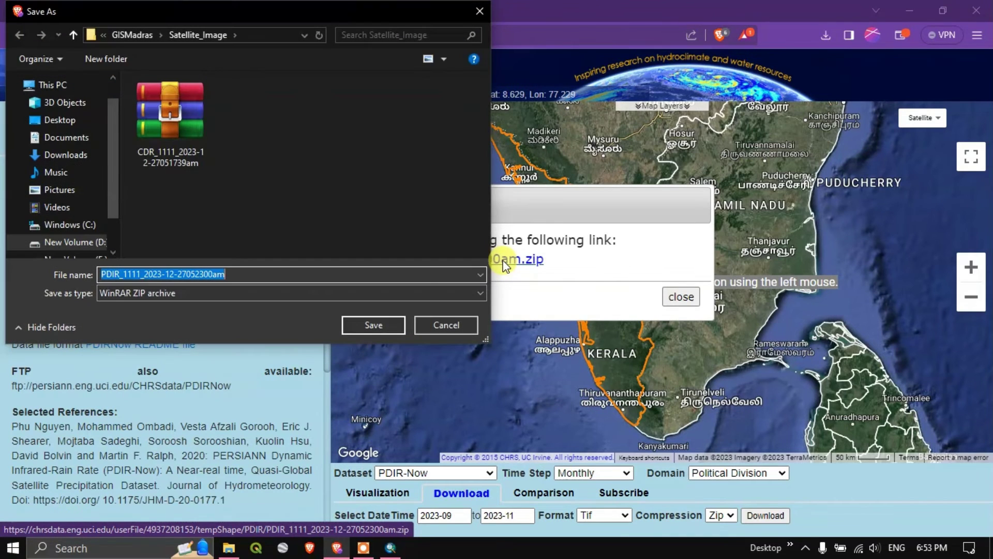
{"action": "left_click", "coordinate": [373, 324]}
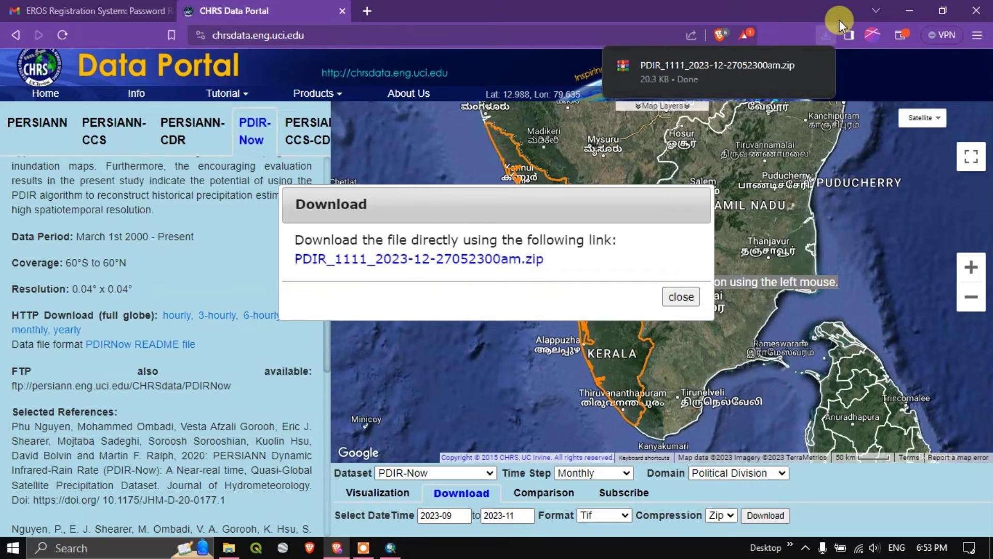
- In the download location, create a new folder named PDIR
{"action": "left_click", "coordinate": [789, 70]}
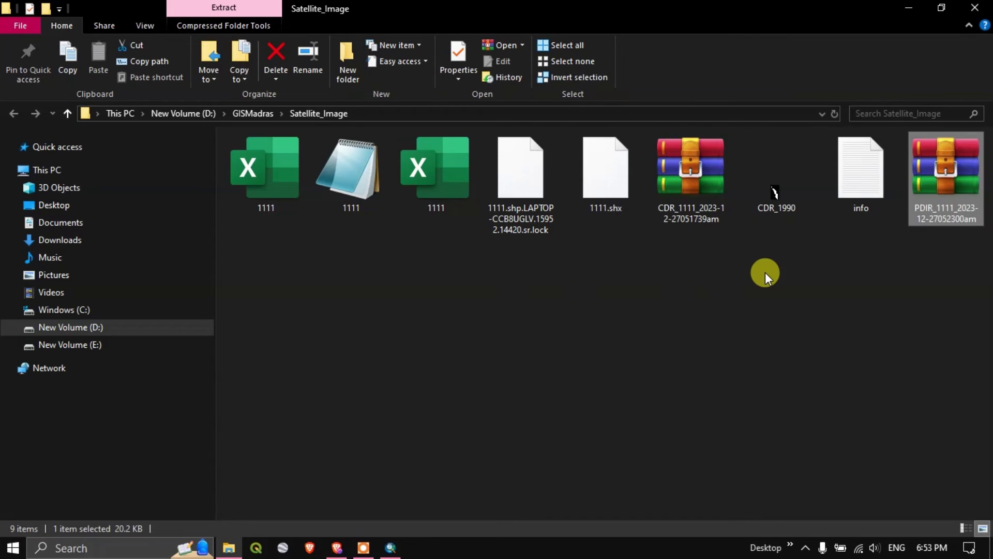
{"action": "left_click", "coordinate": [880, 274]}
{"action": "right_click", "coordinate": [762, 317]}
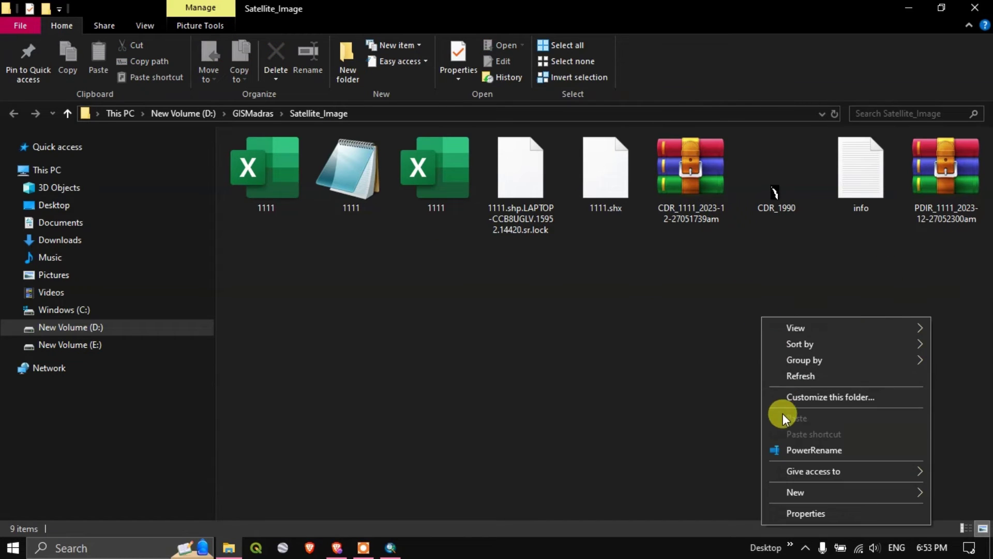
{"action": "mouse_move", "coordinate": [795, 491]}
{"action": "left_click", "coordinate": [609, 295]}
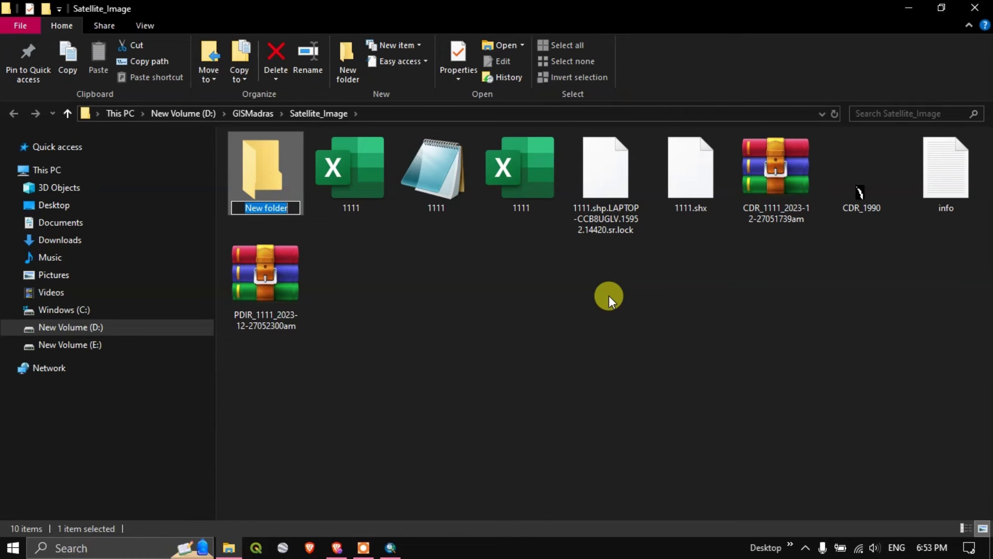
{"action": "type", "text": "PDIR"}
{"action": "key", "text": "Return"}
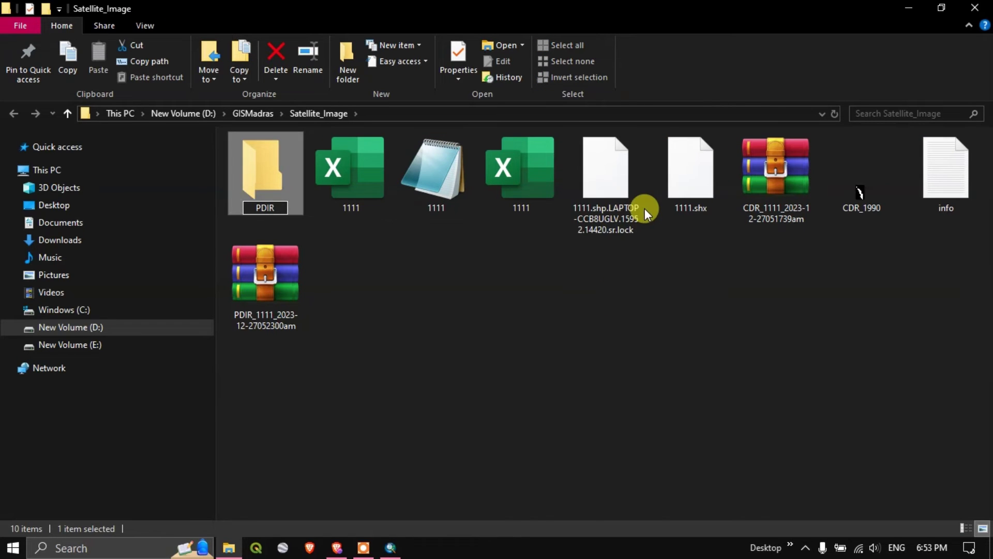
- Move the zip into PDIR and extract its contents there
{"action": "left_click_drag", "start_coordinate": [262, 265], "coordinate": [267, 188]}
{"action": "double_click", "coordinate": [267, 188]}
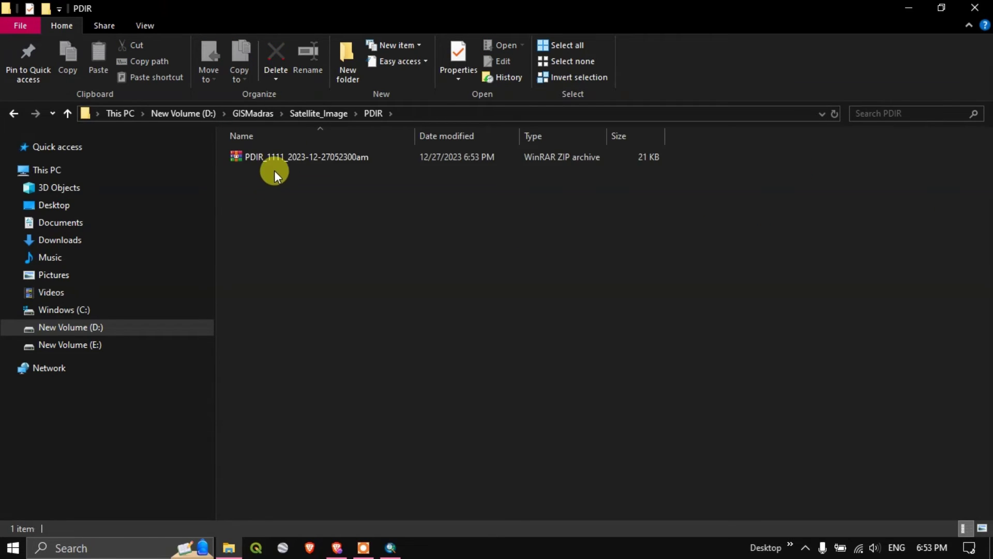
{"action": "left_click", "coordinate": [281, 160]}
{"action": "right_click", "coordinate": [281, 160]}
{"action": "left_click", "coordinate": [321, 219]}
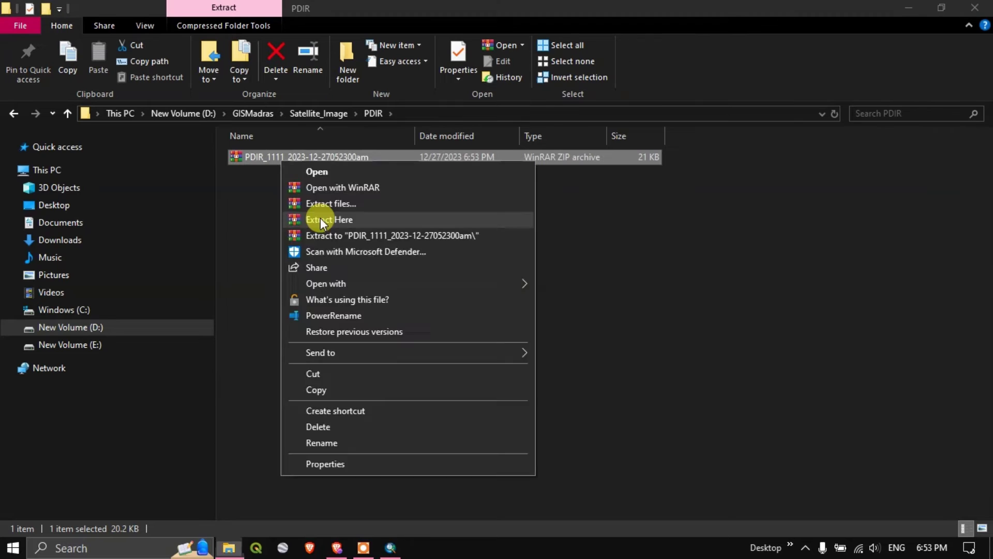
{"action": "left_click", "coordinate": [321, 219]}
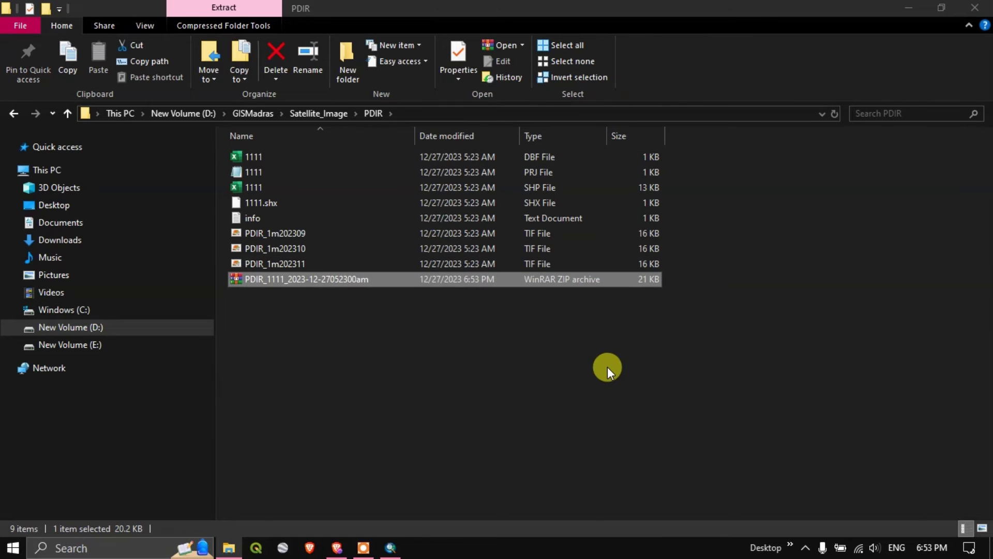
- Add PDIR_1m202311.tif from the PDIR folder to the map, accepting the spatial reference warning
{"action": "left_click", "coordinate": [392, 548]}
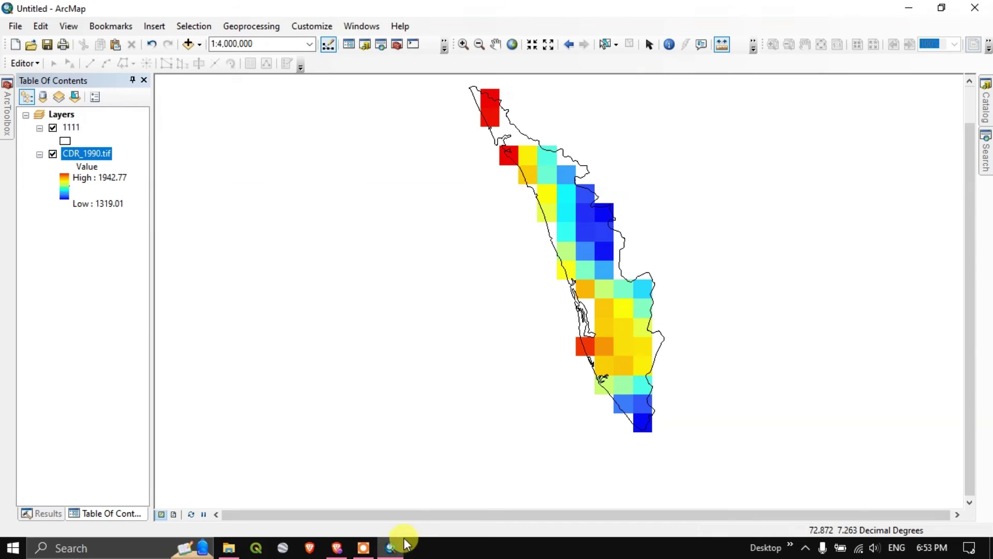
{"action": "left_click", "coordinate": [199, 44]}
{"action": "left_click", "coordinate": [211, 62]}
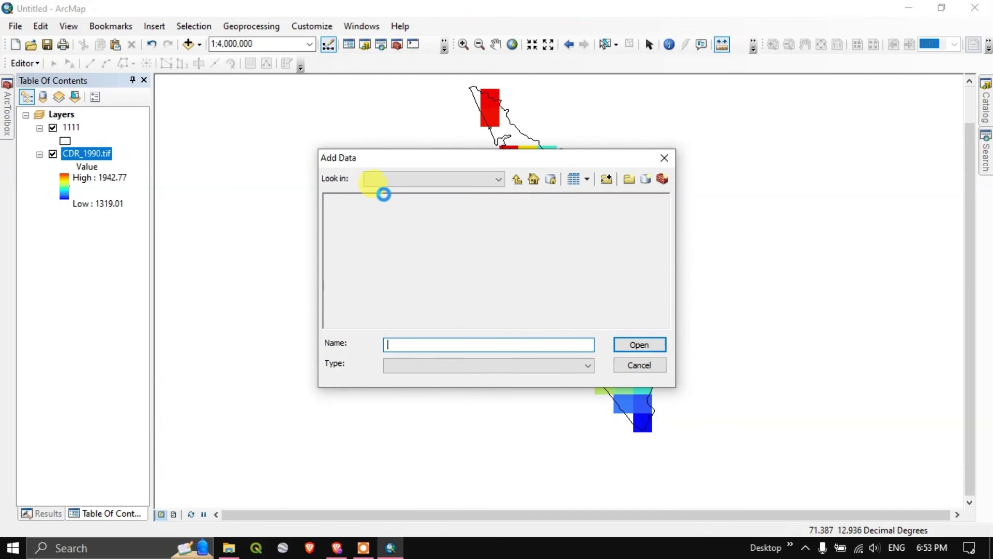
{"action": "double_click", "coordinate": [348, 201]}
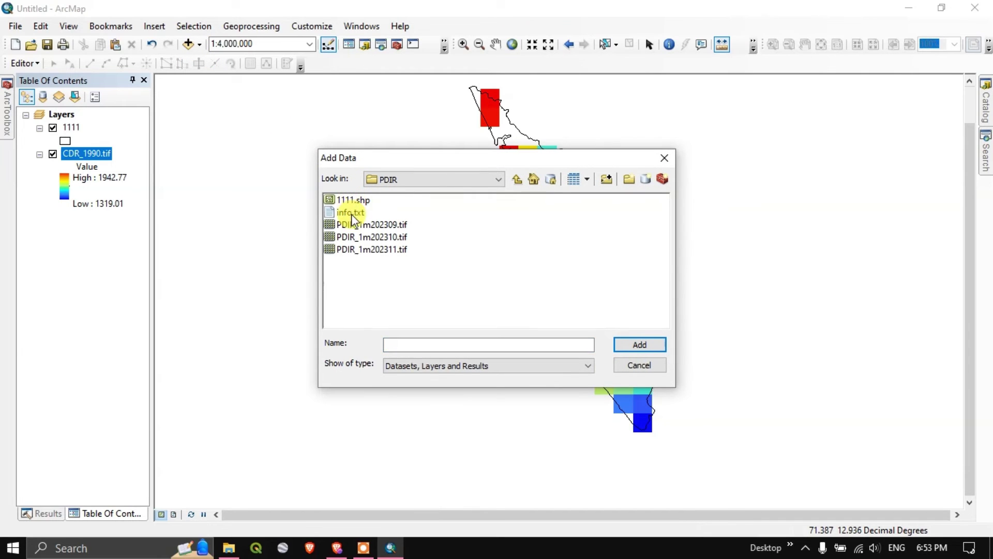
{"action": "left_click", "coordinate": [393, 223]}
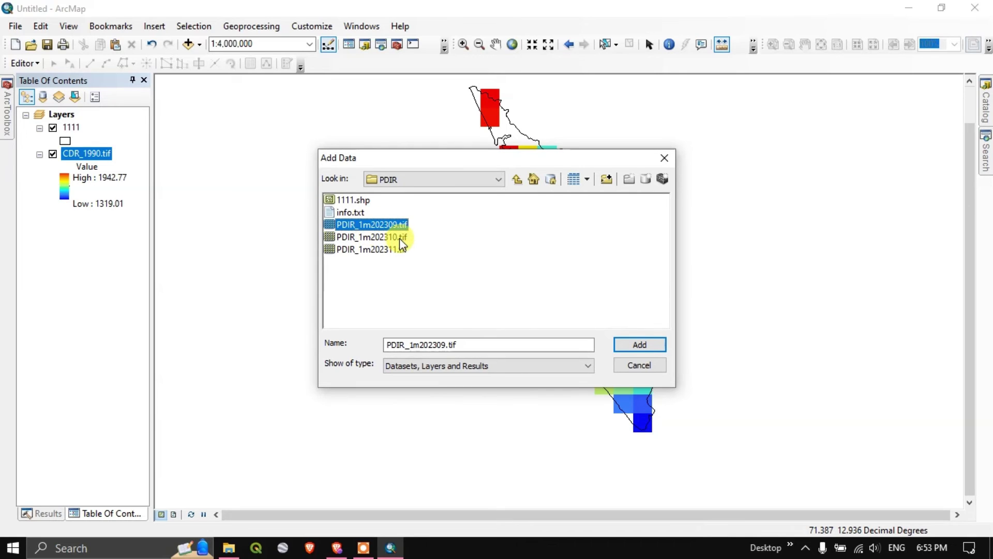
{"action": "left_click", "coordinate": [435, 228]}
{"action": "left_click", "coordinate": [392, 225]}
{"action": "left_click", "coordinate": [388, 238]}
{"action": "left_click", "coordinate": [385, 247]}
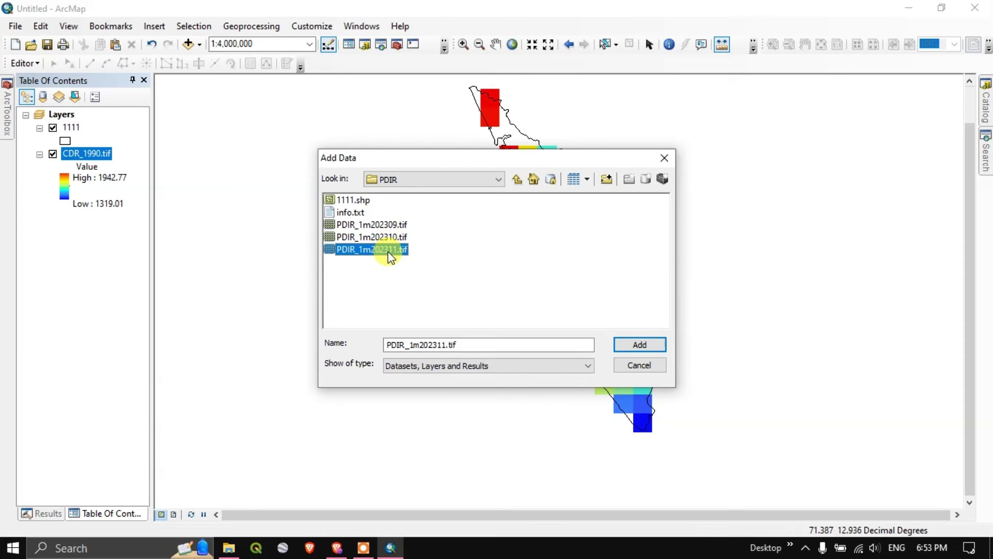
{"action": "left_click", "coordinate": [645, 346]}
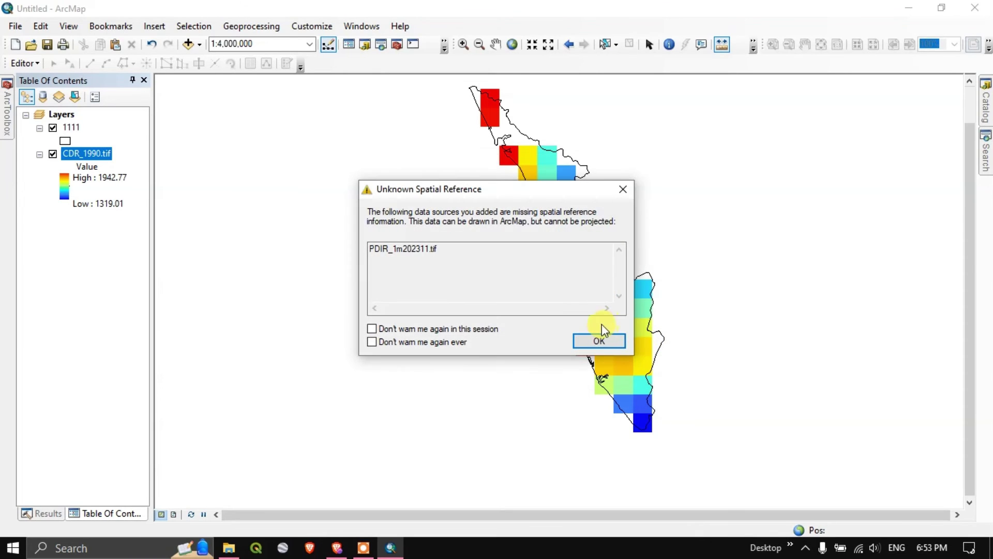
{"action": "left_click", "coordinate": [596, 336]}
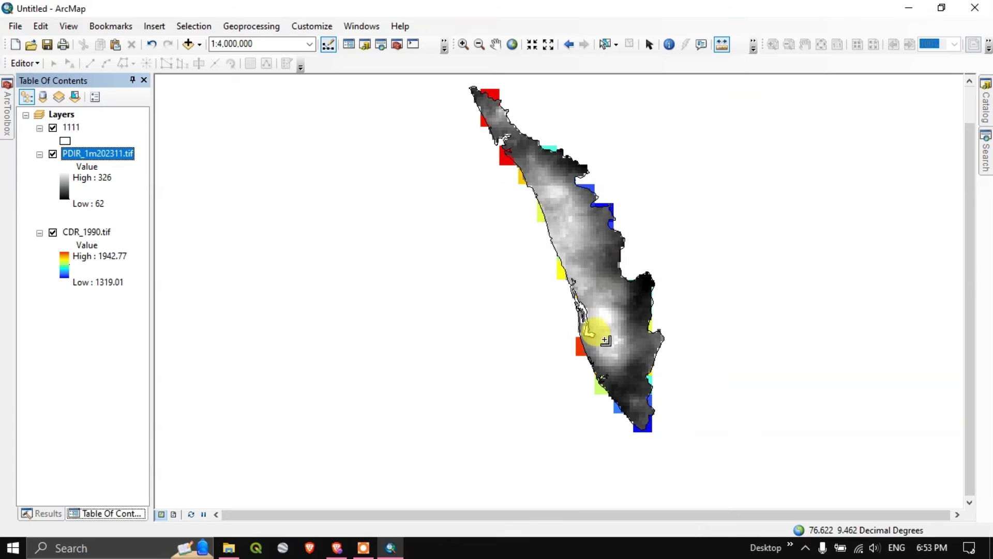
- Symbolize PDIR_1m202311.tif with an inverted red-yellow-blue colour ramp
{"action": "right_click", "coordinate": [109, 157]}
{"action": "left_click", "coordinate": [173, 369]}
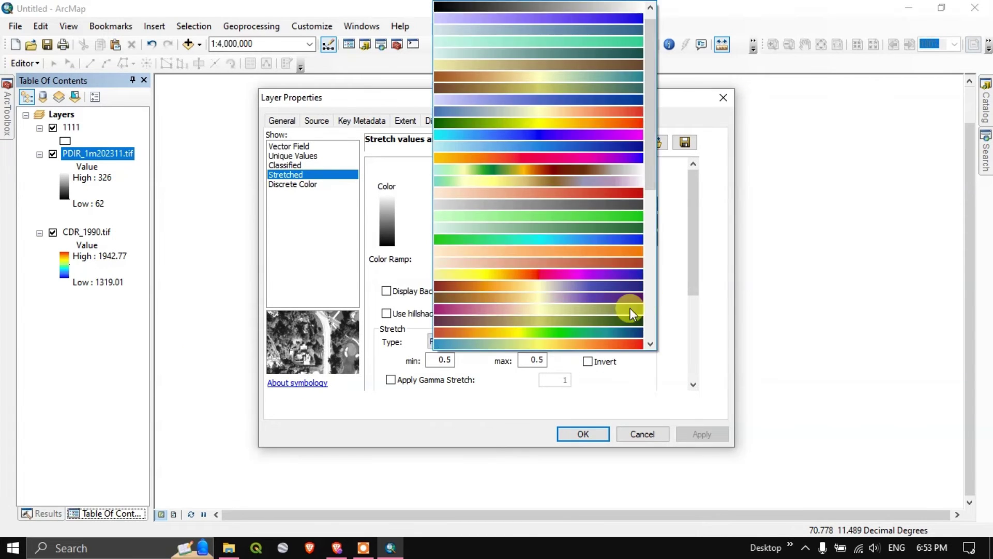
{"action": "scroll", "coordinate": [623, 311], "scroll_direction": "down", "scroll_amount": 10}
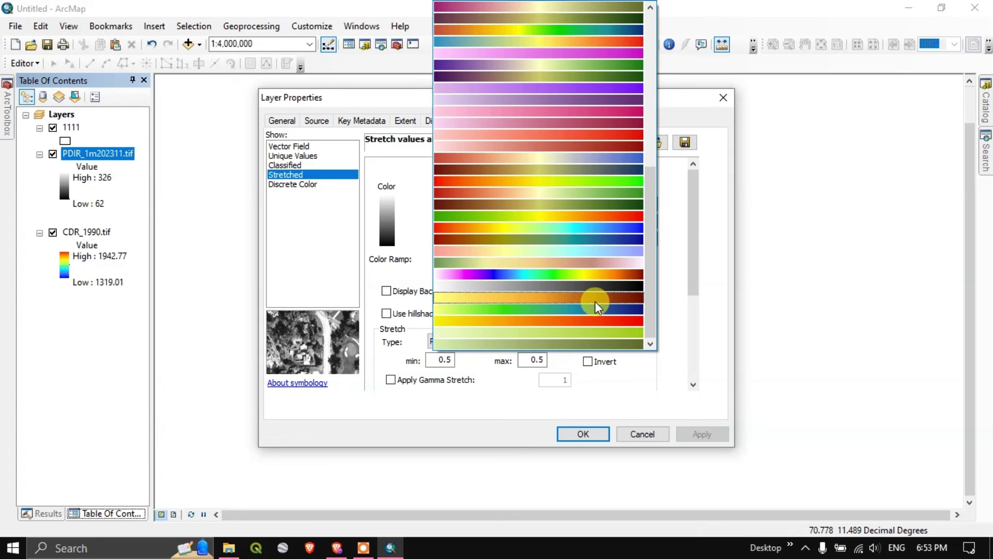
{"action": "left_click", "coordinate": [592, 228]}
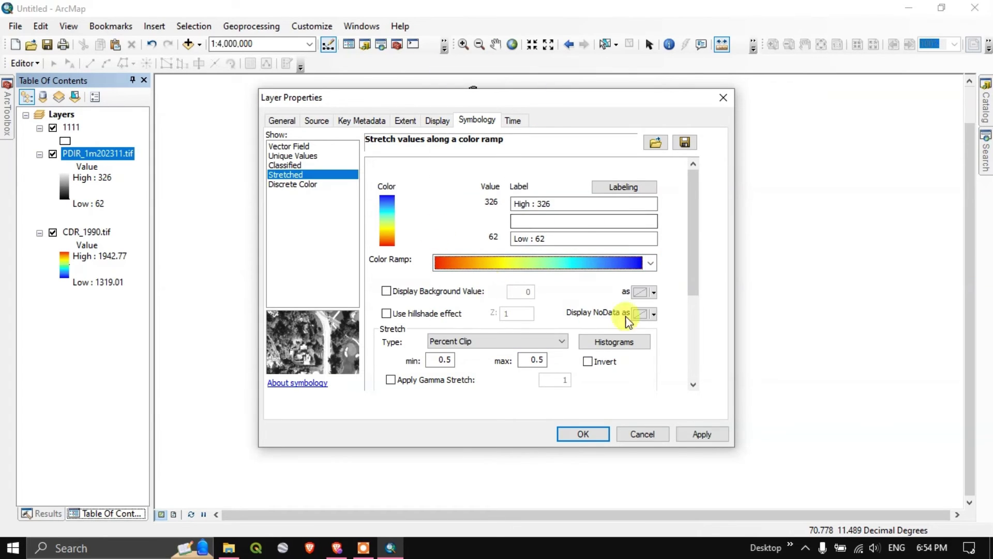
{"action": "left_click", "coordinate": [587, 361]}
{"action": "left_click", "coordinate": [694, 434]}
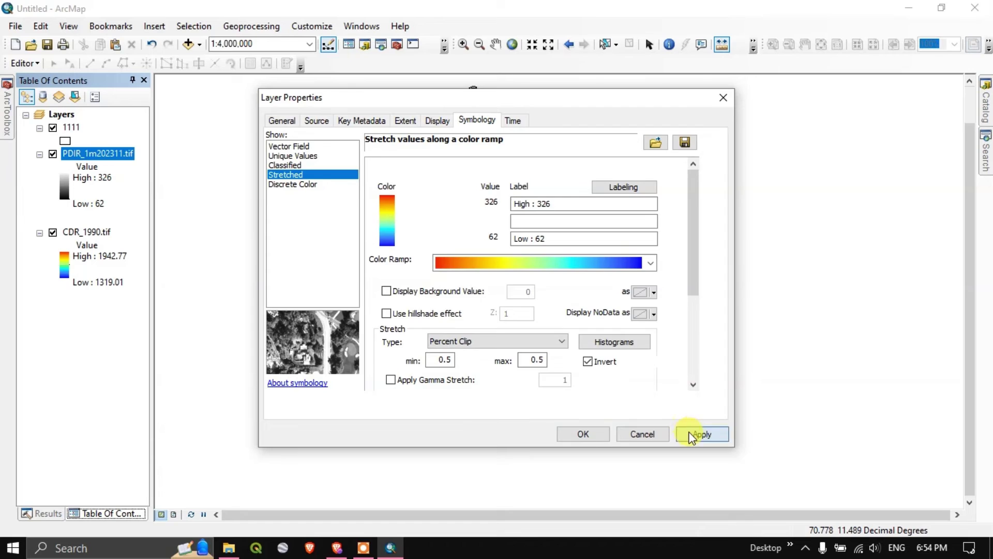
{"action": "left_click", "coordinate": [579, 439]}
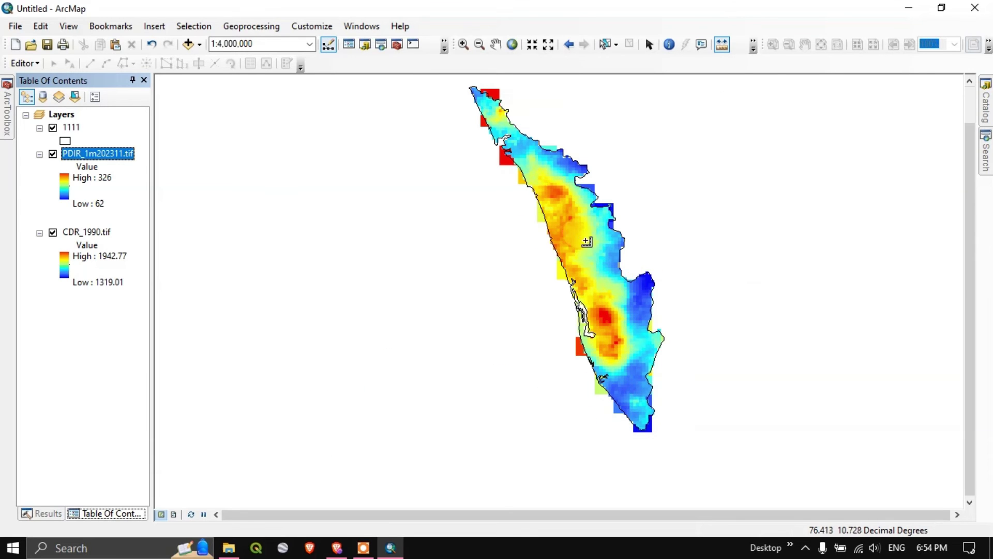
- Zoom in on the November grid, measure a distance, then clear the measurement
{"action": "scroll", "coordinate": [584, 238], "scroll_direction": "up", "scroll_amount": 5}
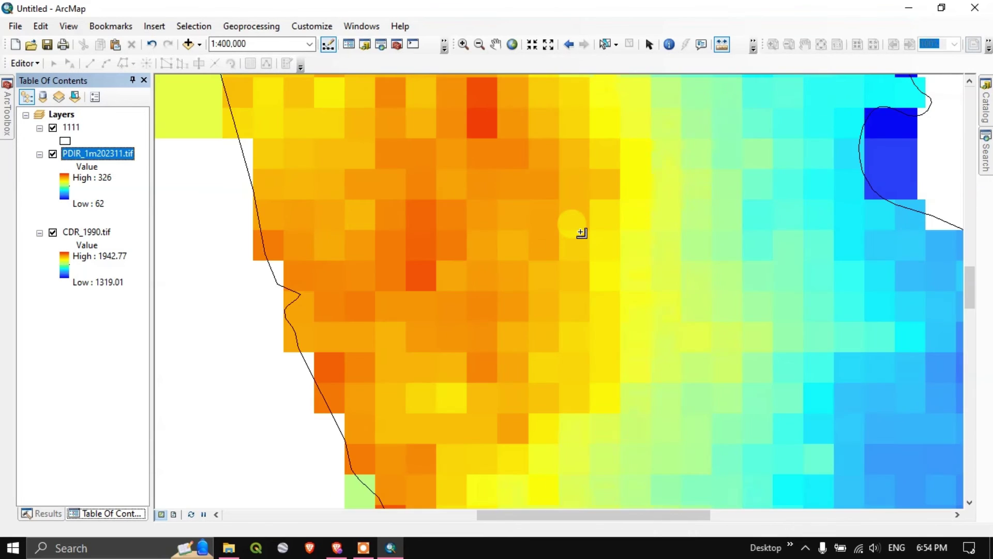
{"action": "scroll", "coordinate": [581, 233], "scroll_direction": "up", "scroll_amount": 2}
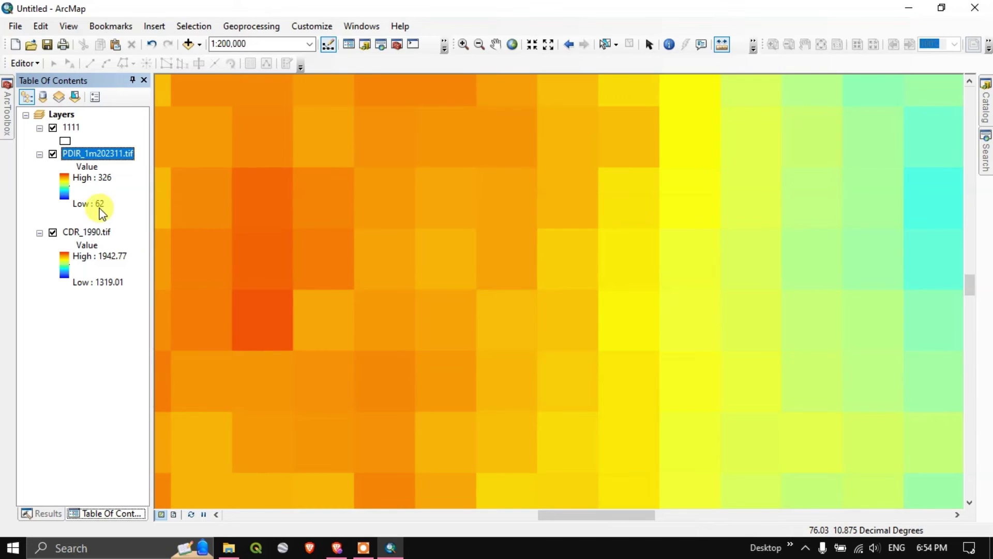
{"action": "scroll", "coordinate": [583, 267], "scroll_direction": "up", "scroll_amount": 3}
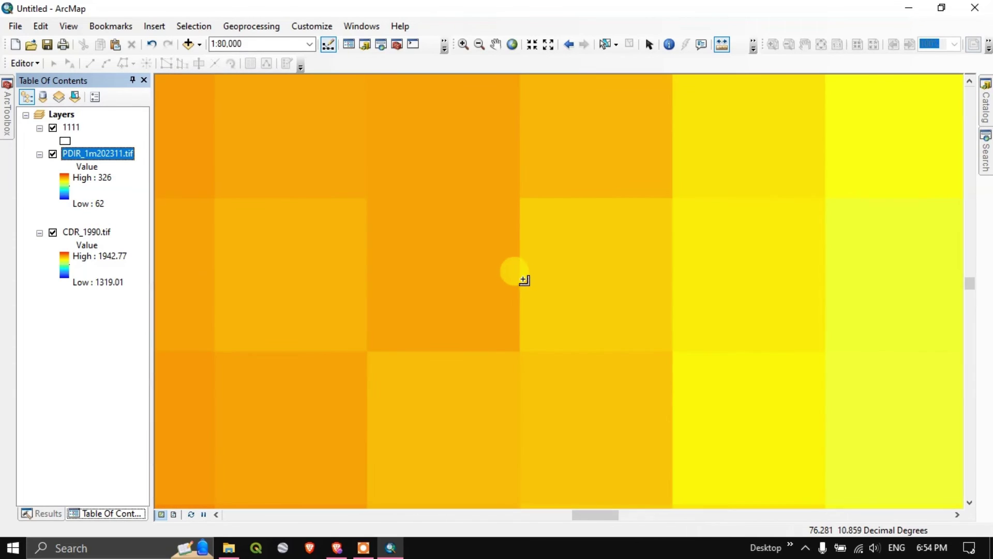
{"action": "left_click", "coordinate": [520, 280]}
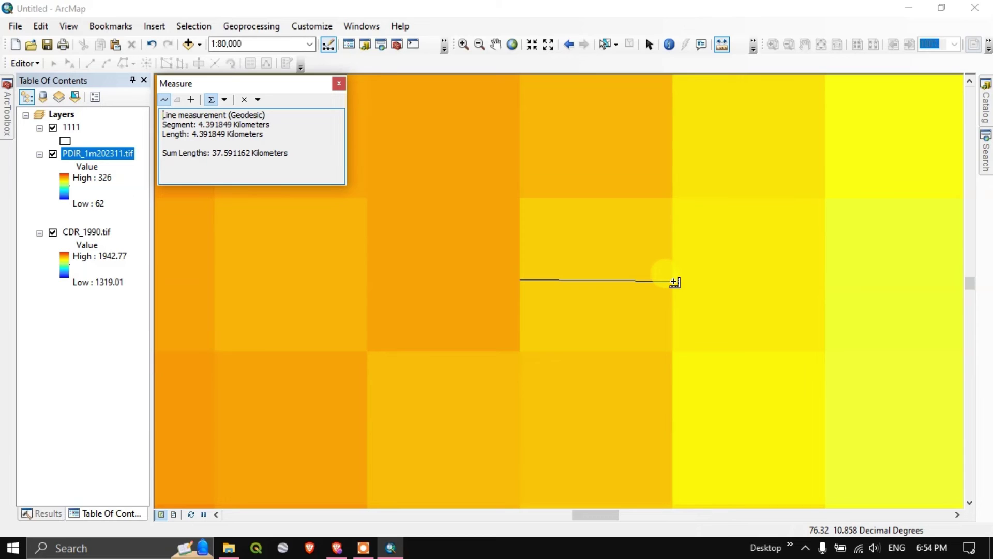
{"action": "left_click", "coordinate": [339, 83]}
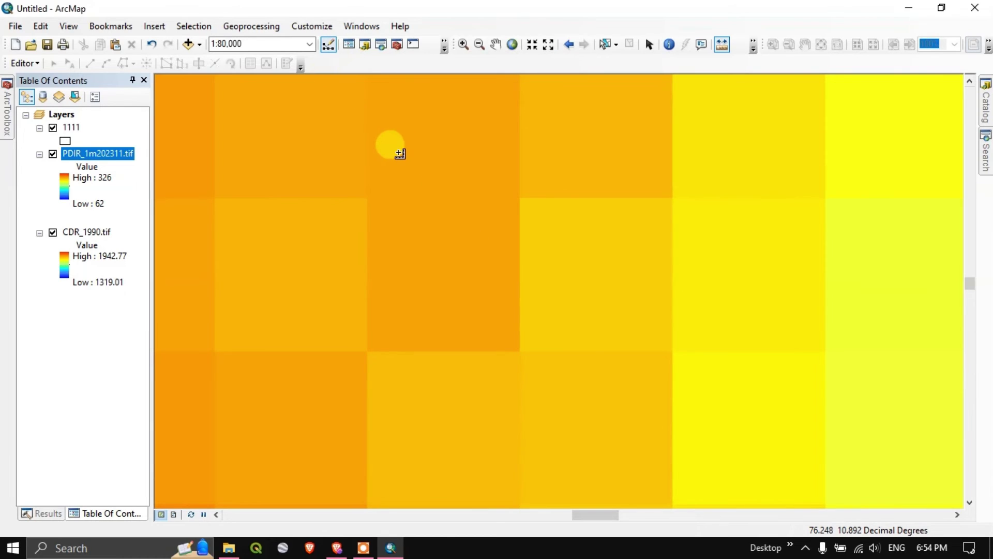
- Zoom back out to the full Kerala extent at 1:4,000,000 and open Add Data
{"action": "scroll", "coordinate": [489, 230], "scroll_direction": "down", "scroll_amount": 5}
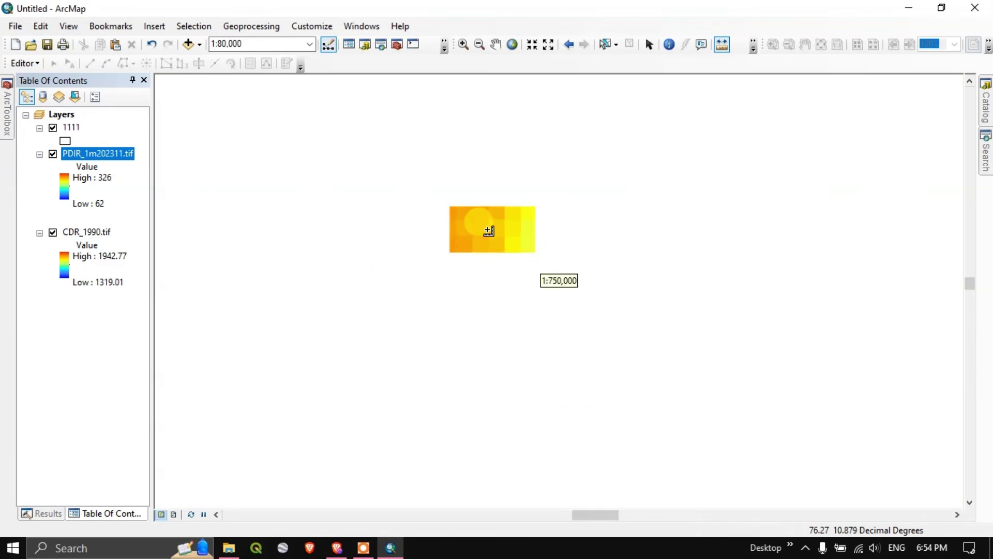
{"action": "scroll", "coordinate": [534, 221], "scroll_direction": "down", "scroll_amount": 4}
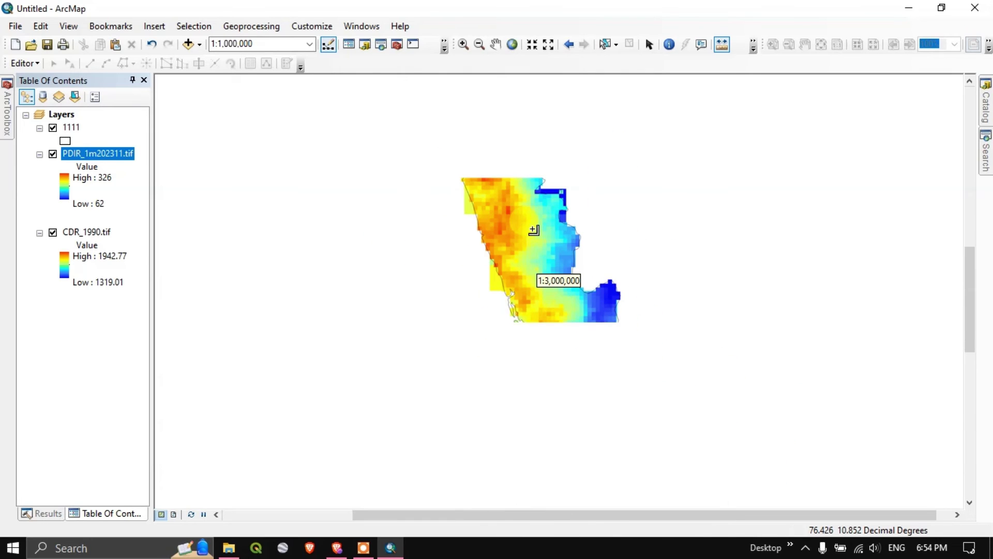
{"action": "scroll", "coordinate": [499, 263], "scroll_direction": "down", "scroll_amount": 1}
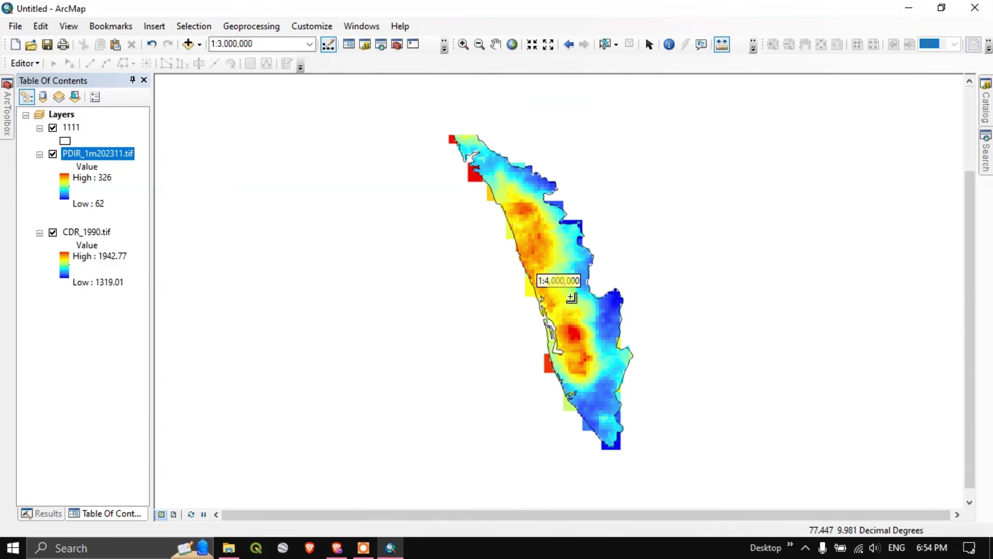
{"action": "left_click", "coordinate": [199, 45]}
- Add PDIR_1m202310.tif to the map, accepting the unknown spatial reference warning
{"action": "left_click", "coordinate": [210, 60]}
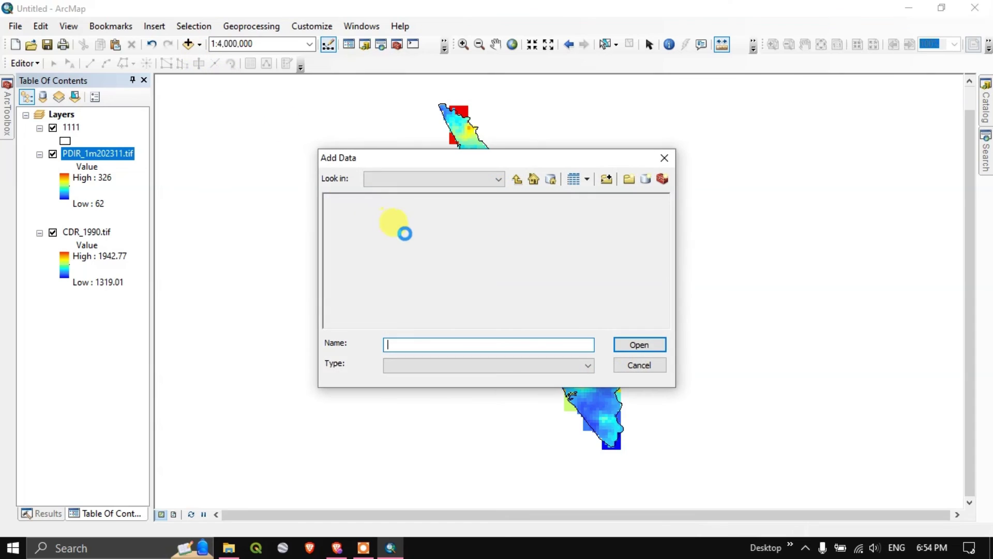
{"action": "left_click", "coordinate": [380, 233]}
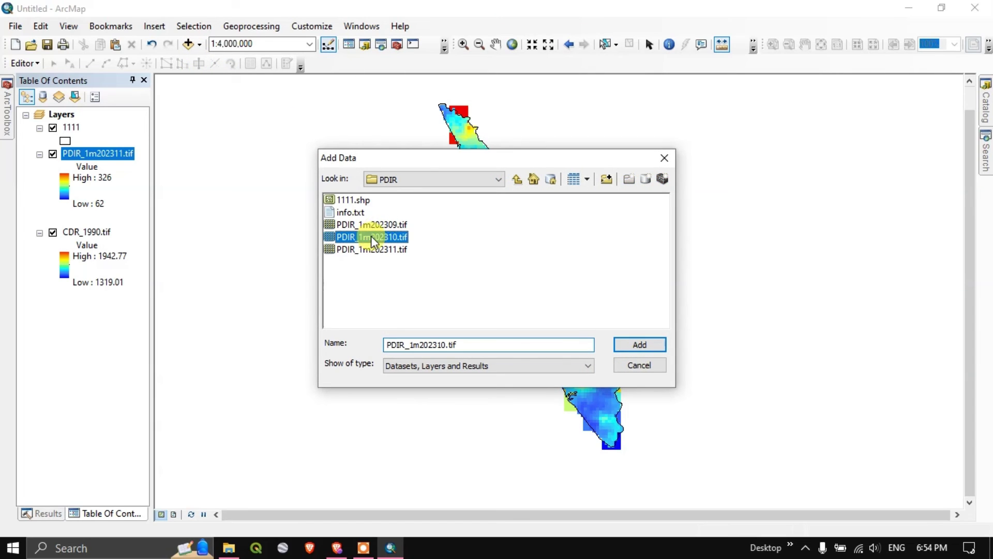
{"action": "left_click", "coordinate": [657, 345]}
{"action": "left_click", "coordinate": [598, 341]}
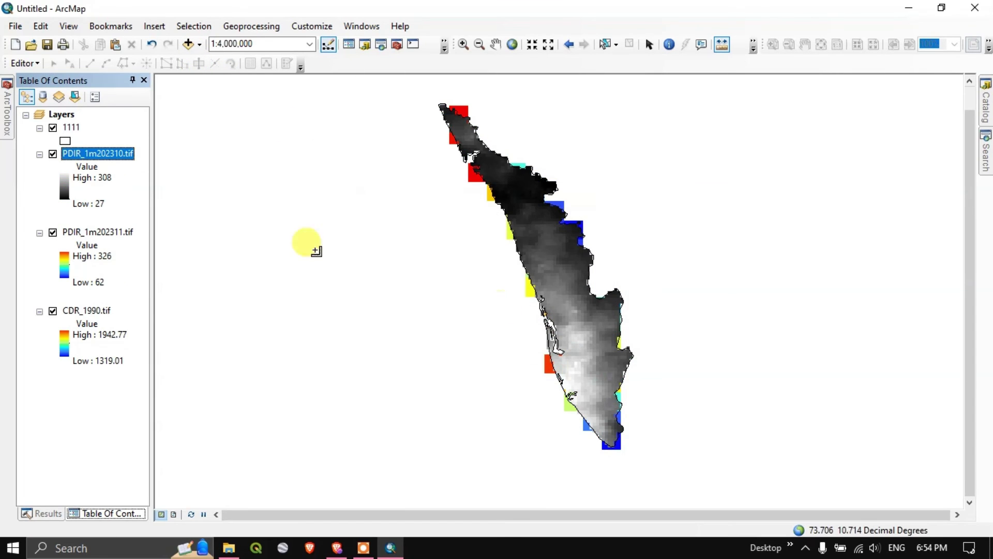
- Style PDIR_1m202310.tif with an inverted red-yellow-blue ramp, high values red, low blue
{"action": "right_click", "coordinate": [125, 153]}
{"action": "left_click", "coordinate": [231, 365]}
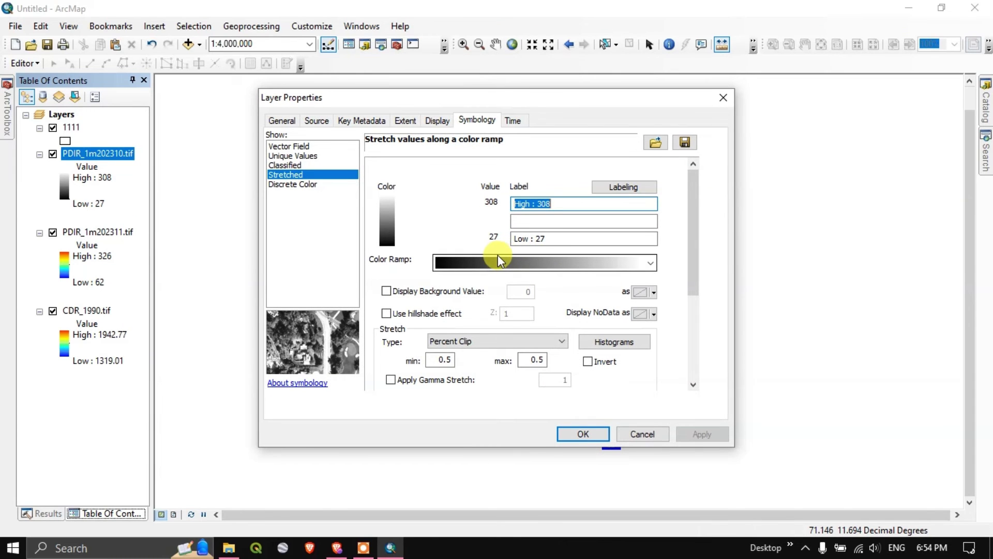
{"action": "left_click", "coordinate": [504, 261]}
{"action": "scroll", "coordinate": [532, 303], "scroll_direction": "up", "scroll_amount": 5}
{"action": "scroll", "coordinate": [536, 296], "scroll_direction": "down", "scroll_amount": 2}
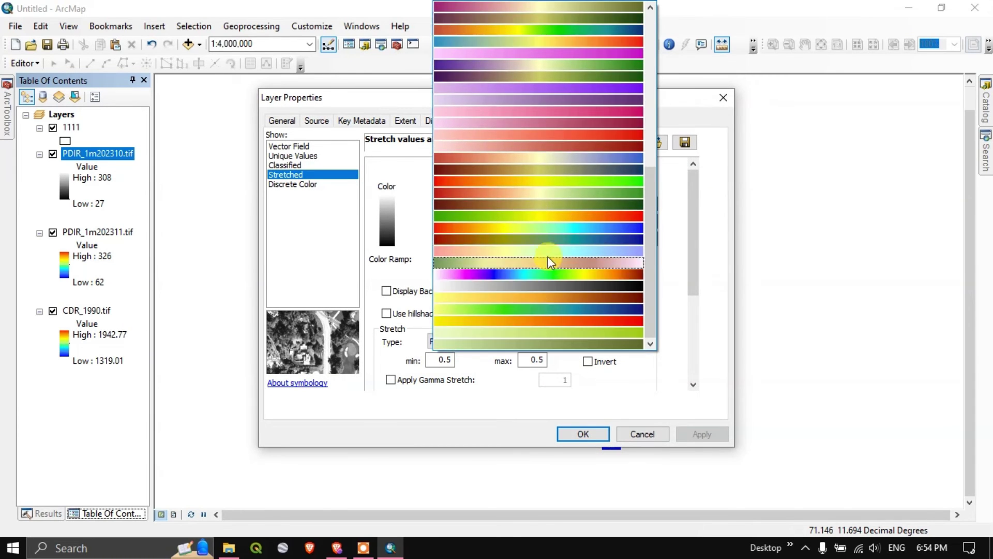
{"action": "left_click", "coordinate": [555, 227]}
{"action": "left_click", "coordinate": [589, 362]}
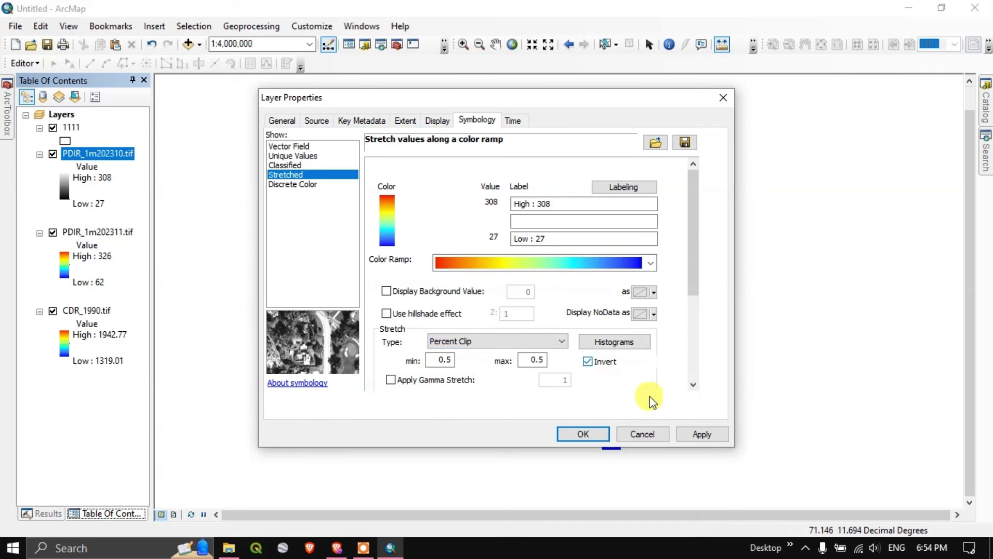
{"action": "left_click", "coordinate": [698, 433]}
{"action": "left_click", "coordinate": [642, 434]}
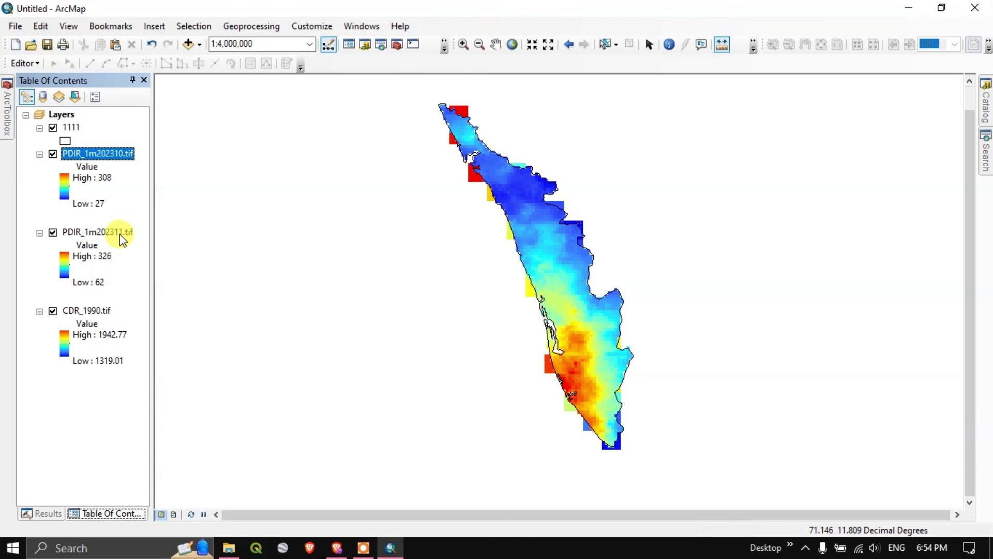
- Toggle the October layer off and on to compare it with November
{"action": "left_click", "coordinate": [52, 154]}
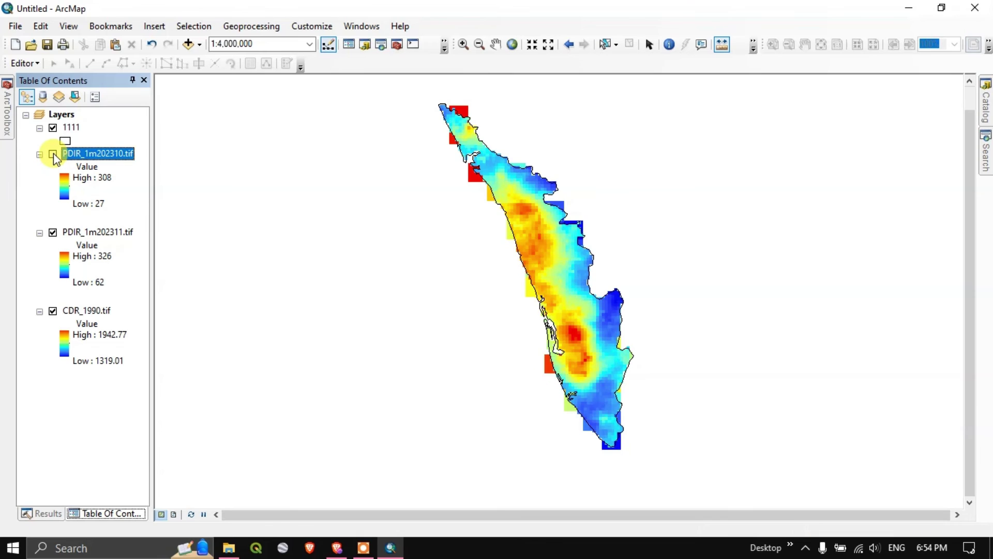
{"action": "left_click", "coordinate": [53, 154]}
{"action": "left_click", "coordinate": [52, 154]}
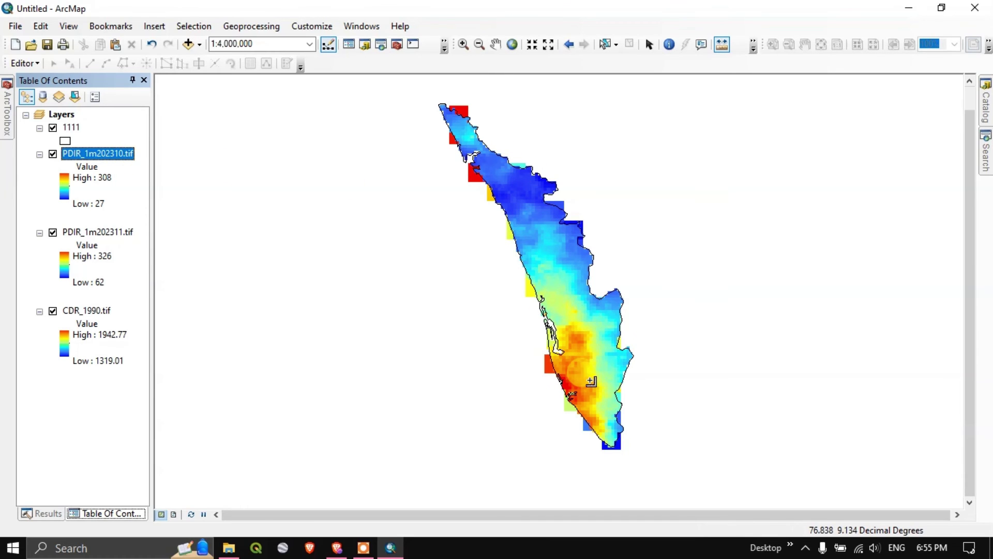
- Back in CHRS, close the download pop-up and set the time step to Daily
{"action": "left_click", "coordinate": [336, 548]}
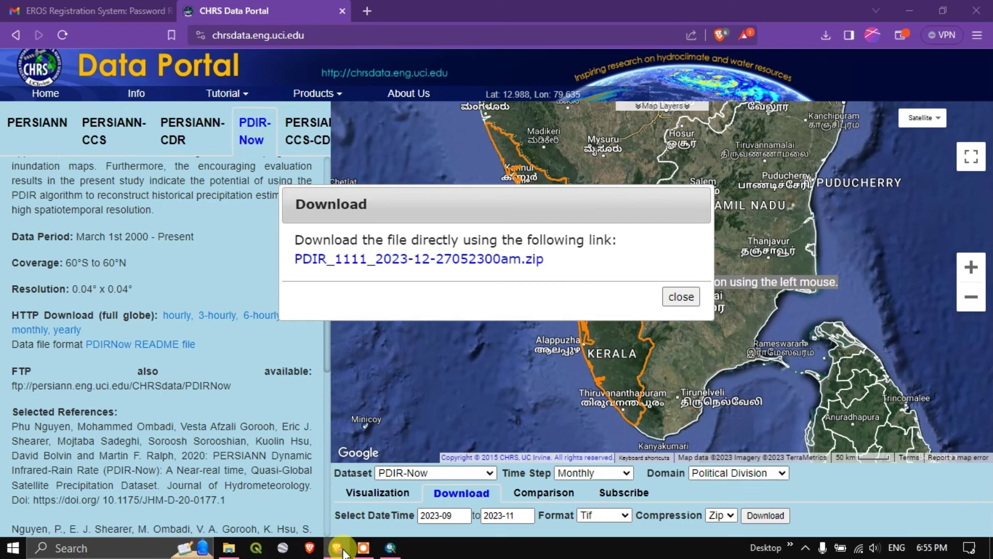
{"action": "left_click", "coordinate": [690, 304]}
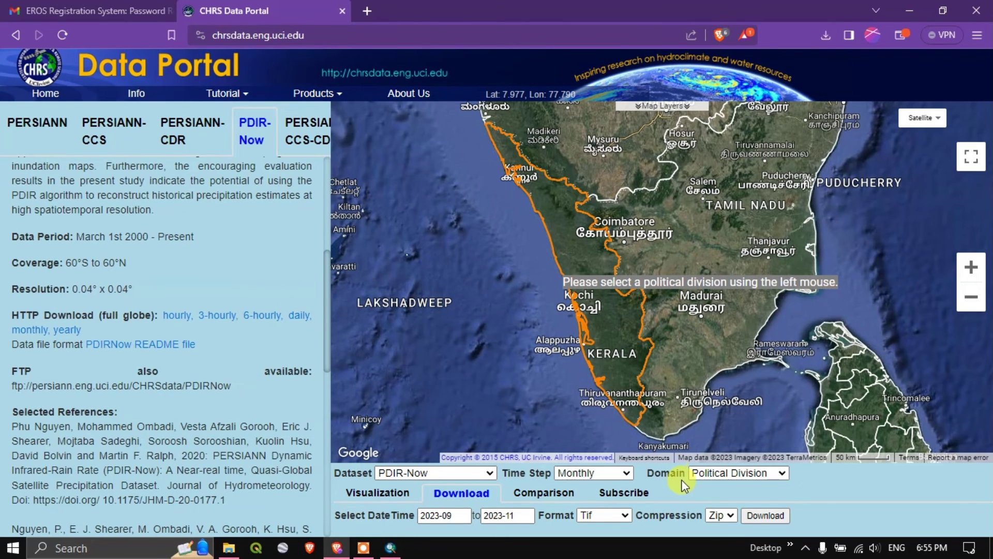
{"action": "left_click", "coordinate": [607, 472]}
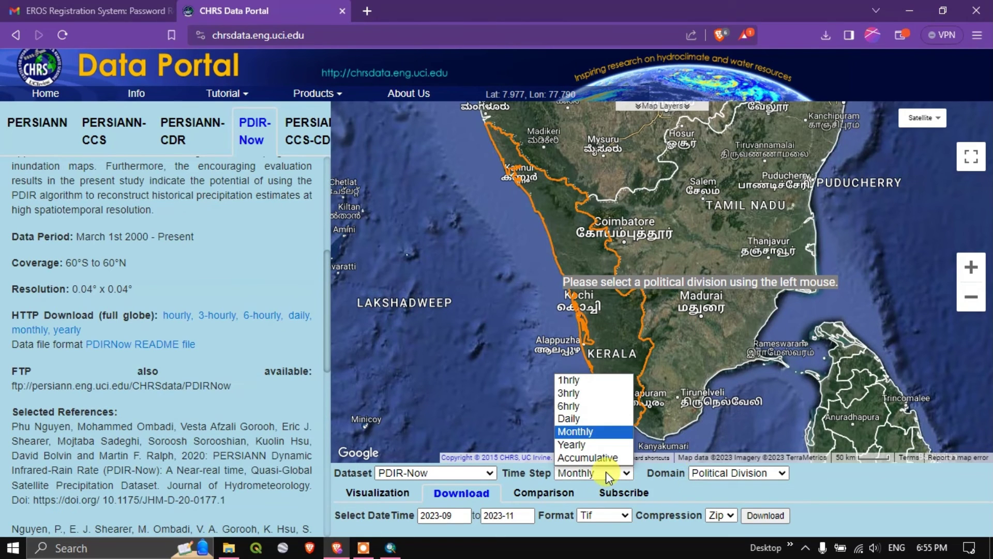
{"action": "left_click", "coordinate": [583, 419]}
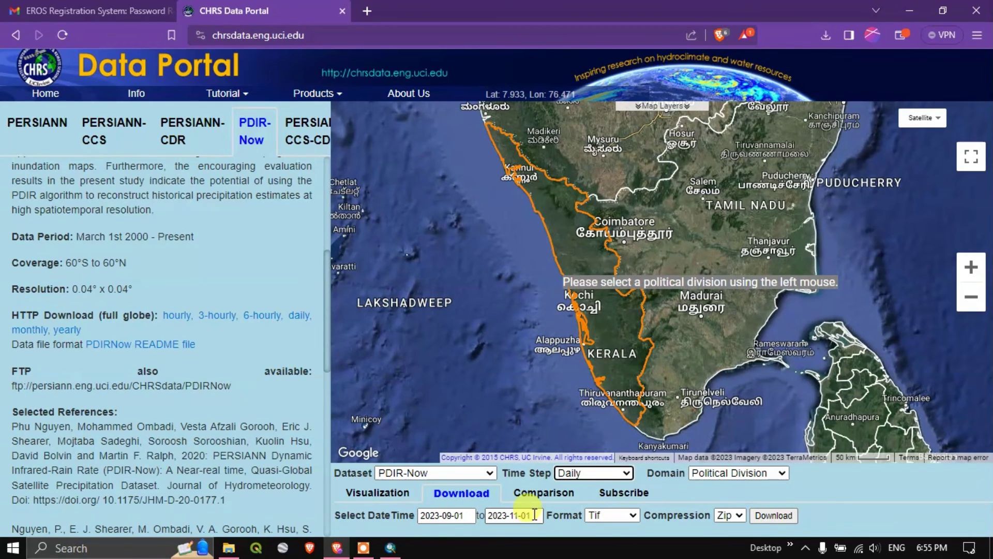
- Set the visualization date to 26 December 2023 and turn the legend off
{"action": "left_click", "coordinate": [391, 500]}
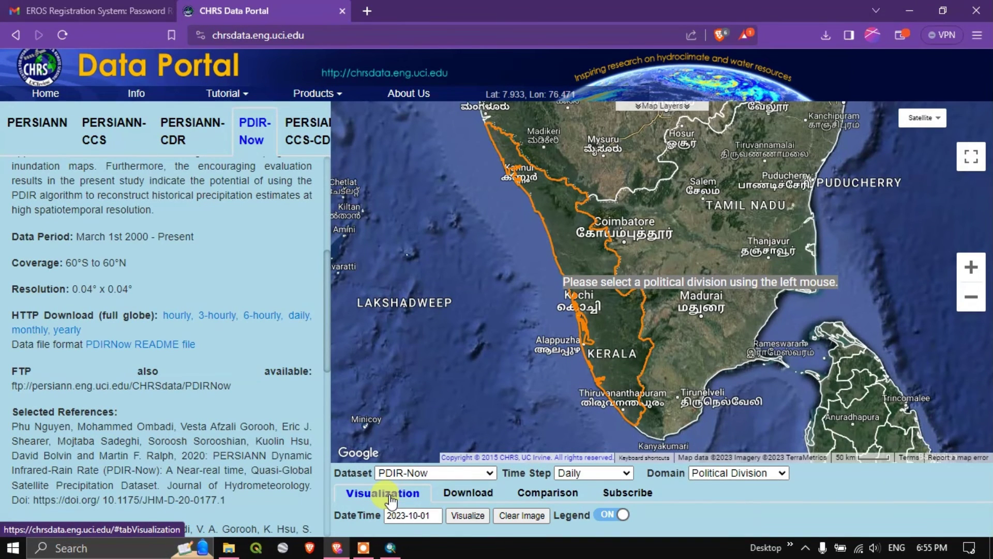
{"action": "left_click", "coordinate": [408, 515]}
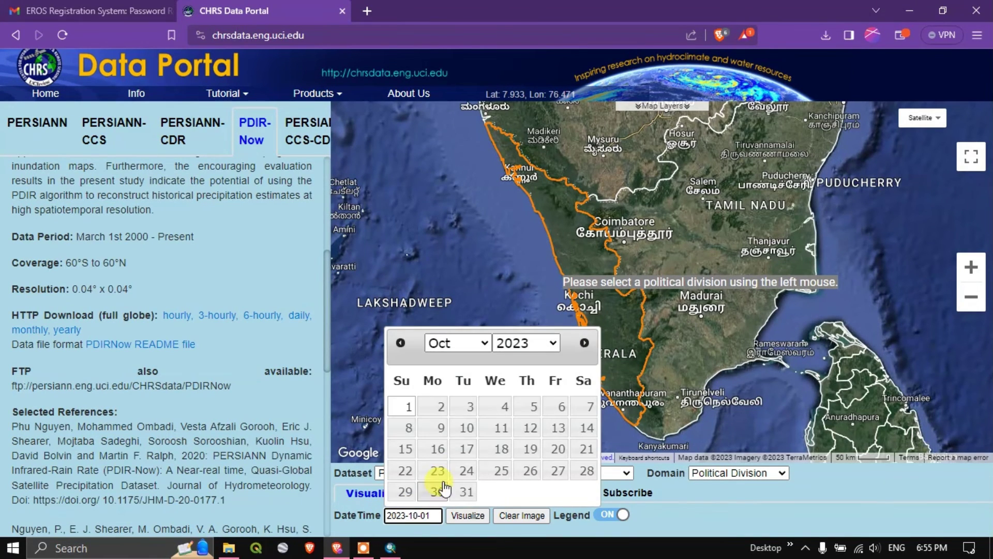
{"action": "left_click", "coordinate": [483, 344]}
{"action": "left_click", "coordinate": [462, 326]}
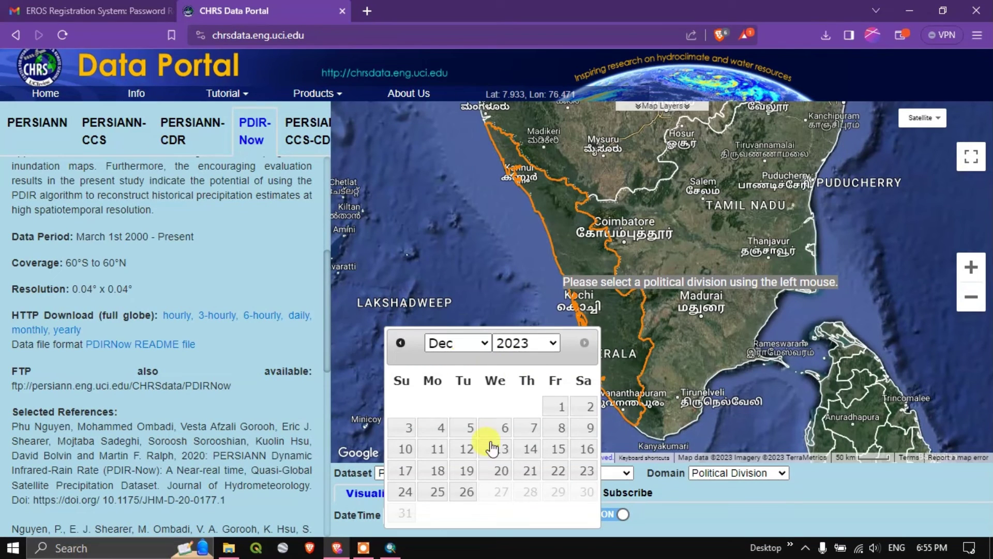
{"action": "left_click", "coordinate": [466, 495]}
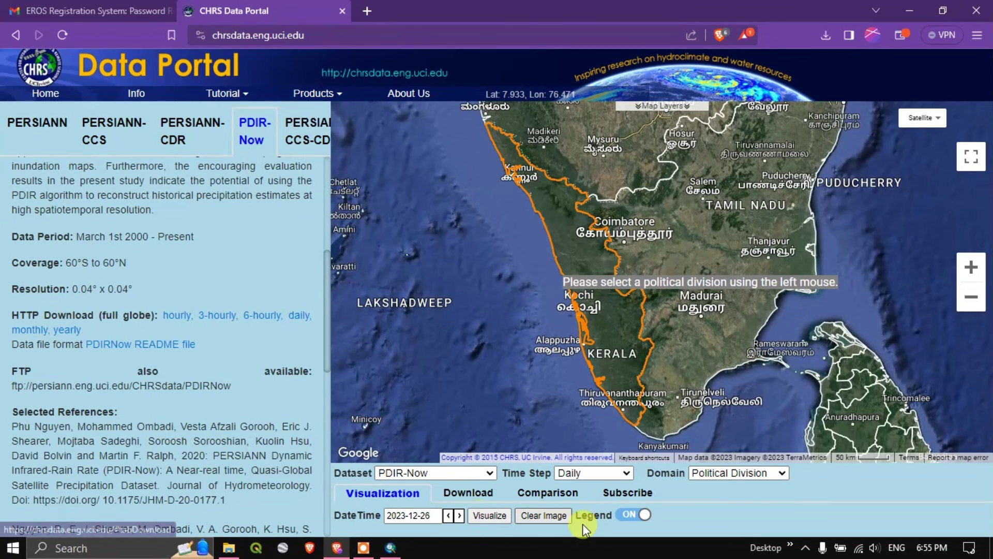
{"action": "left_click", "coordinate": [495, 518]}
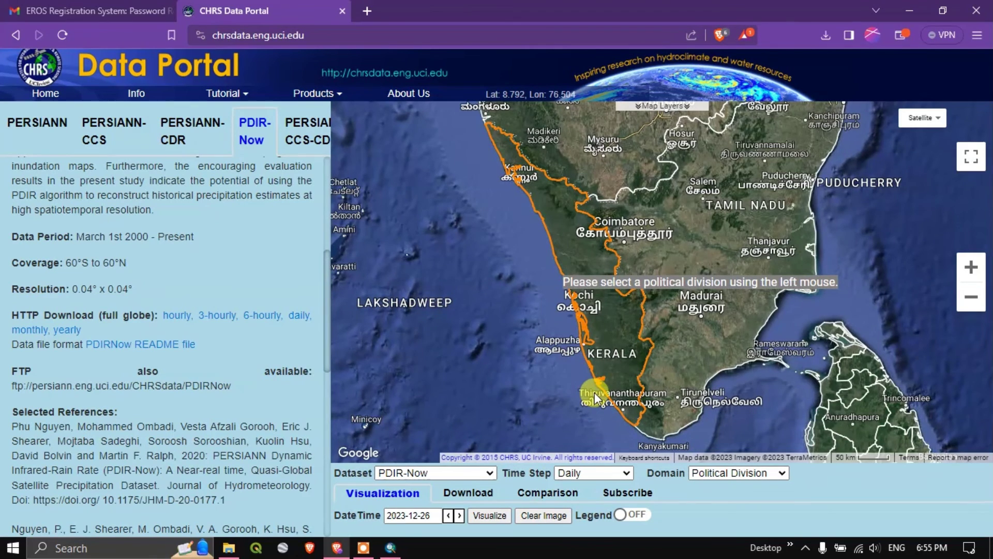
- Change the daily date to 25 December 2023 and visualize the rainfall
{"action": "scroll", "coordinate": [594, 393], "scroll_direction": "down", "scroll_amount": 2}
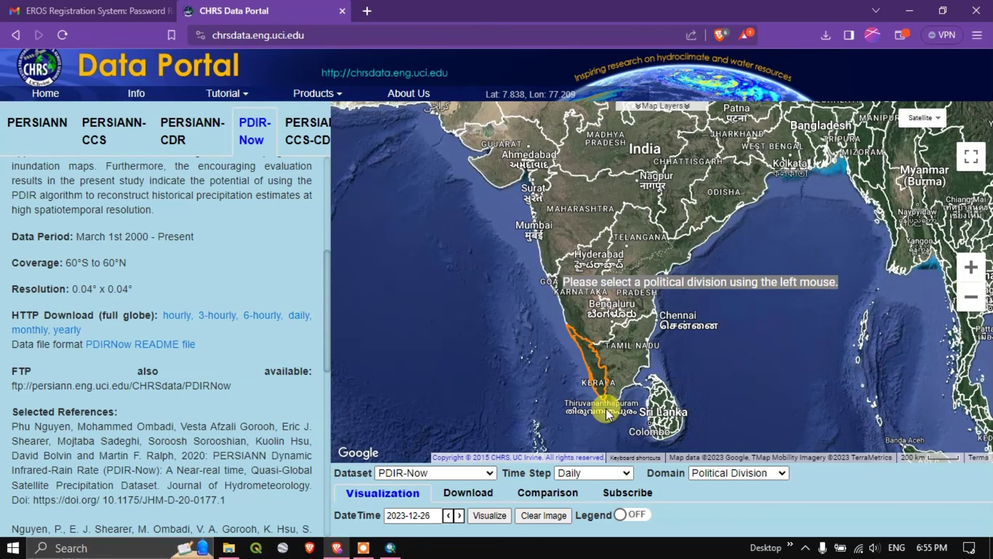
{"action": "scroll", "coordinate": [607, 408], "scroll_direction": "up", "scroll_amount": 2}
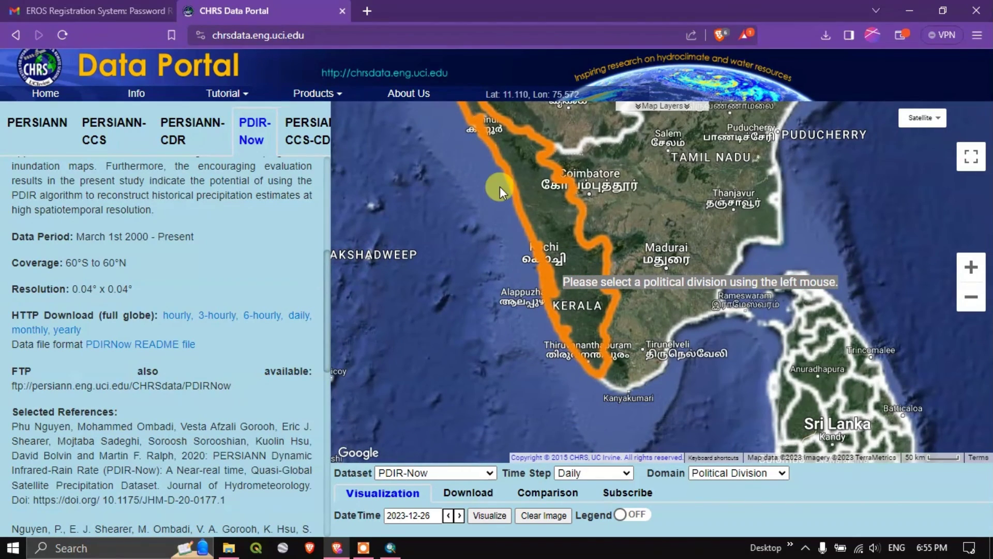
{"action": "left_click", "coordinate": [423, 515]}
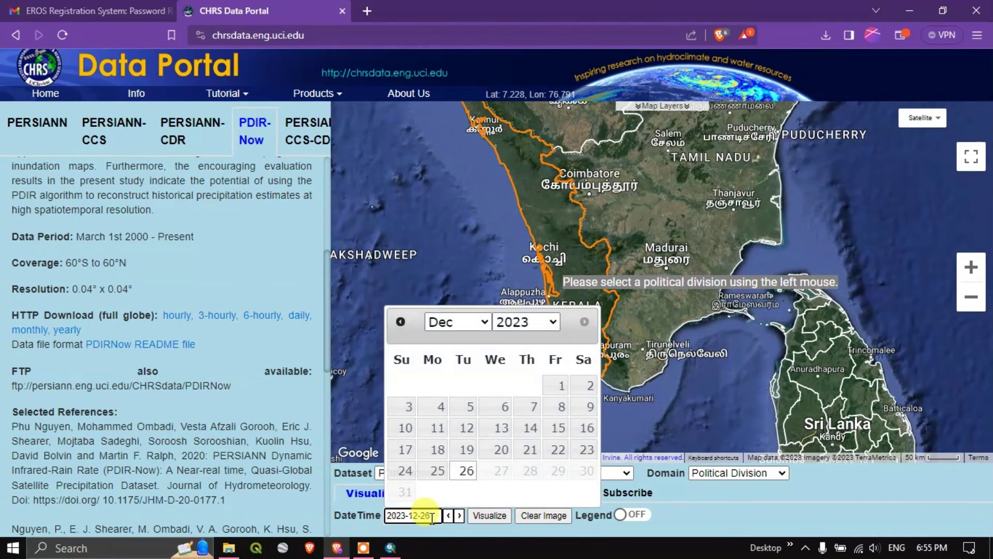
{"action": "left_click", "coordinate": [439, 472]}
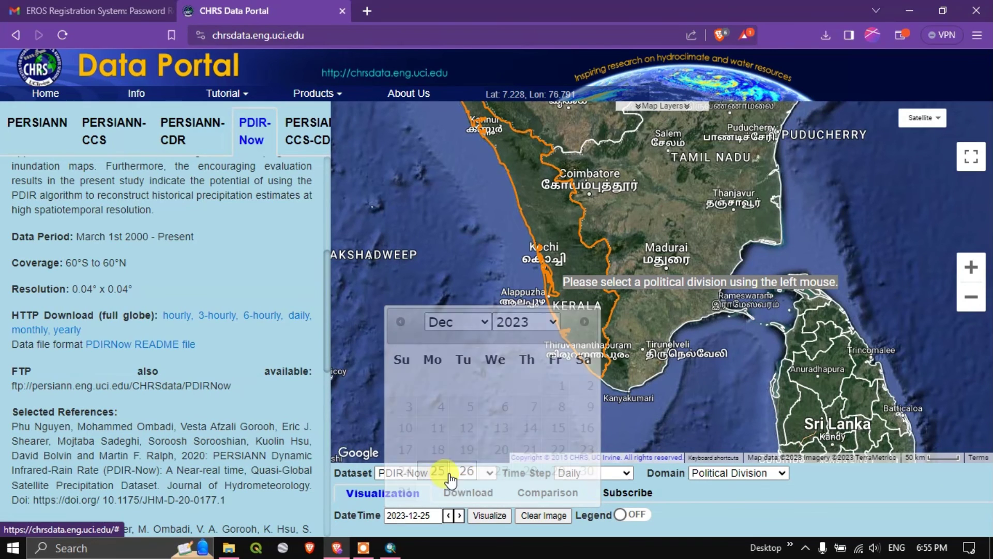
{"action": "left_click", "coordinate": [479, 515]}
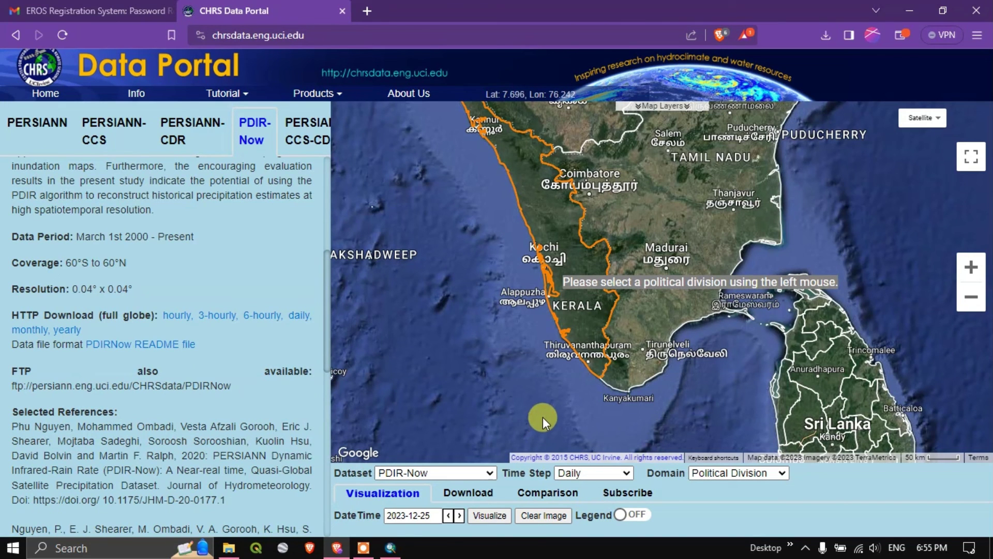
- Zoom back to Kerala, keeping the date at 2023-12-25
{"action": "scroll", "coordinate": [612, 364], "scroll_direction": "down", "scroll_amount": 1}
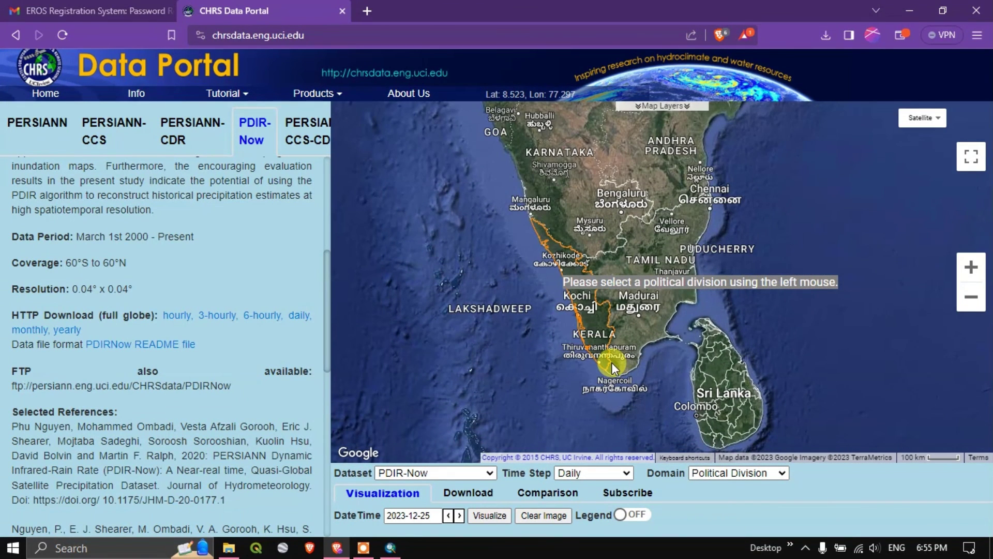
{"action": "scroll", "coordinate": [560, 325], "scroll_direction": "down", "scroll_amount": 2}
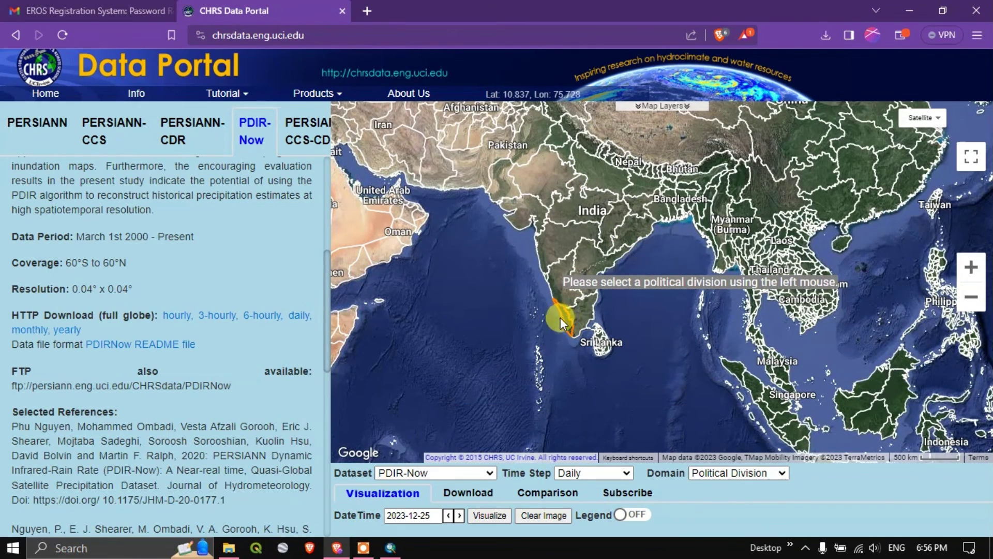
{"action": "left_click", "coordinate": [436, 515]}
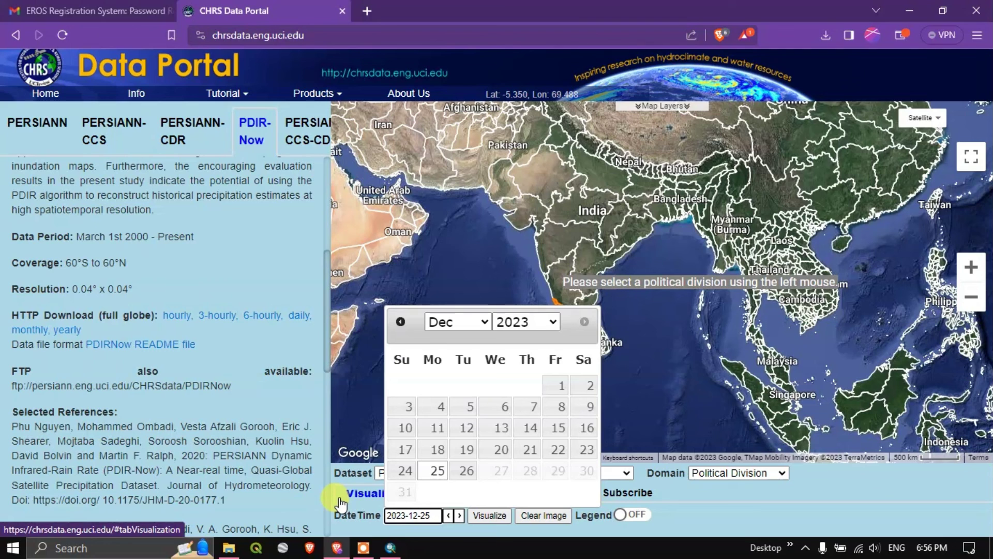
{"action": "left_click", "coordinate": [724, 514]}
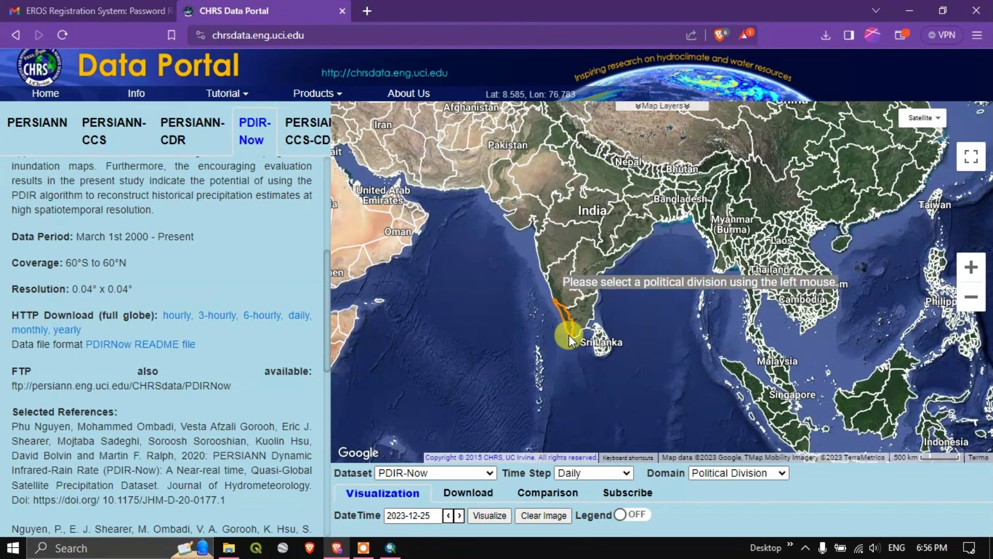
{"action": "scroll", "coordinate": [569, 334], "scroll_direction": "up", "scroll_amount": 2}
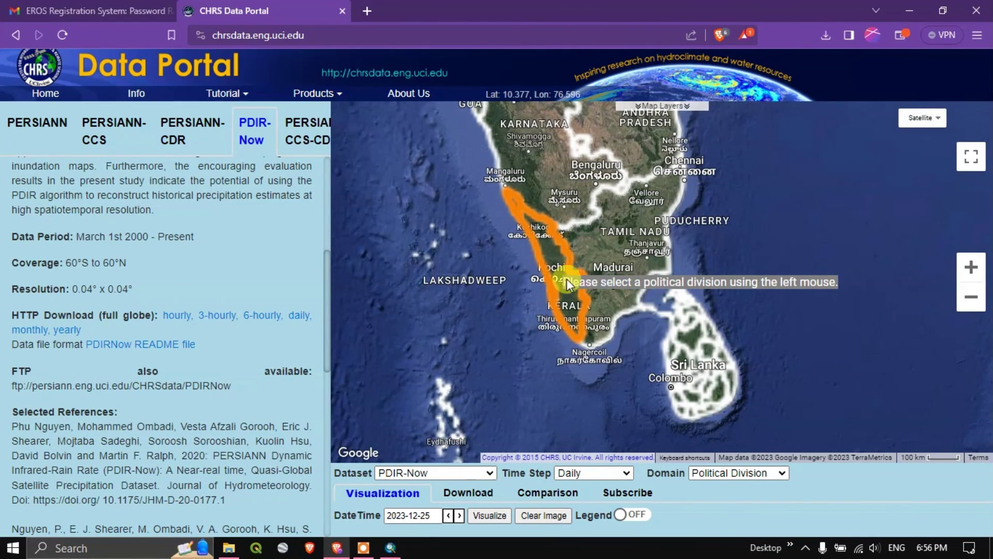